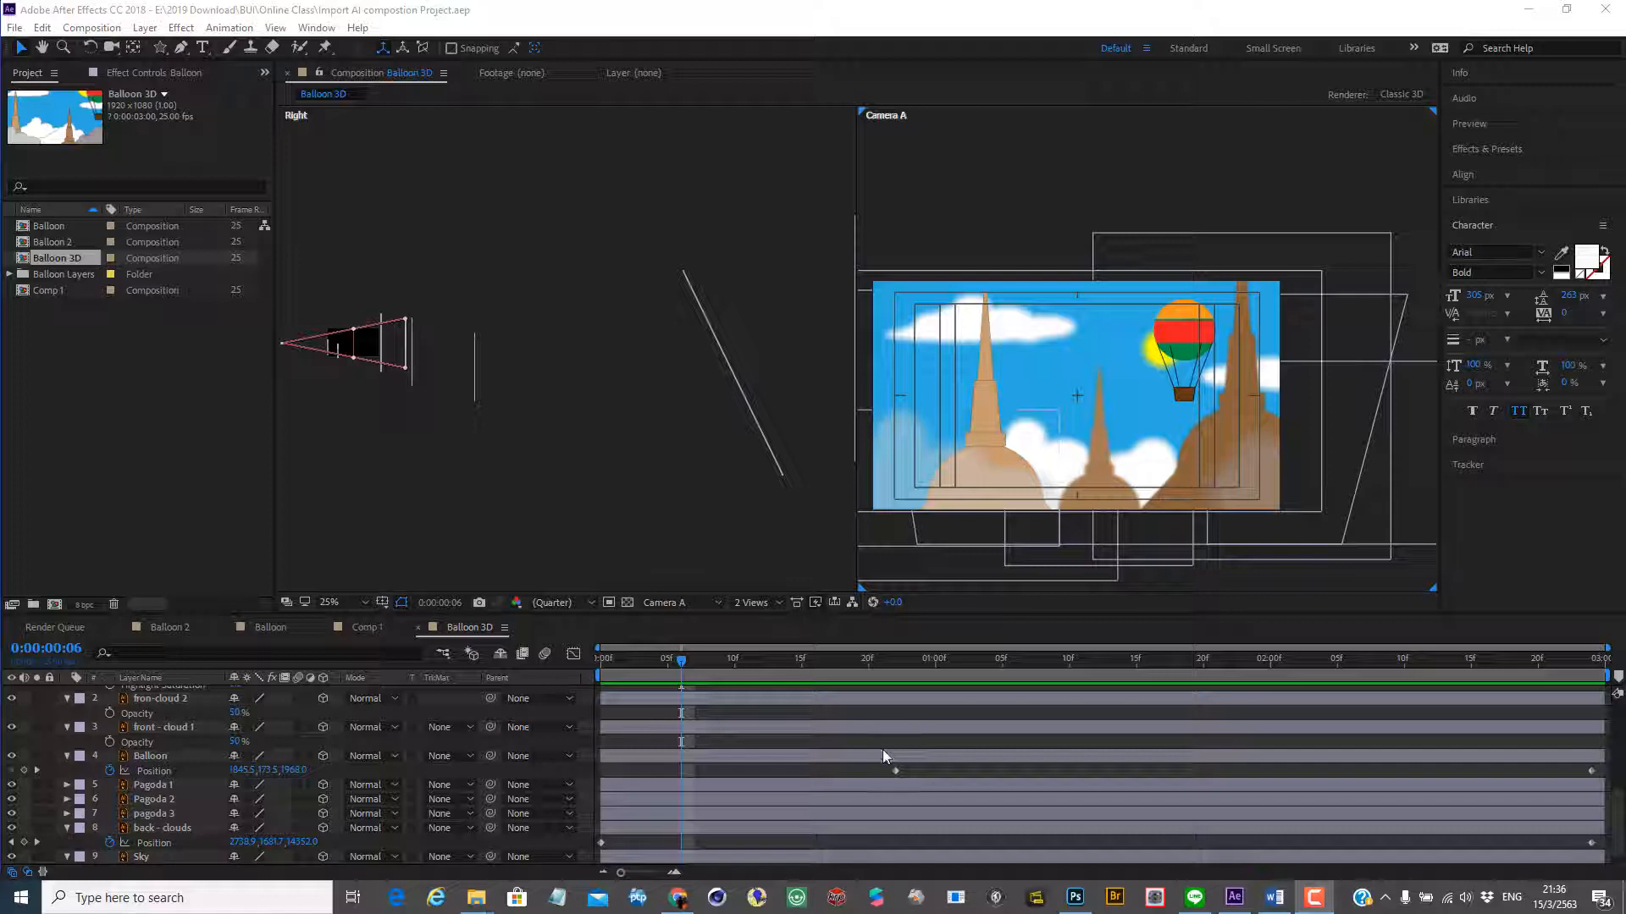
Preview the Balloon 3D animation from the first frame
left_click_drag(681, 659, 520, 660)
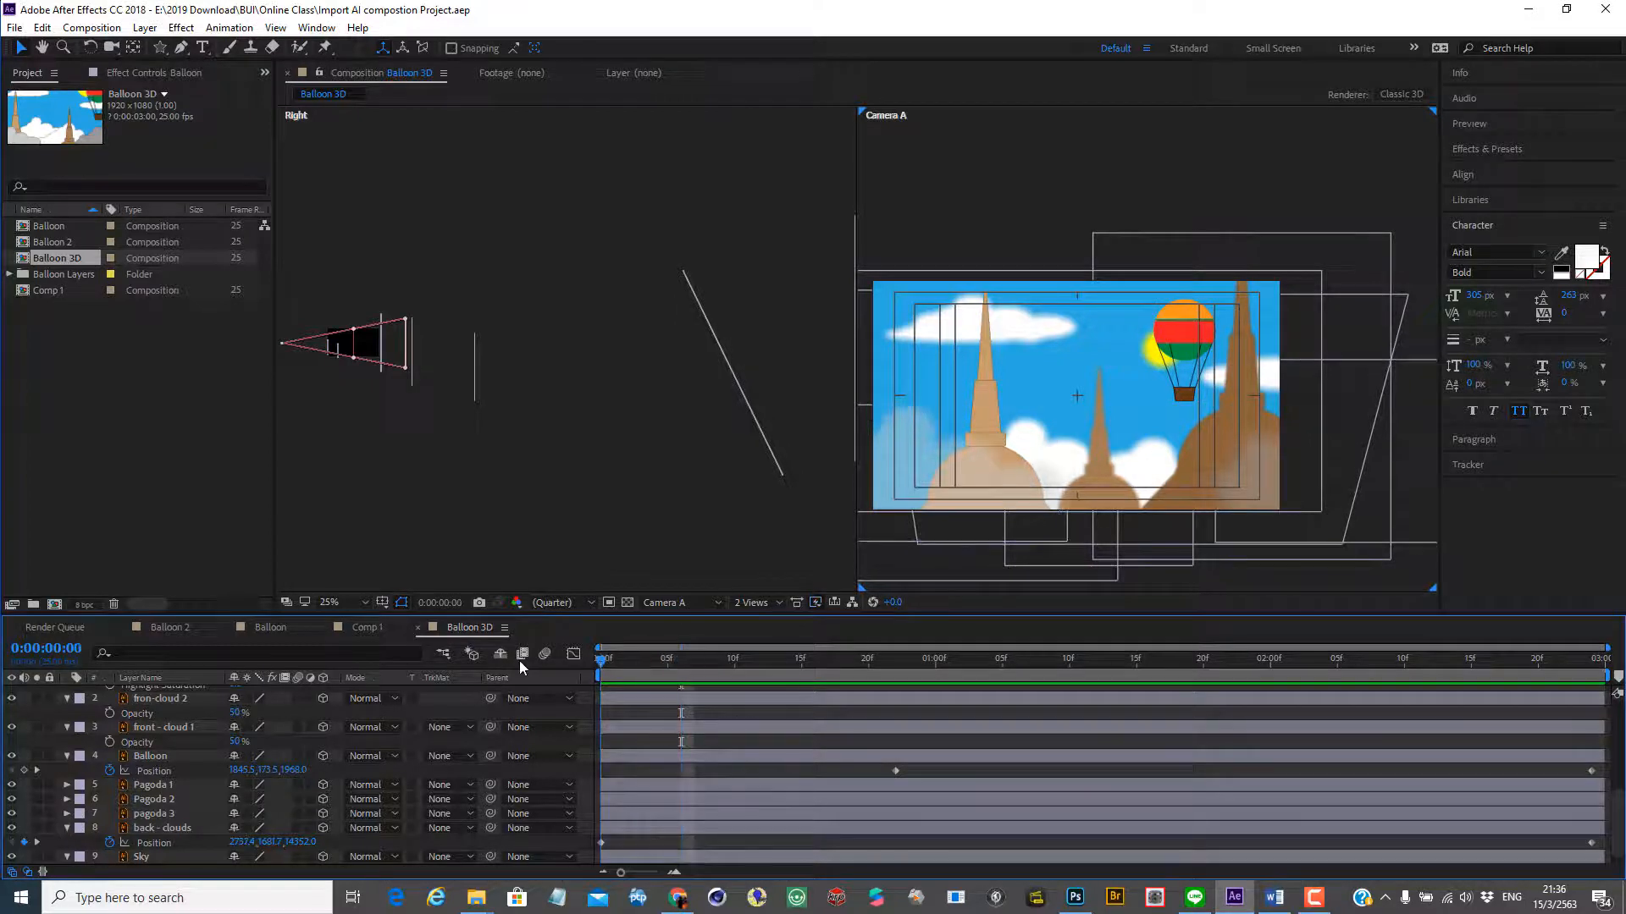
key("space")
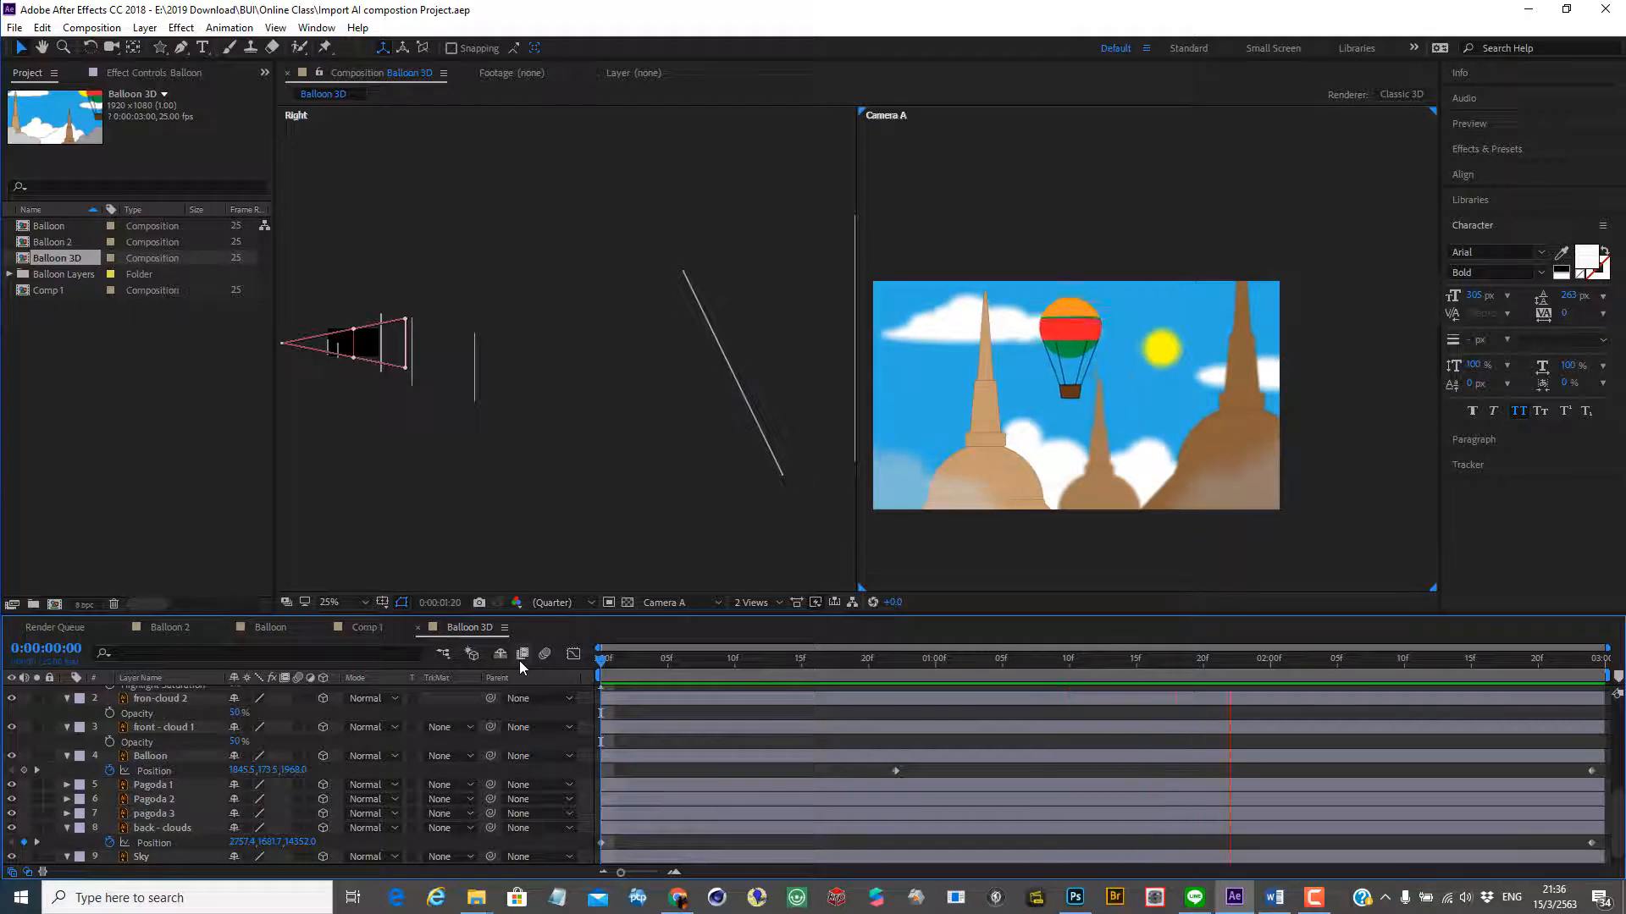
key("space")
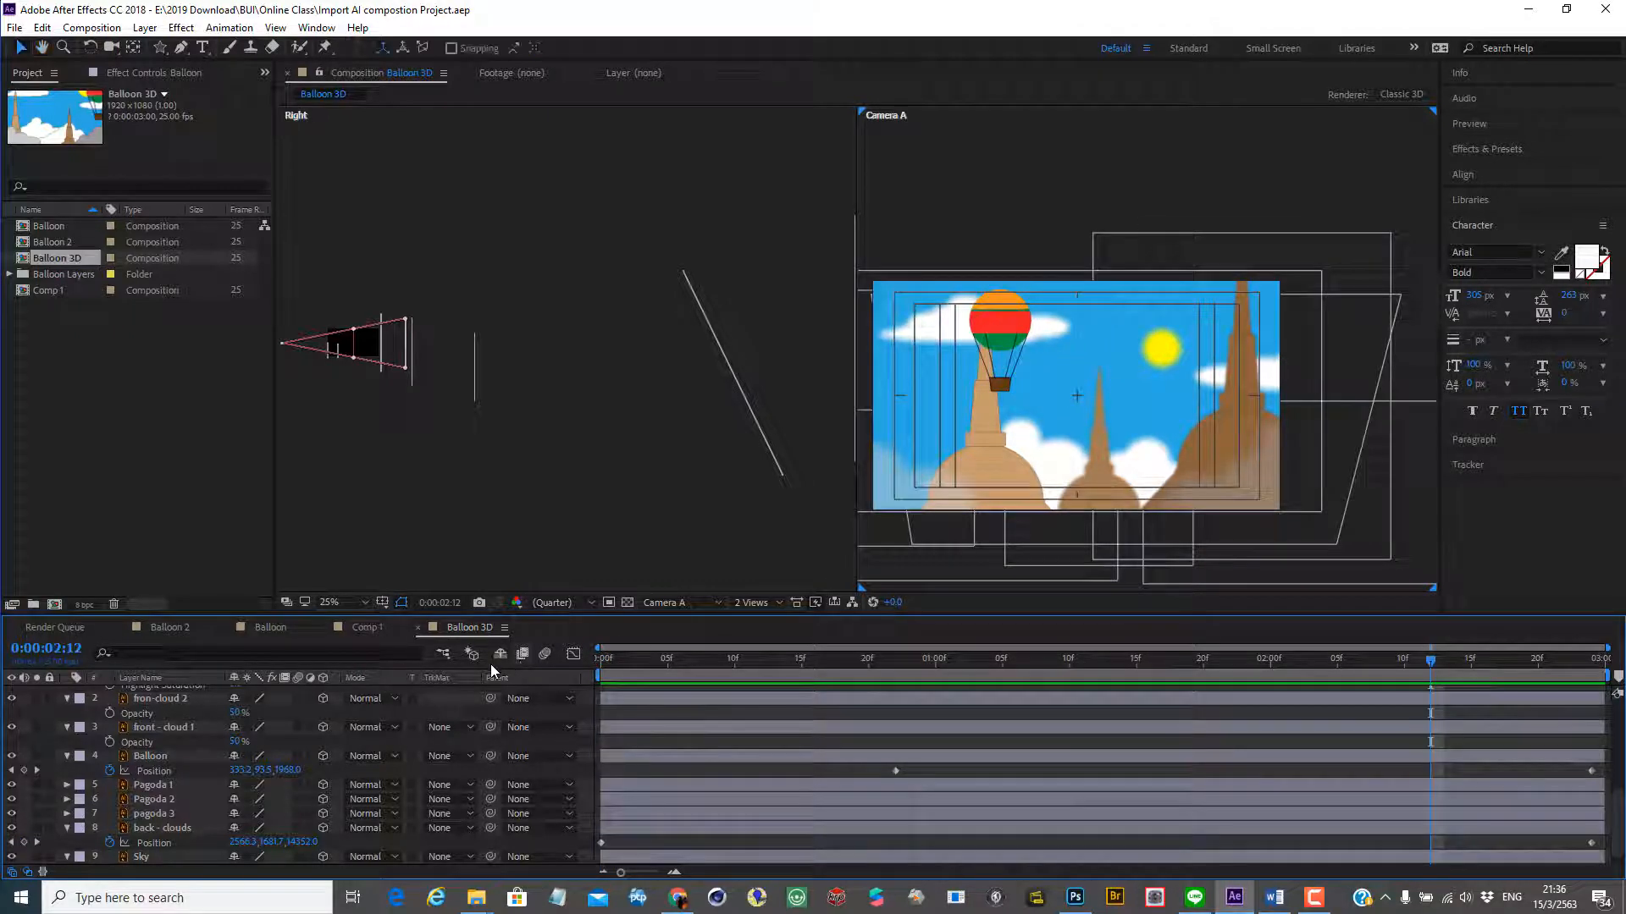
Change the Right view to the Top view and centre the camera and layers in it
left_click(330, 137)
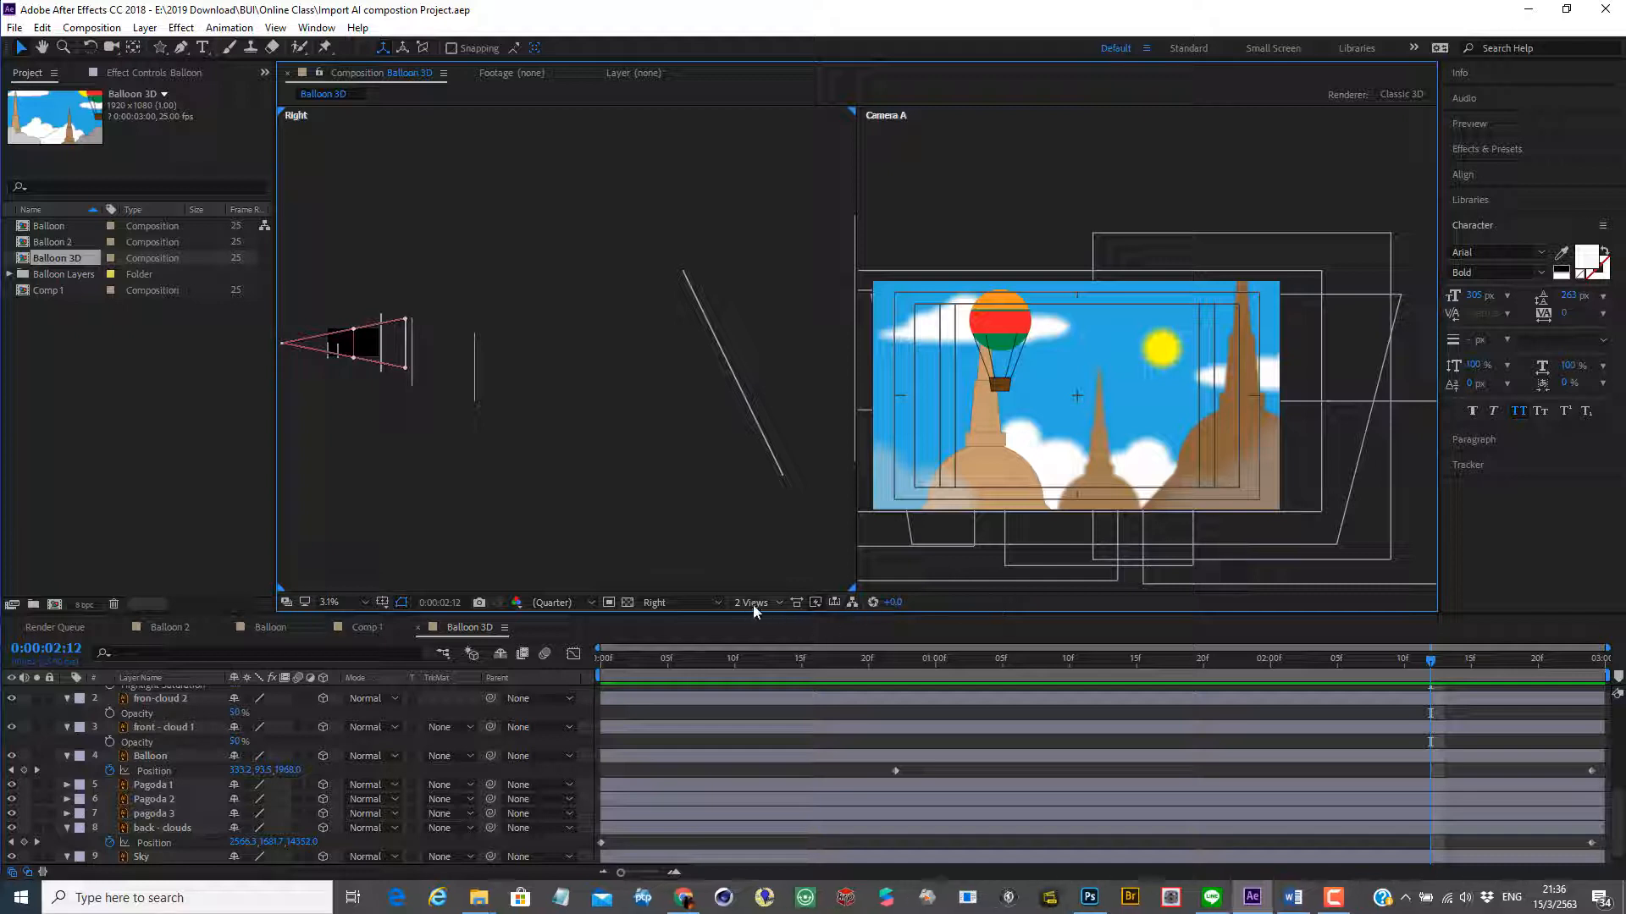
left_click(719, 602)
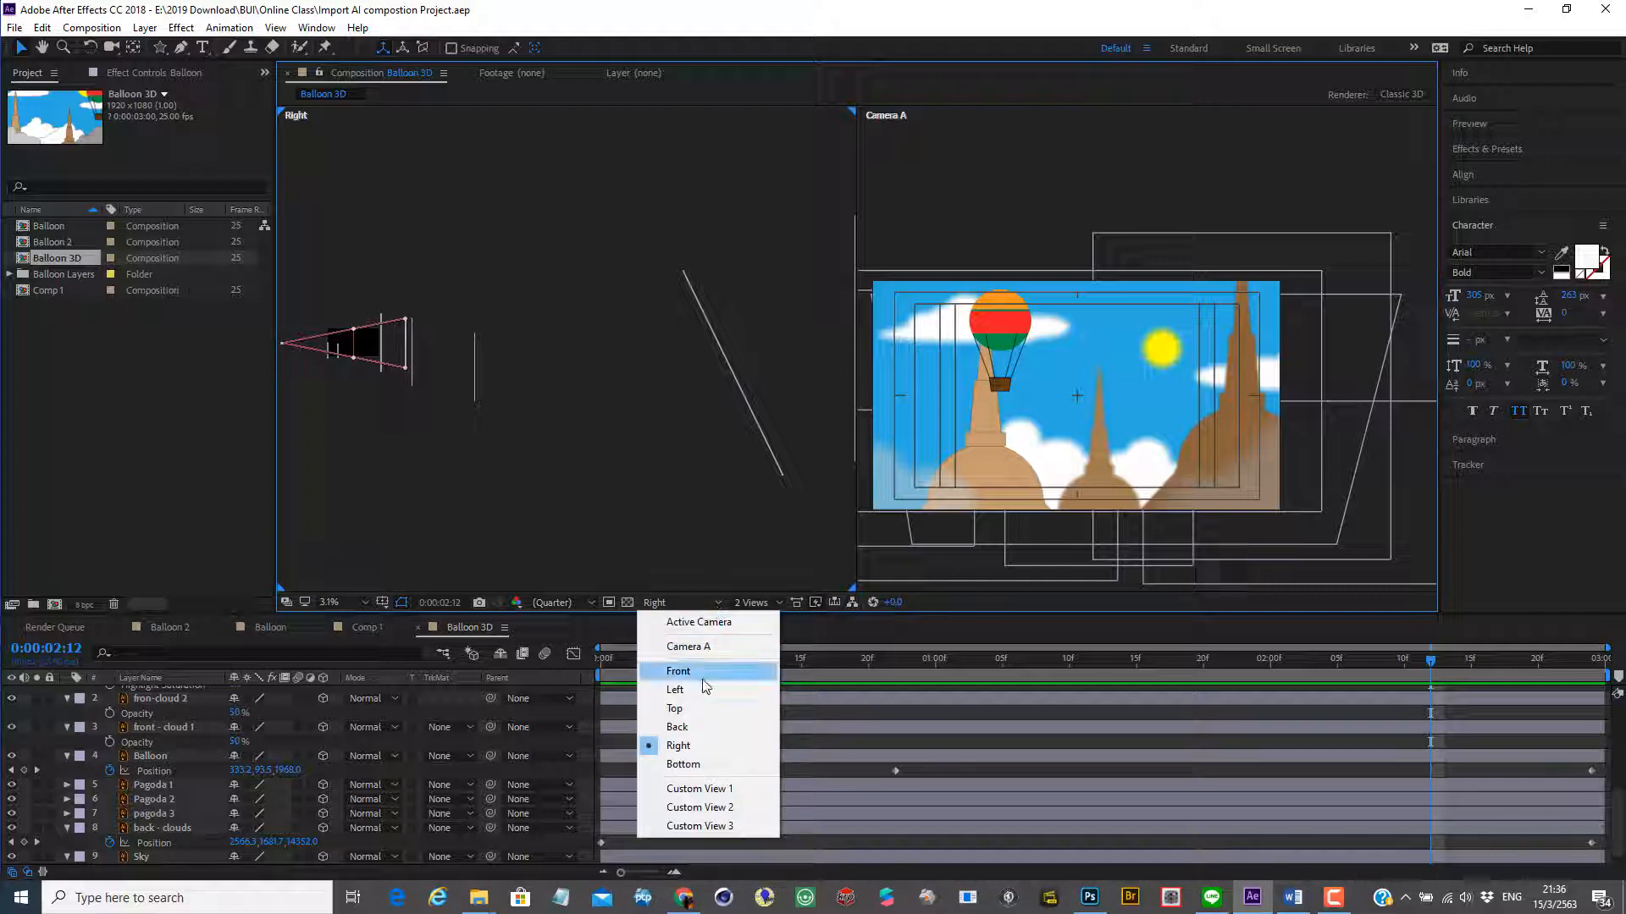
left_click(700, 708)
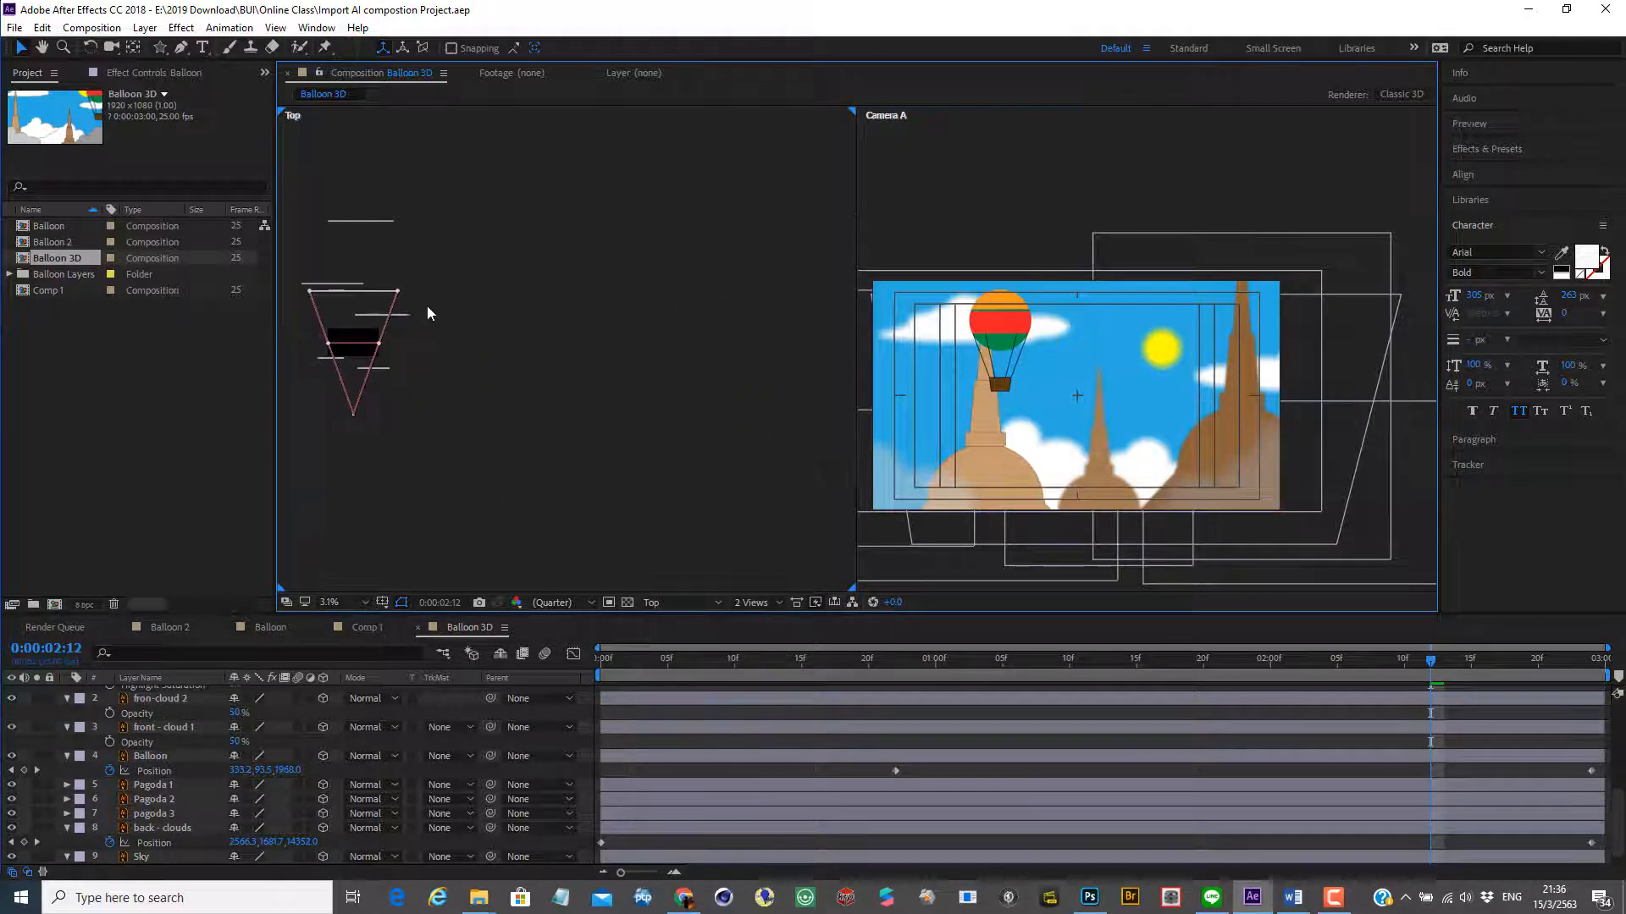
key("h")
left_click_drag(471, 308, 574, 322)
key("v")
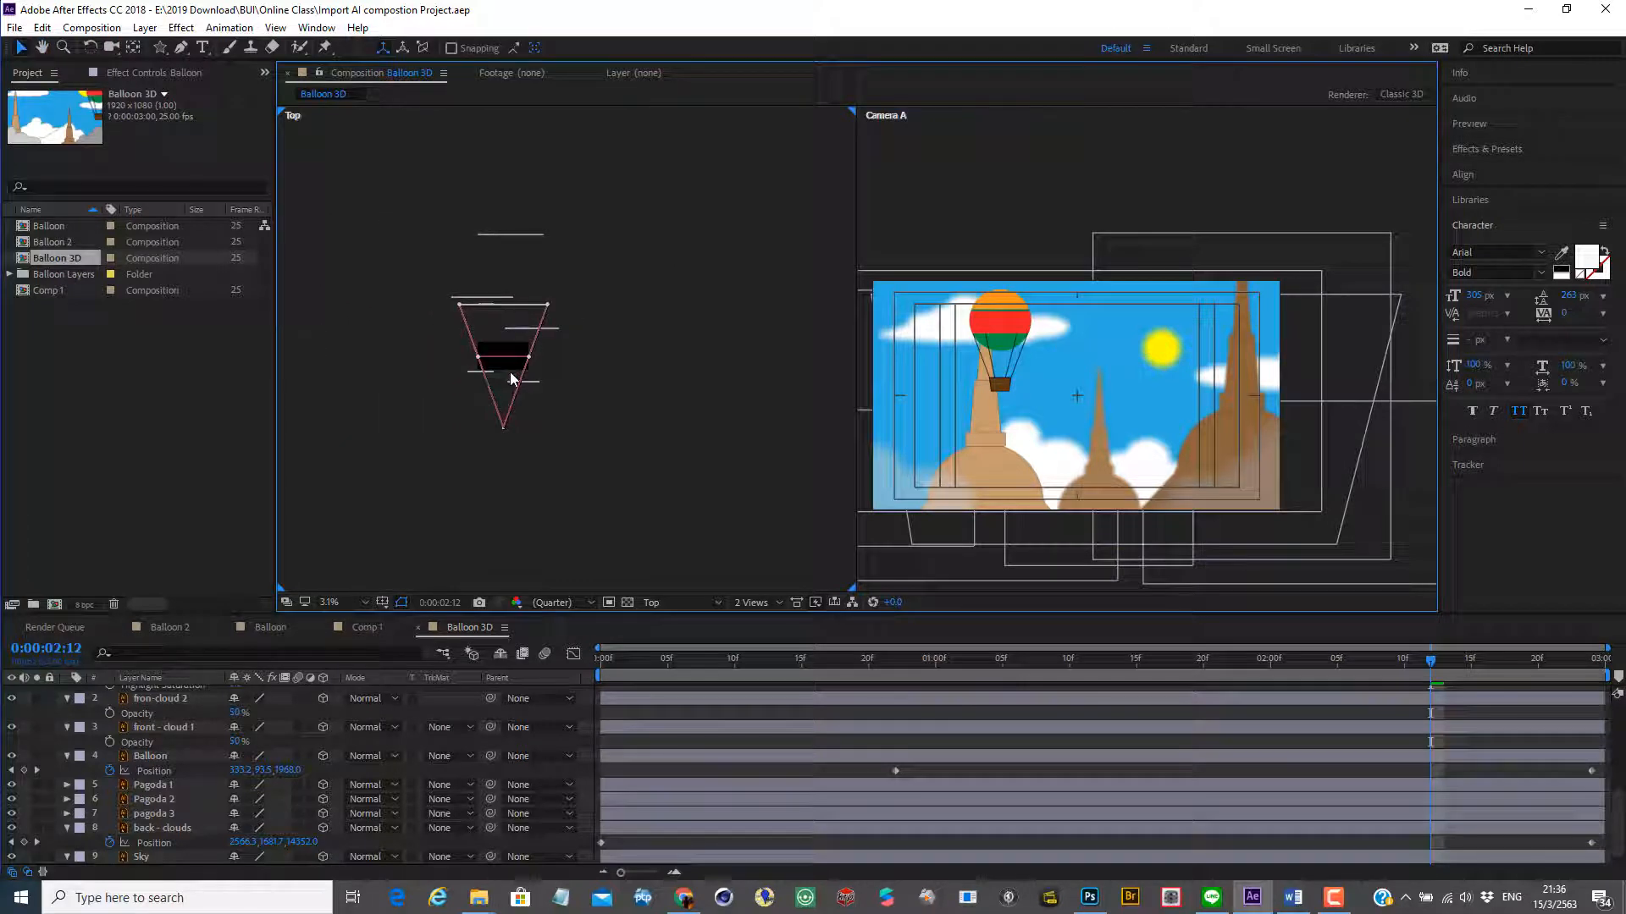
Return to the first frame and examine the camera's field of view and the layer placement up close in the Top view
left_click_drag(1430, 659, 545, 664)
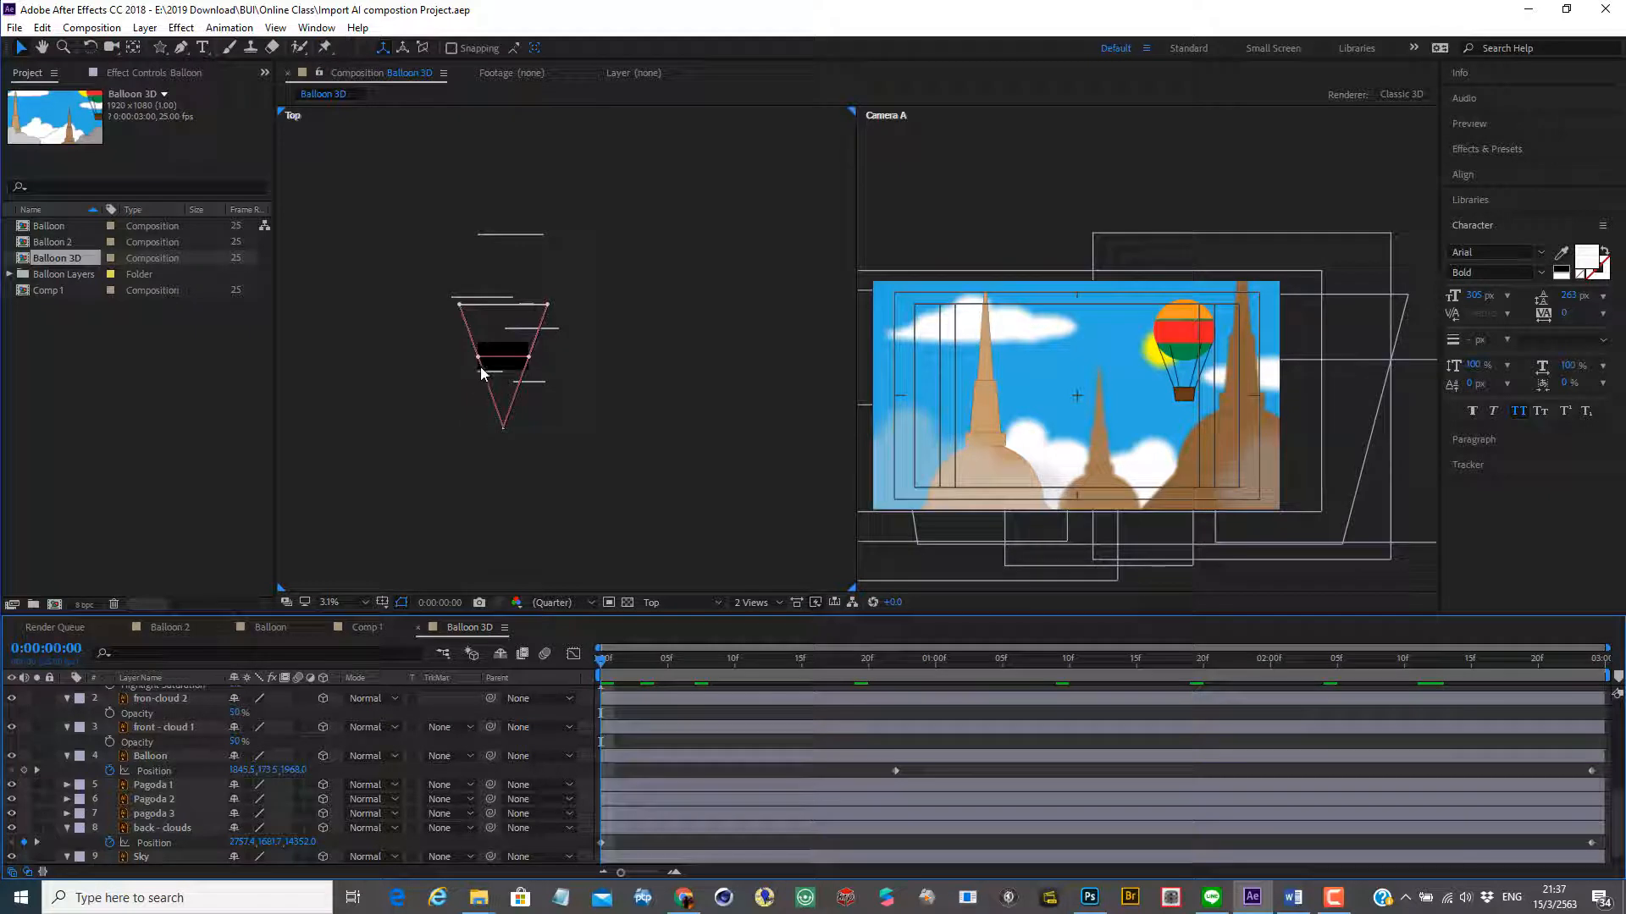
scroll(480, 373, "up", 3)
key("space")
left_click_drag(373, 436, 596, 283)
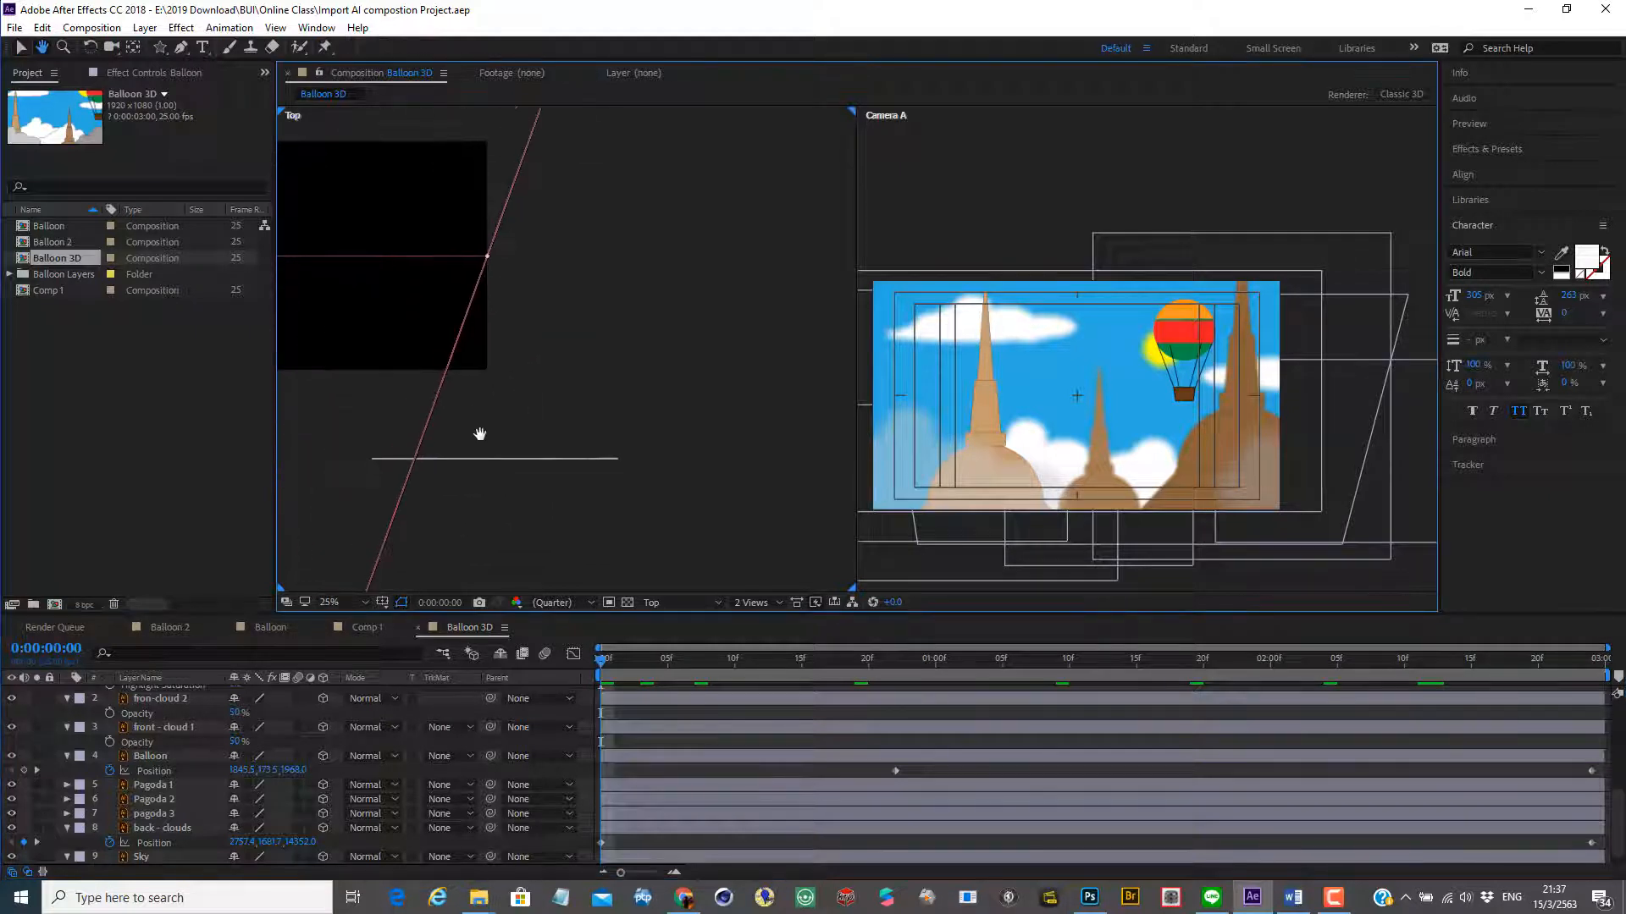
mouse_move(434, 436)
left_mouse_down()
mouse_move(631, 253)
mouse_move(659, 581)
mouse_move(670, 548)
left_mouse_up()
left_click_drag(582, 239, 661, 375)
left_click_drag(665, 496, 681, 206)
left_click_drag(662, 359, 654, 152)
left_click_drag(686, 468, 668, 505)
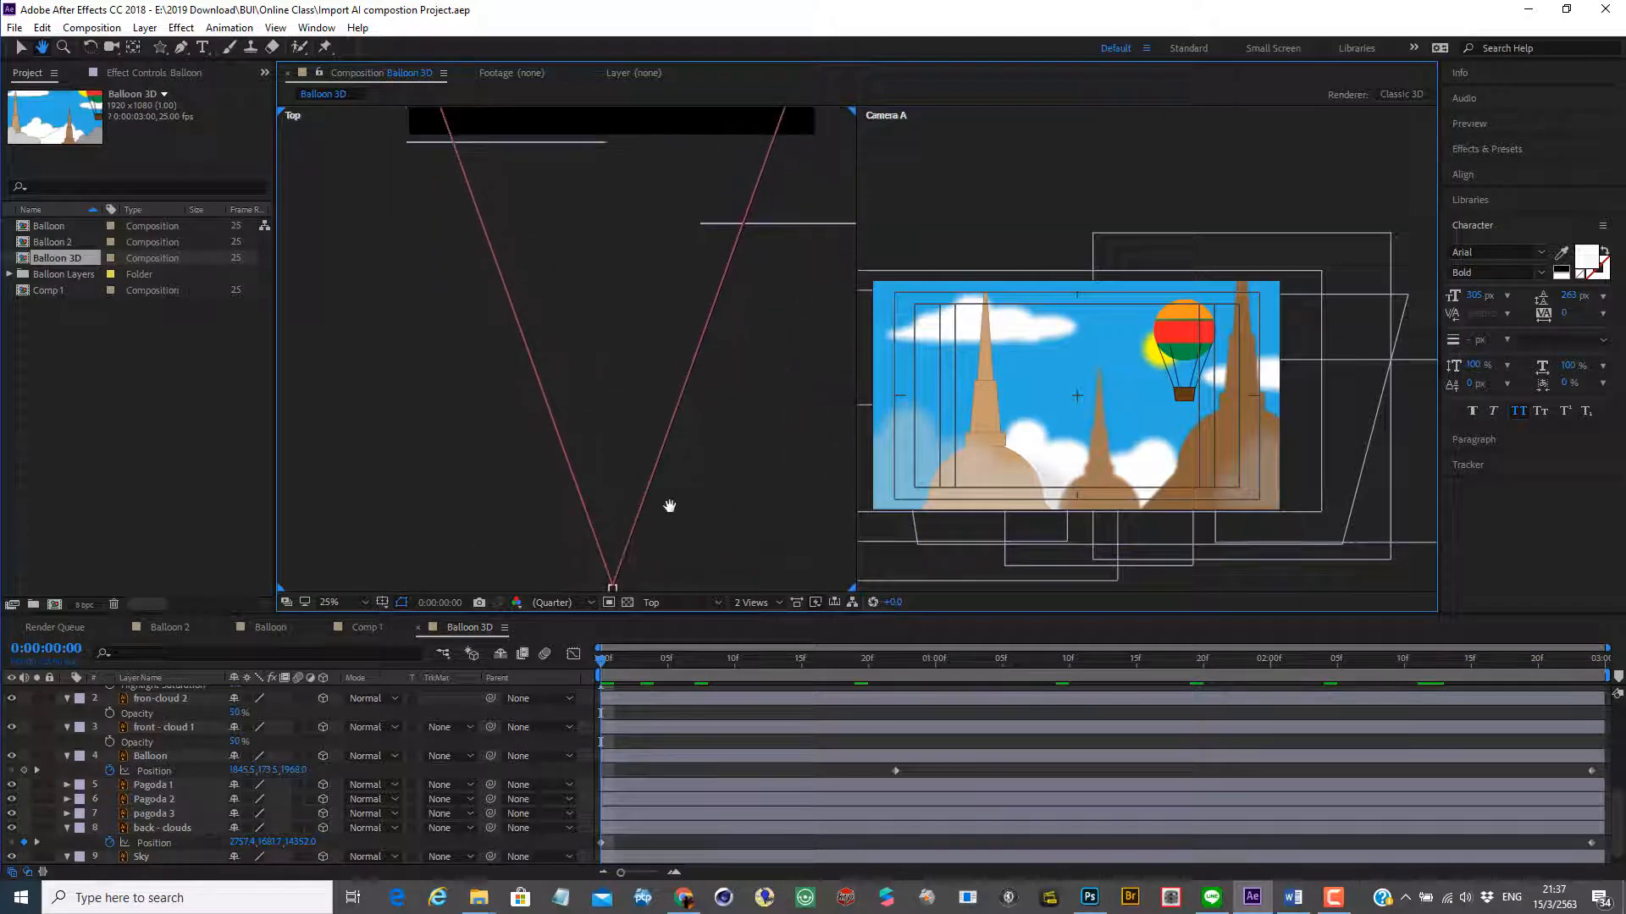
left_click_drag(636, 187, 631, 551)
left_click_drag(624, 425, 605, 558)
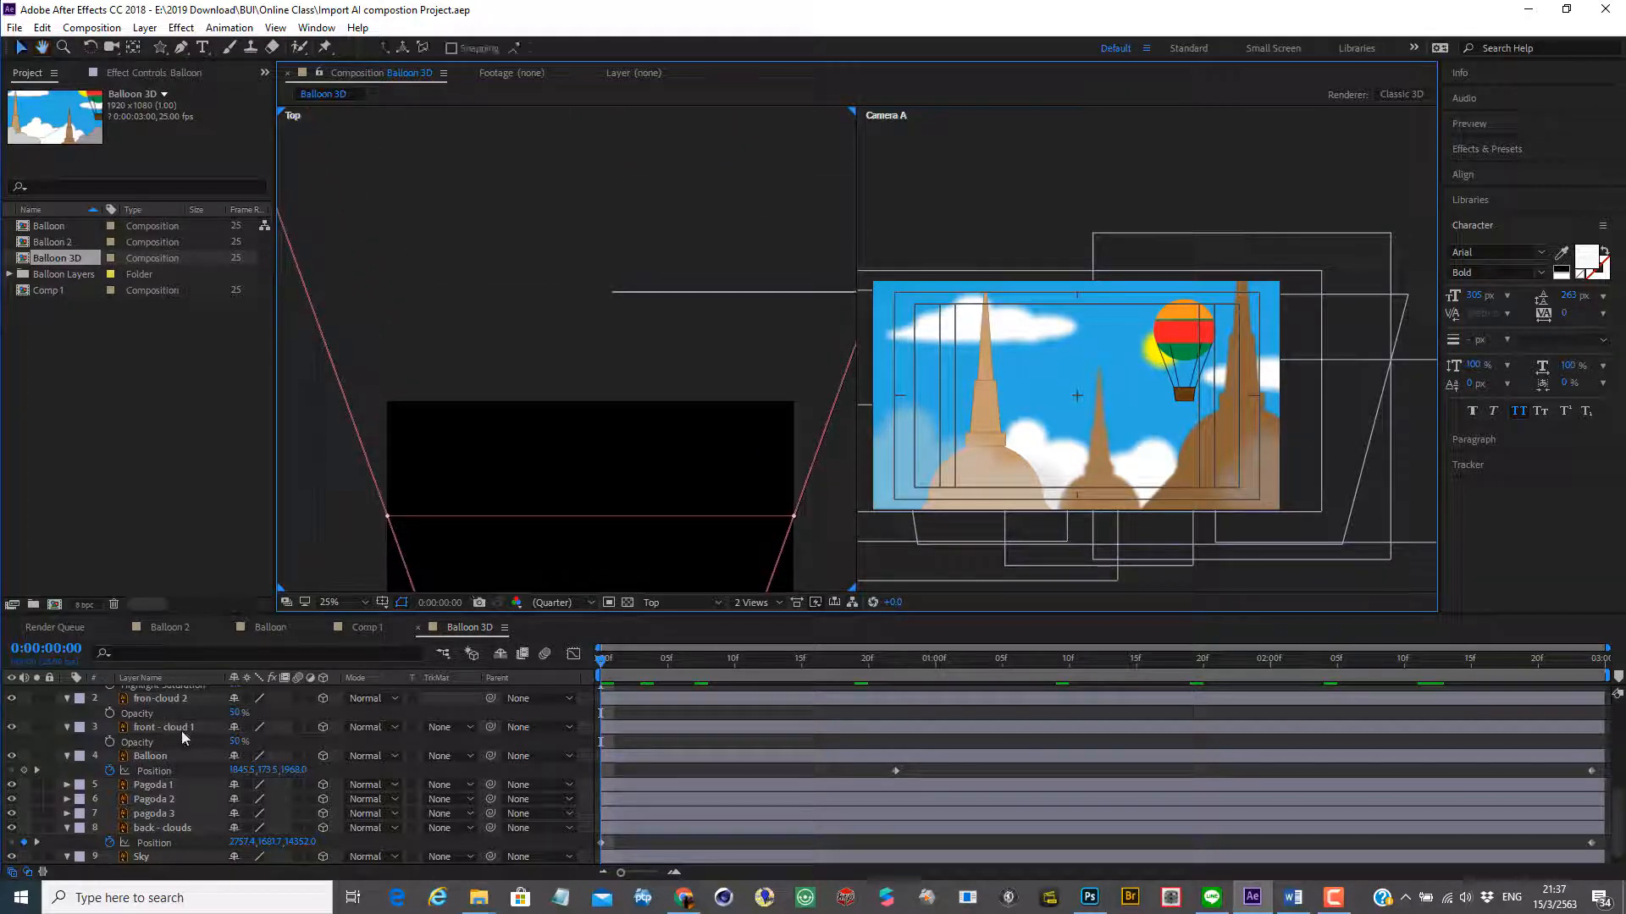
Reveal Camera A's Transform properties and select its Point of Interest
scroll(181, 730, "up", 5)
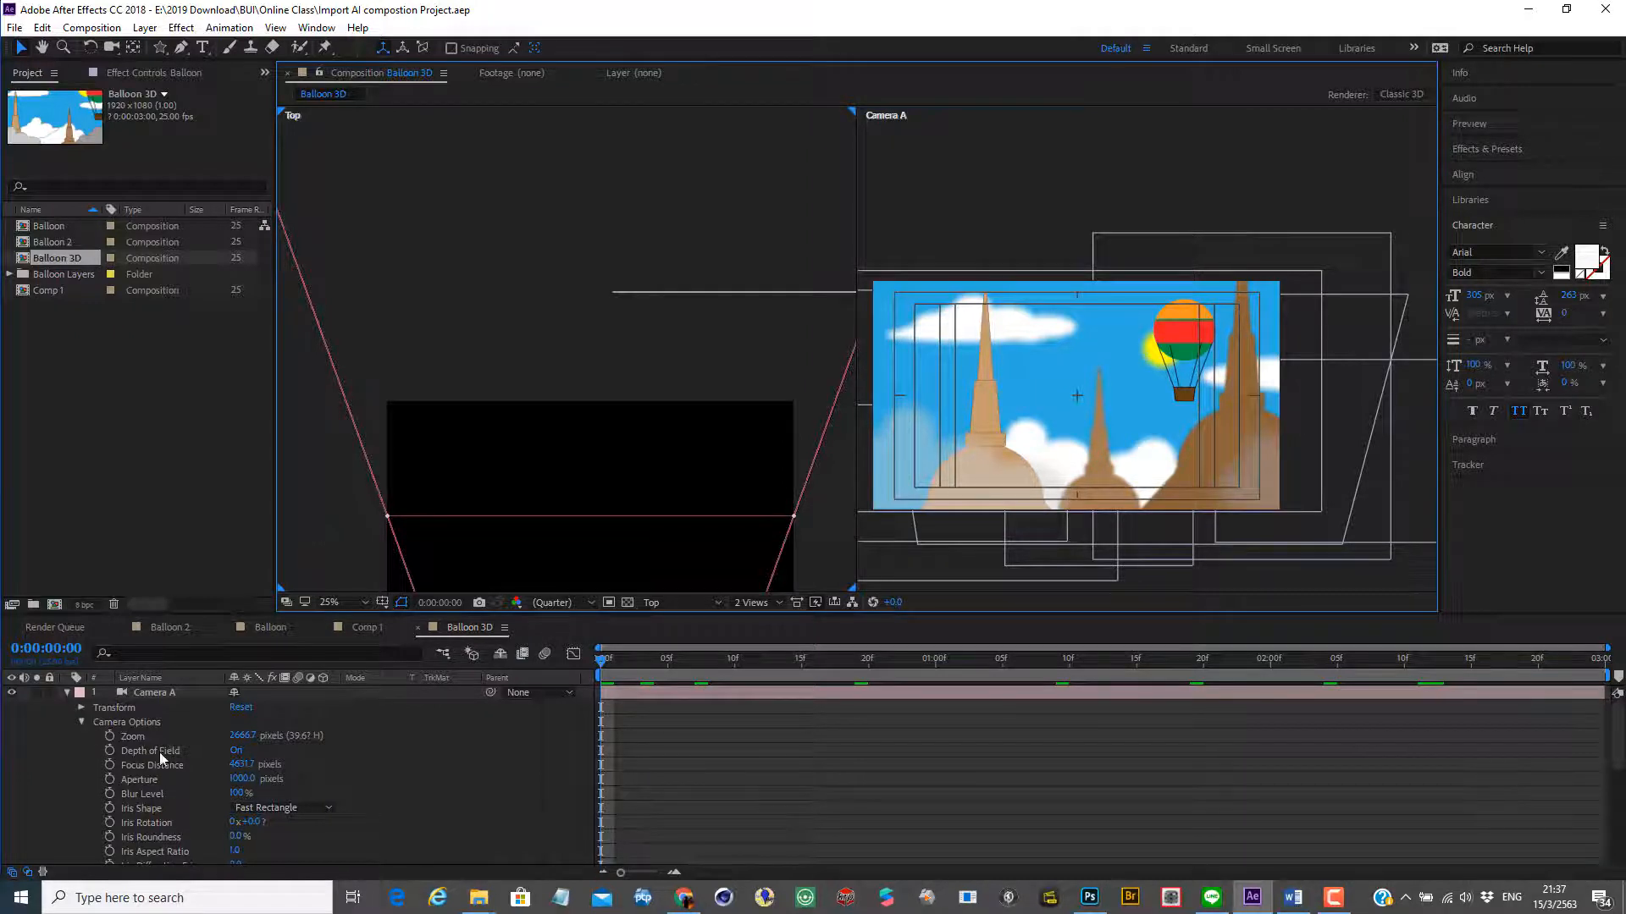
scroll(160, 752, "down", 4)
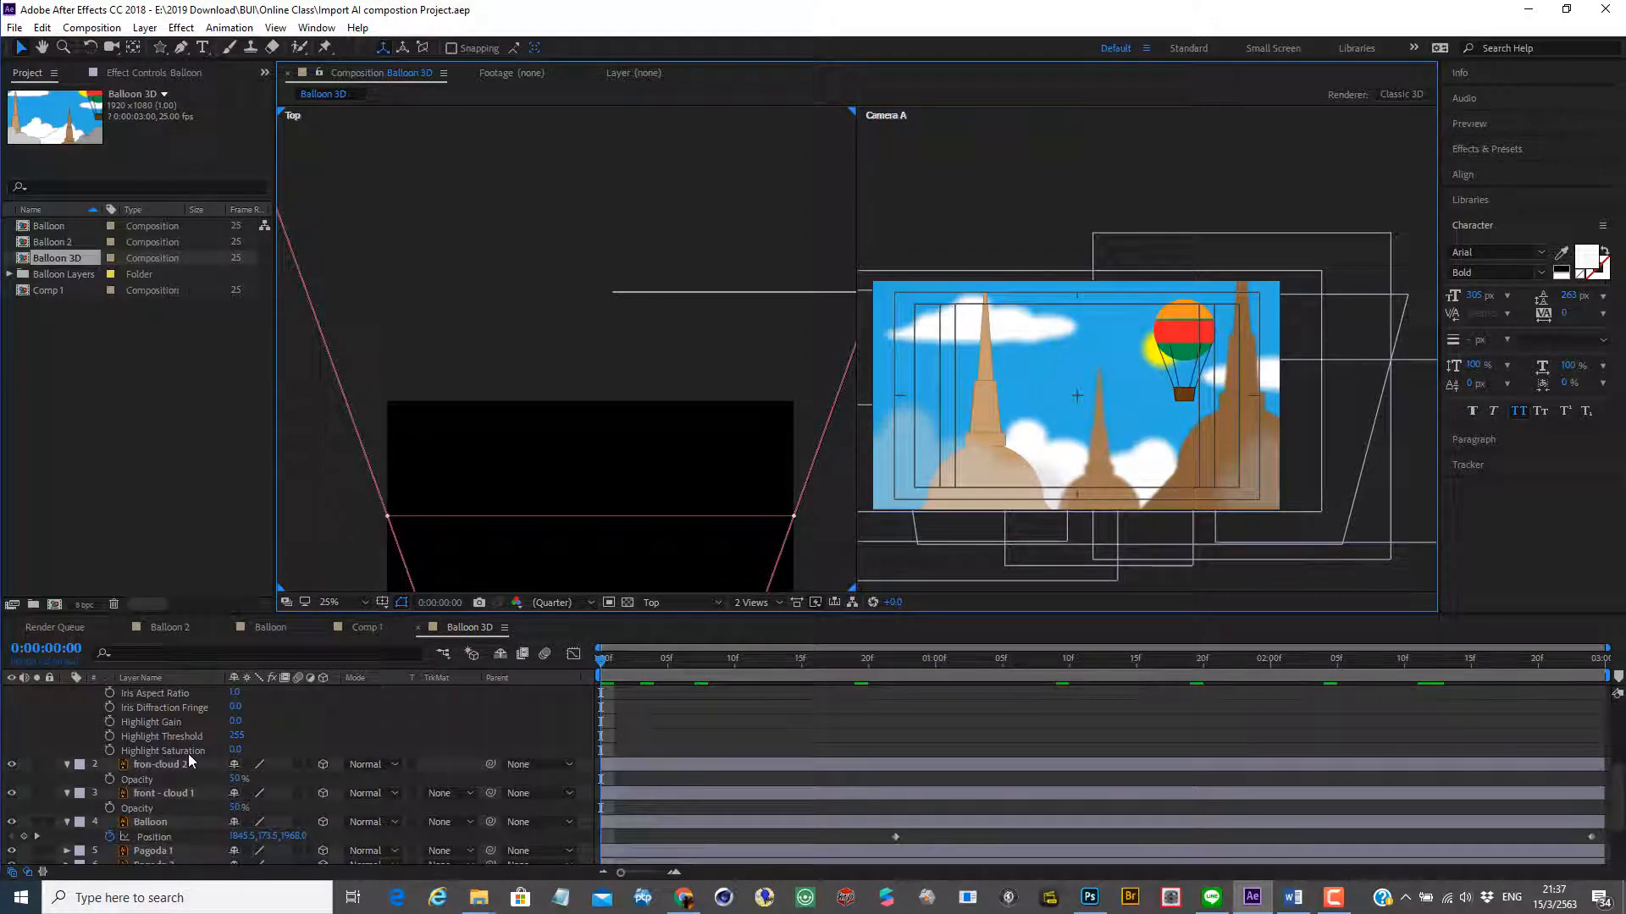
scroll(188, 754, "up", 5)
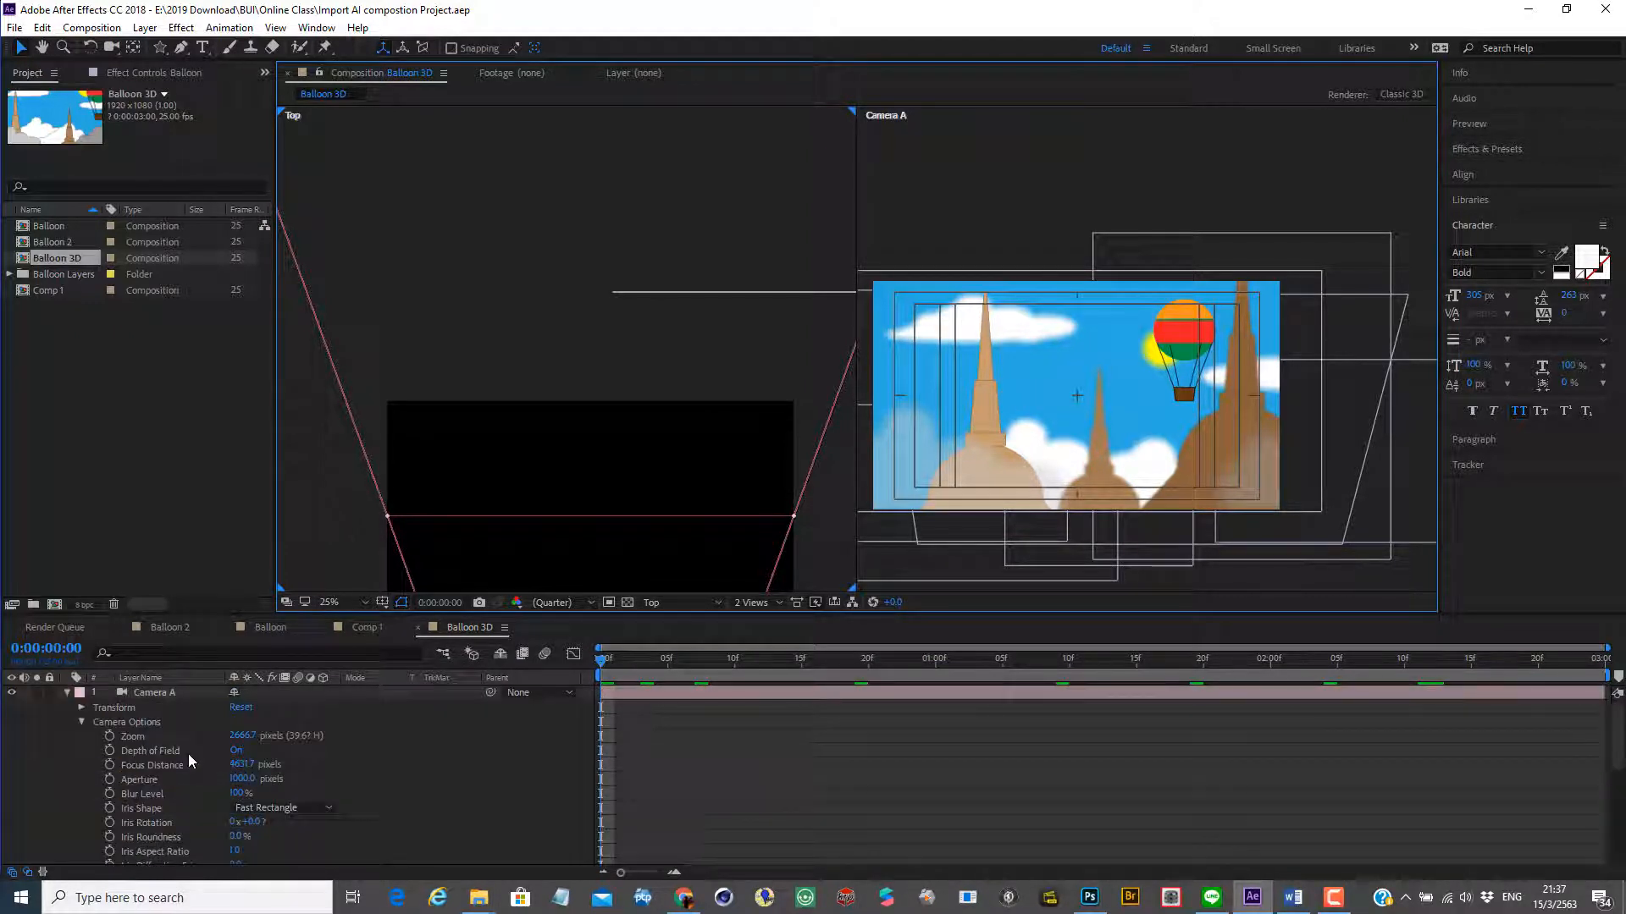
left_click(82, 708)
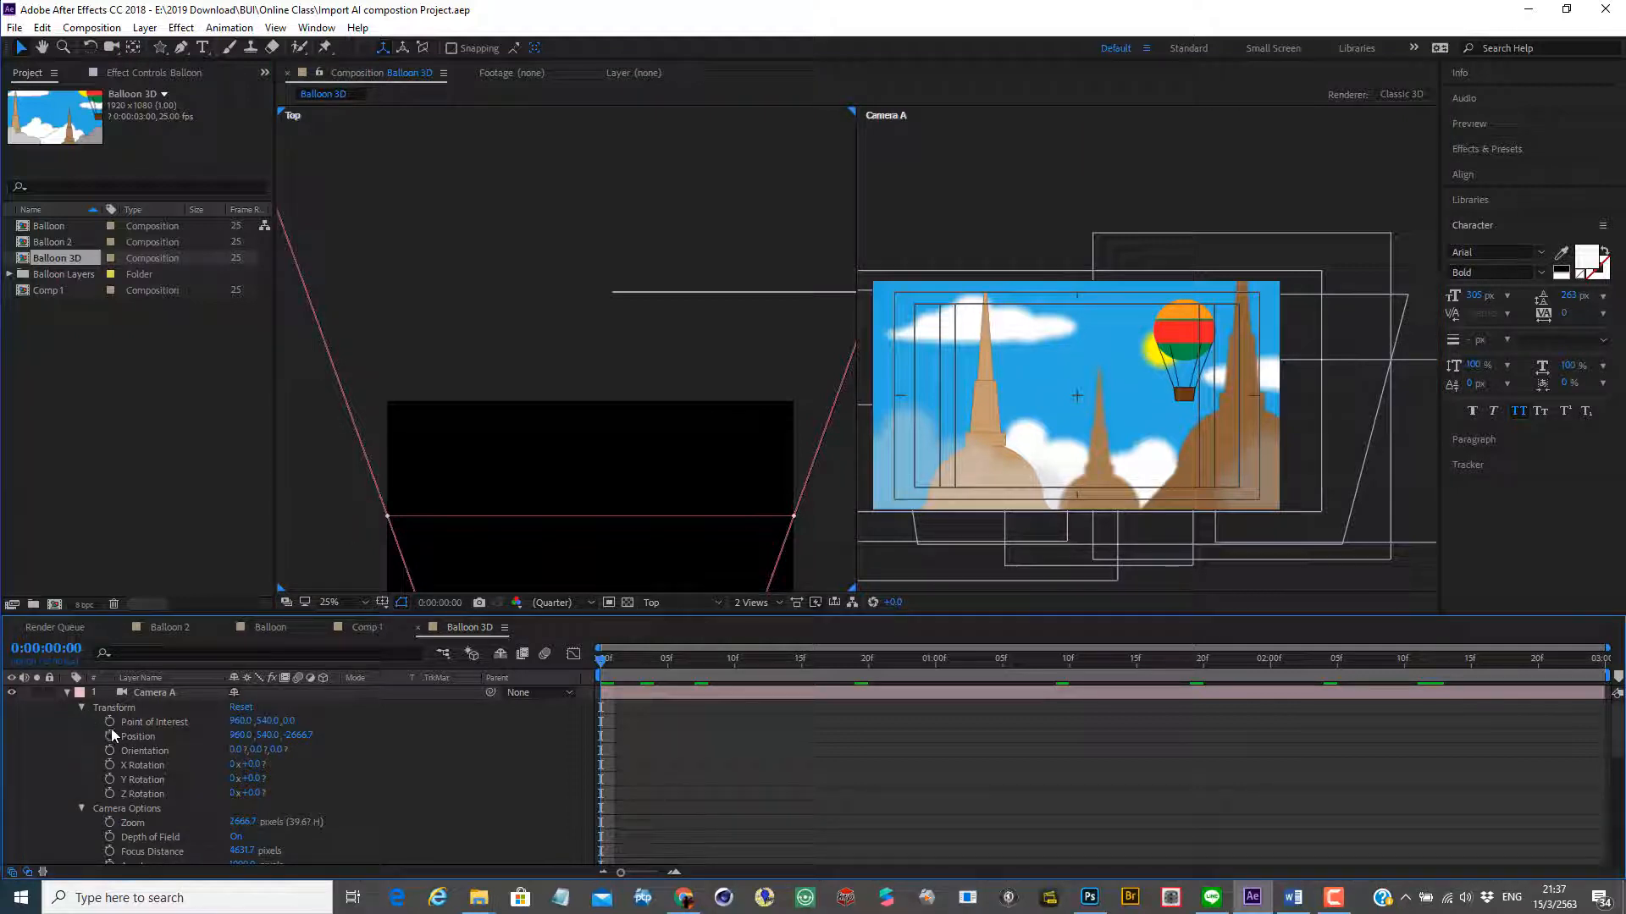
left_click(169, 724)
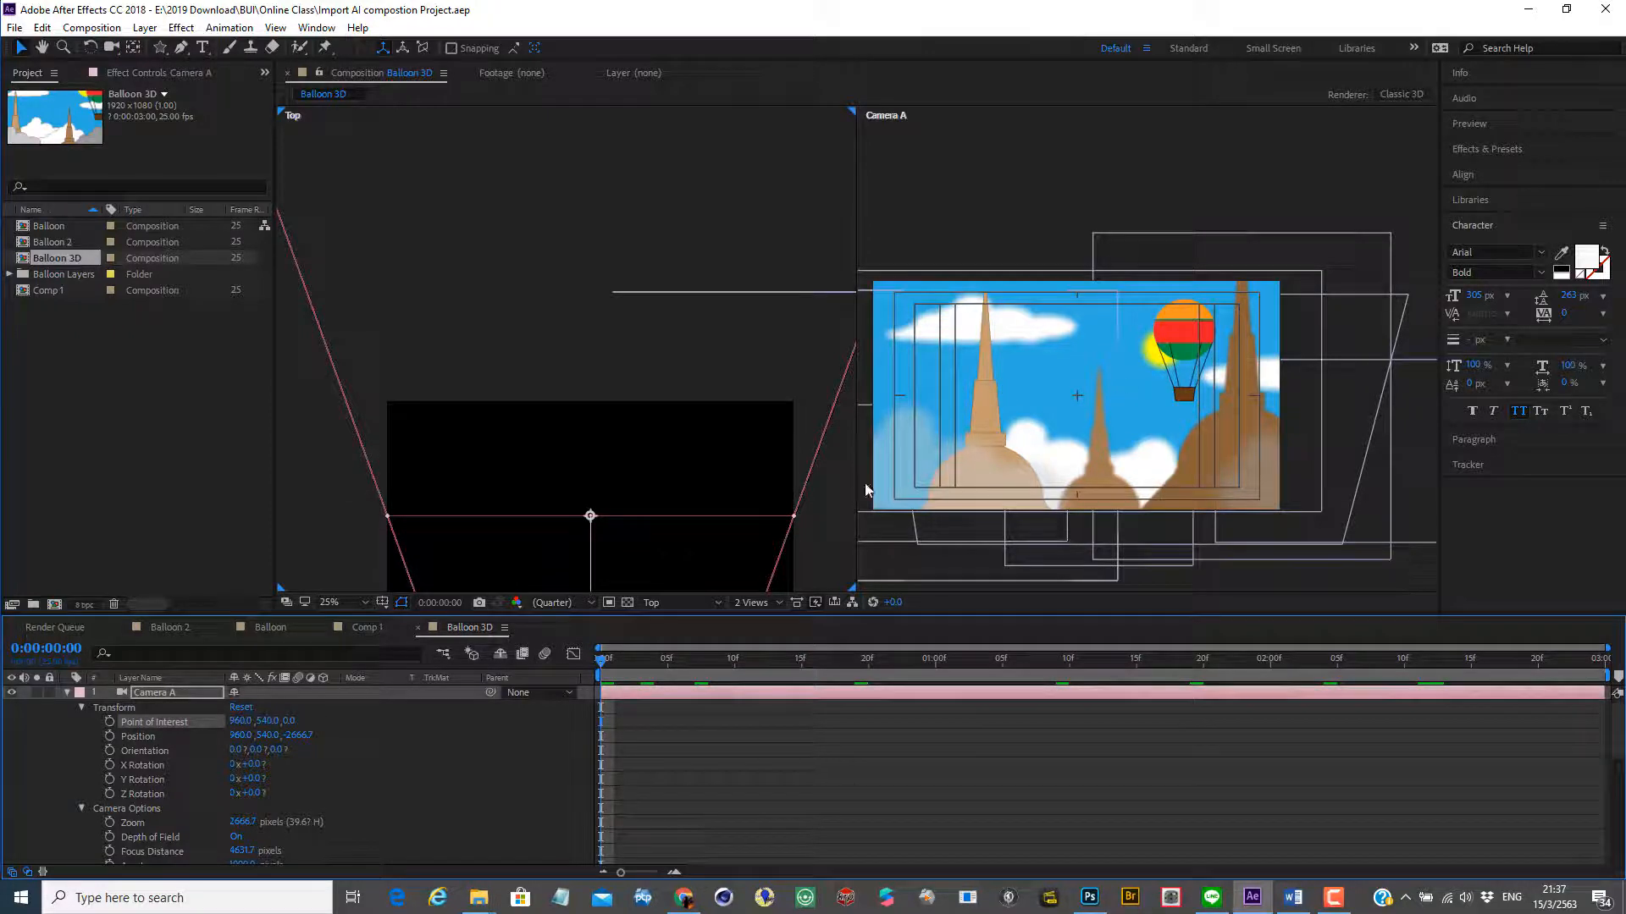
Move Camera A in the Top view to about X 1046, Z -2674.7 and set a Position keyframe at 0:00:00:00
key("h")
left_click_drag(590, 515, 602, 293)
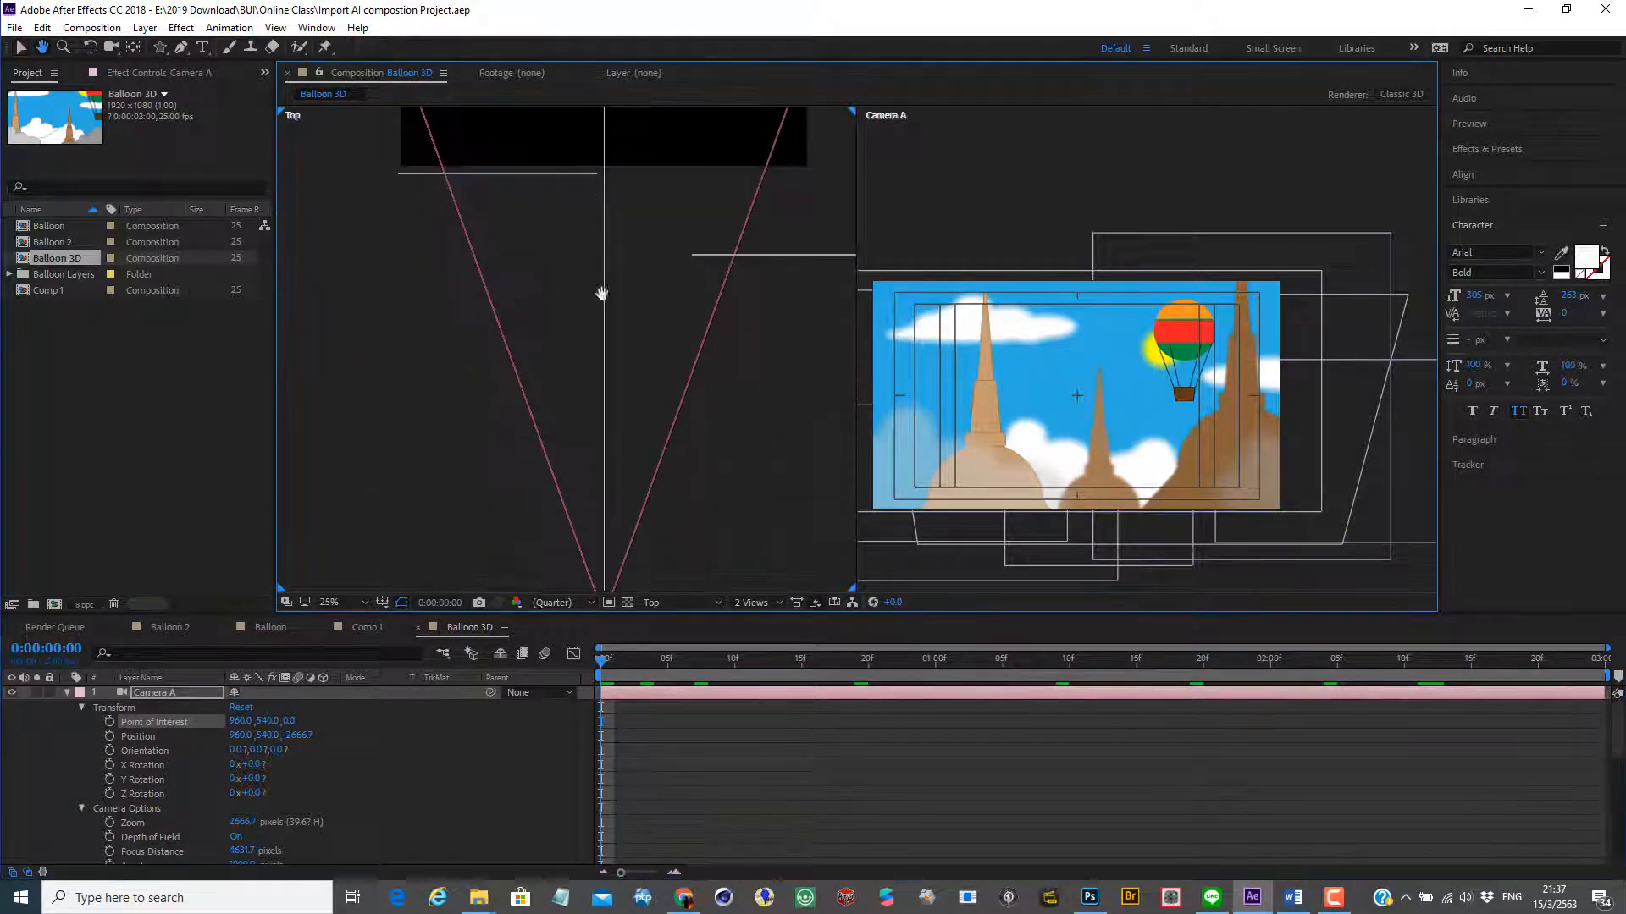
left_click_drag(582, 462, 584, 287)
left_click_drag(566, 558, 568, 365)
key("v")
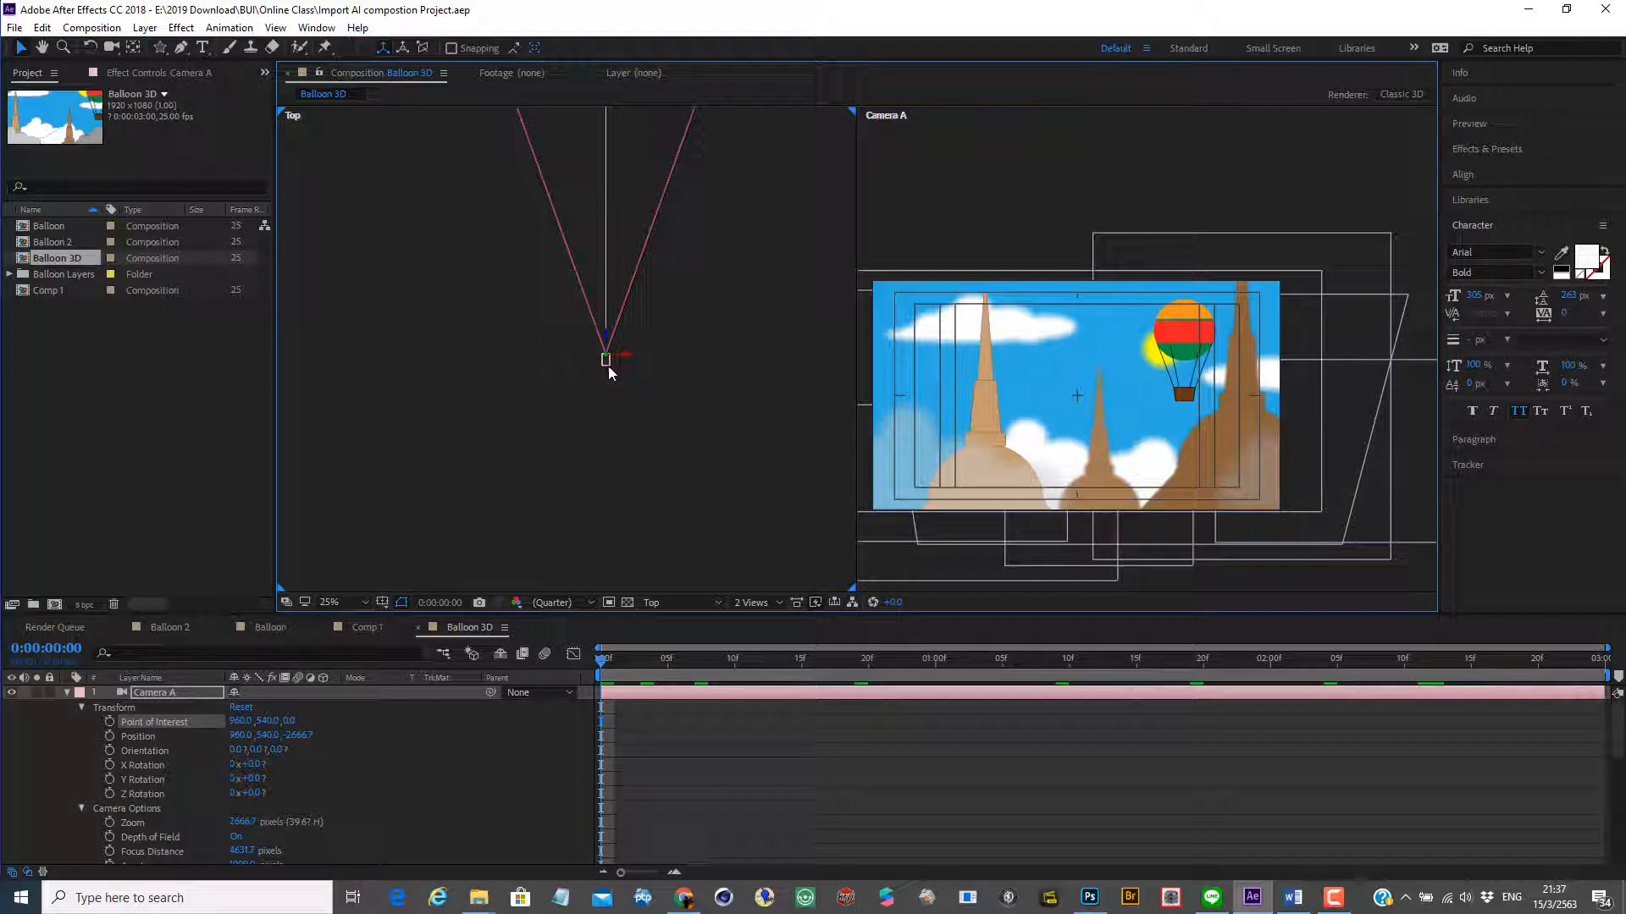
scroll(607, 363, "up", 2)
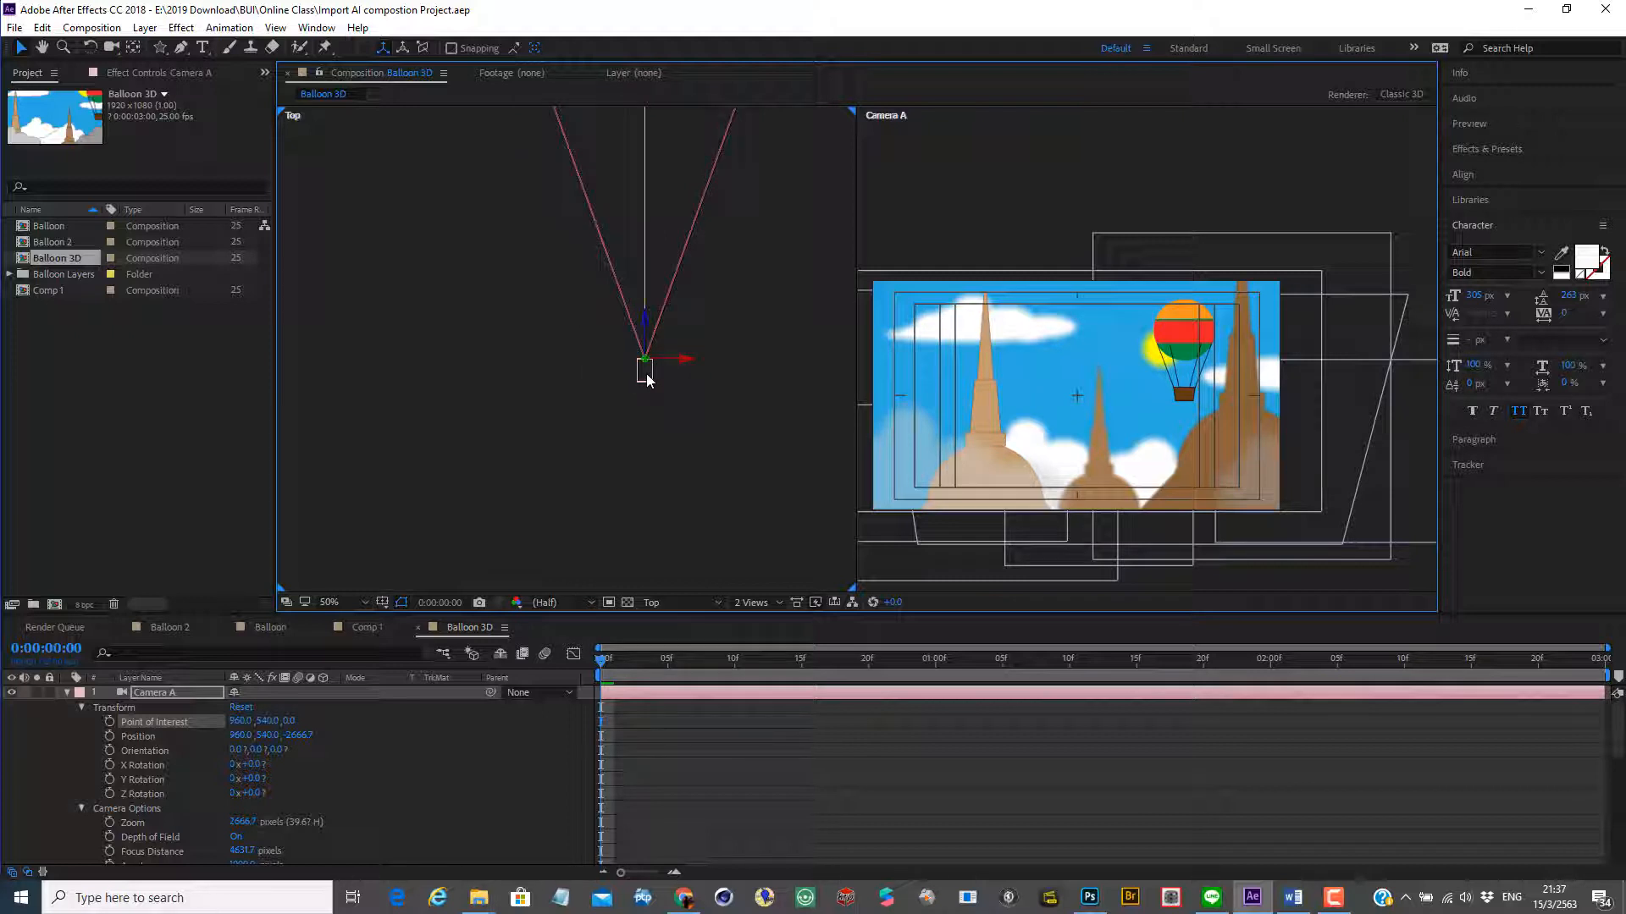
left_click_drag(646, 380, 693, 378)
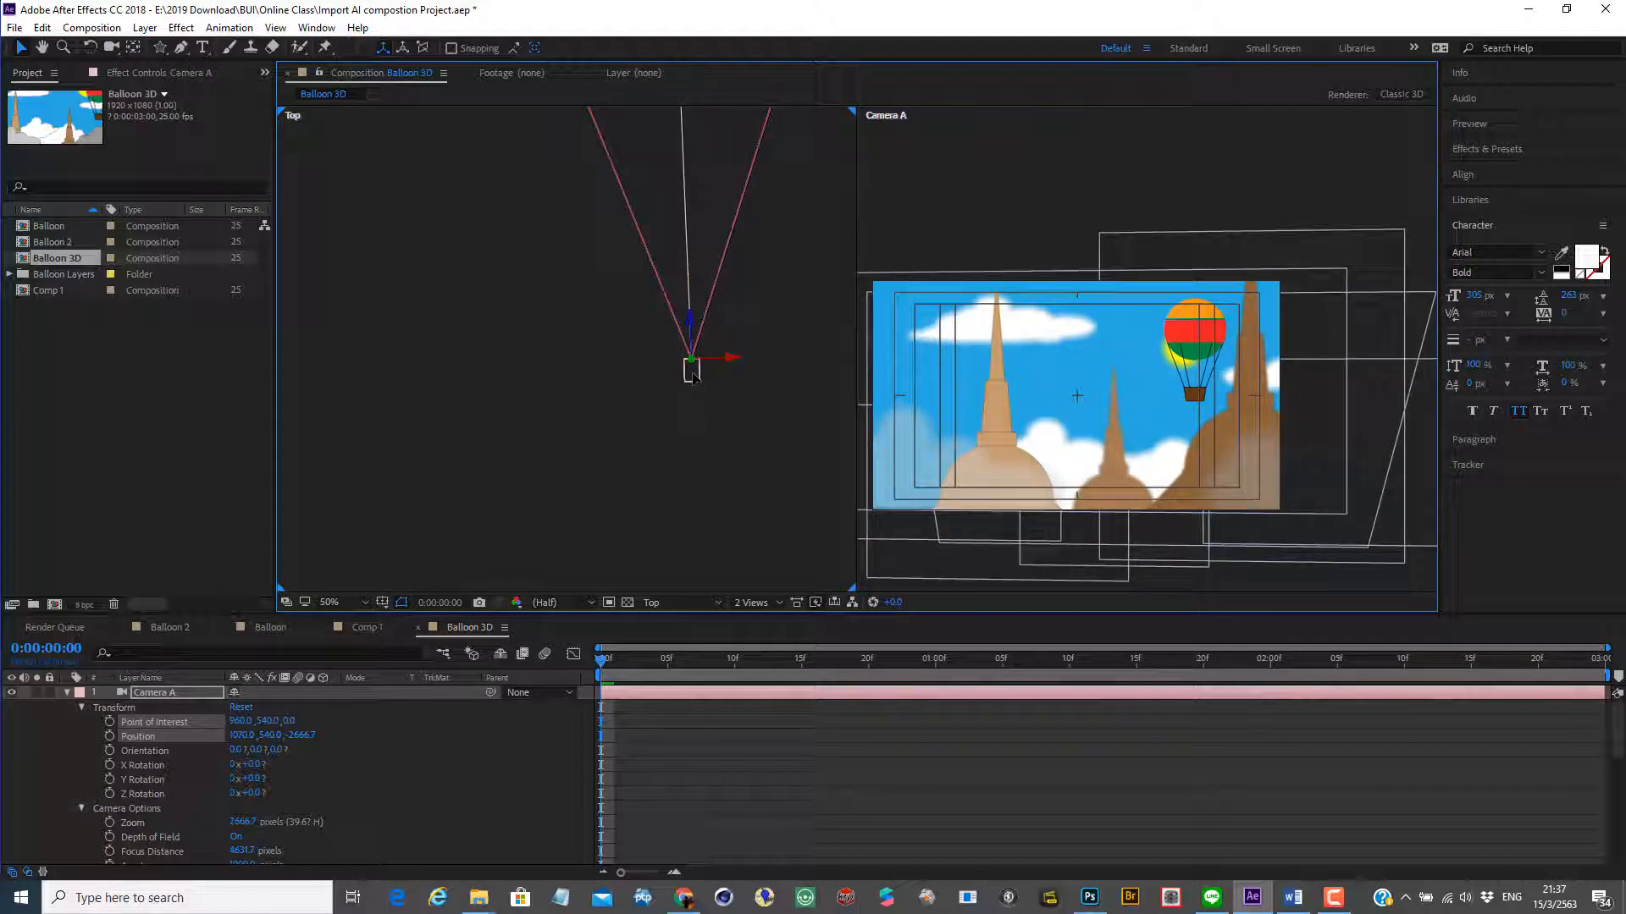
left_click_drag(693, 377, 690, 380)
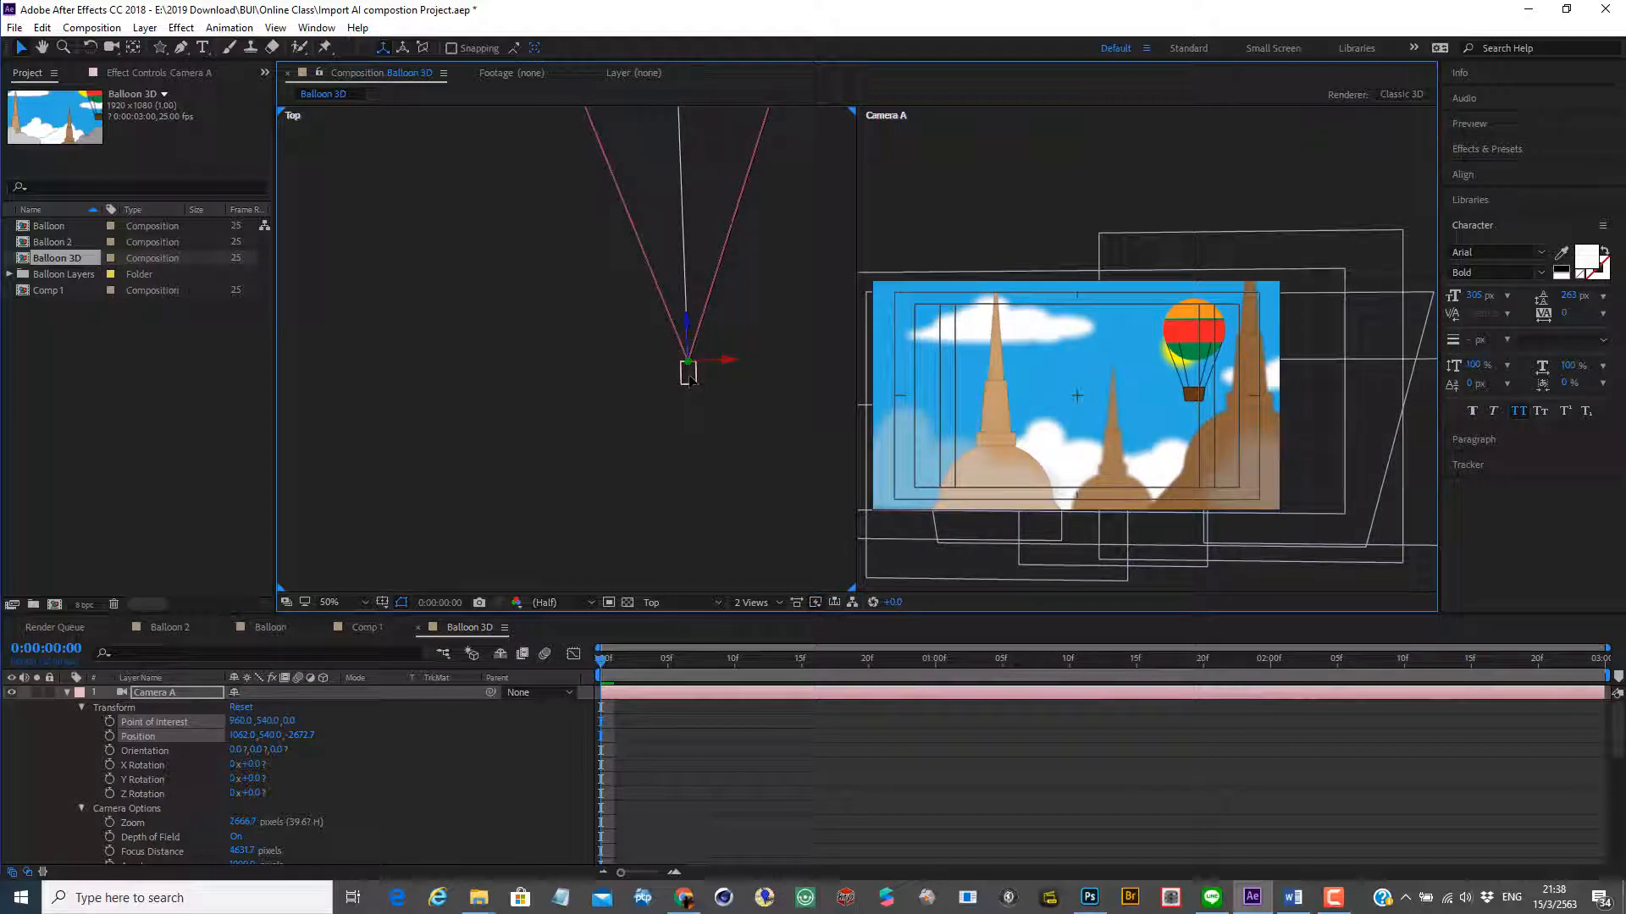
left_click_drag(690, 380, 683, 379)
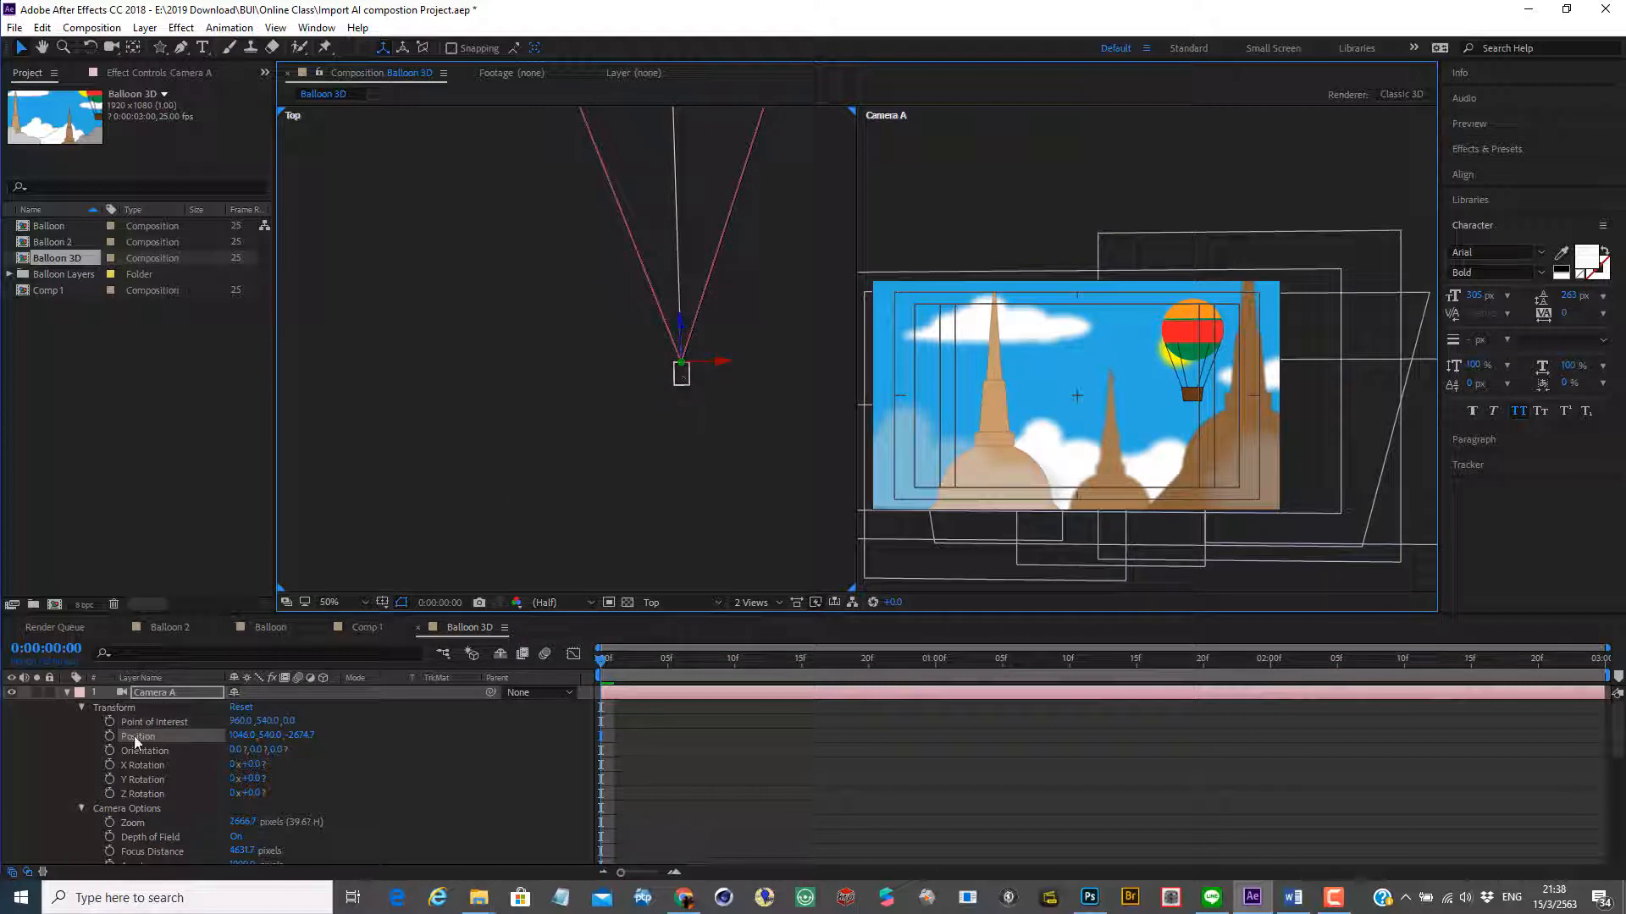
left_click(109, 736)
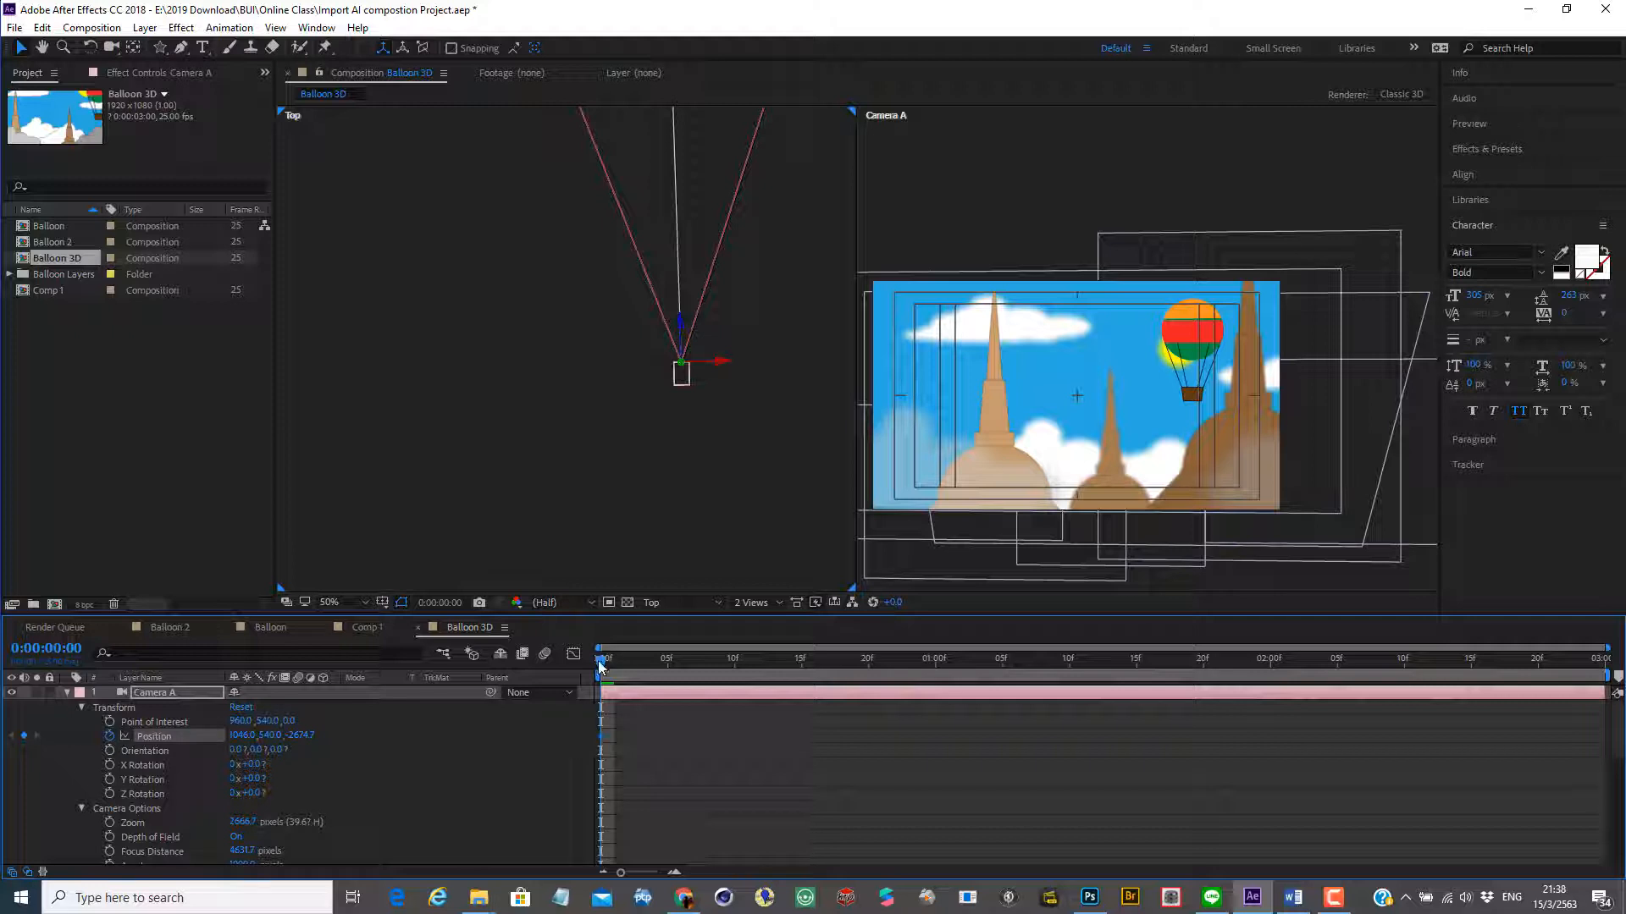
At 0:00:02:24, move Camera A in the Top view to about X 922 to keyframe its end Position
left_click_drag(602, 667, 1592, 661)
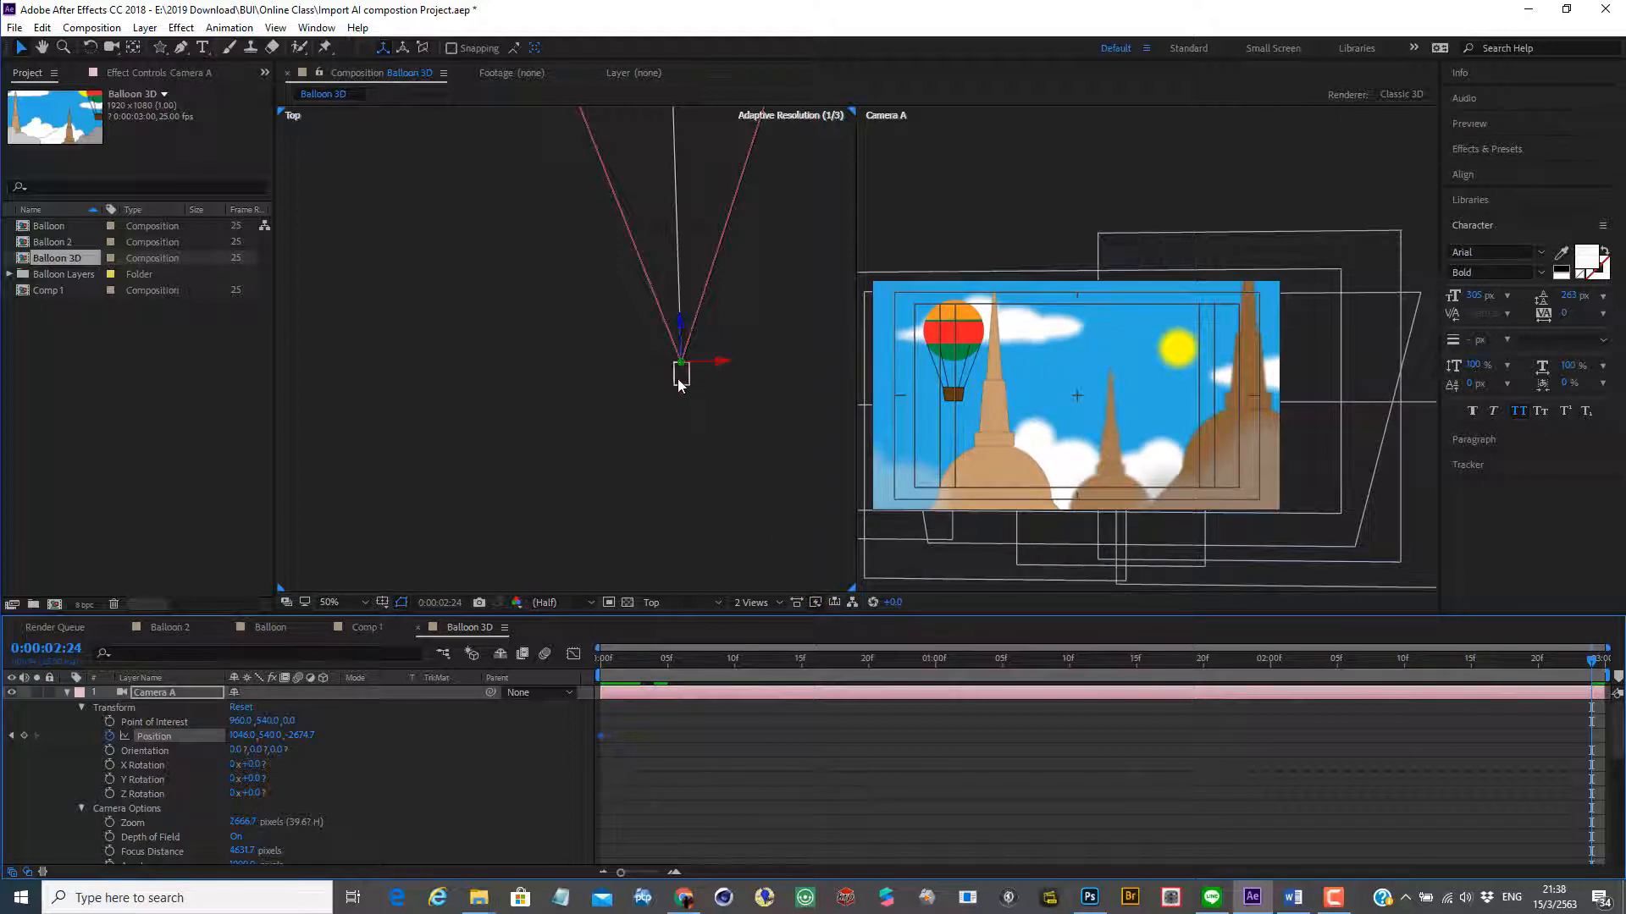
left_click_drag(679, 390, 628, 378)
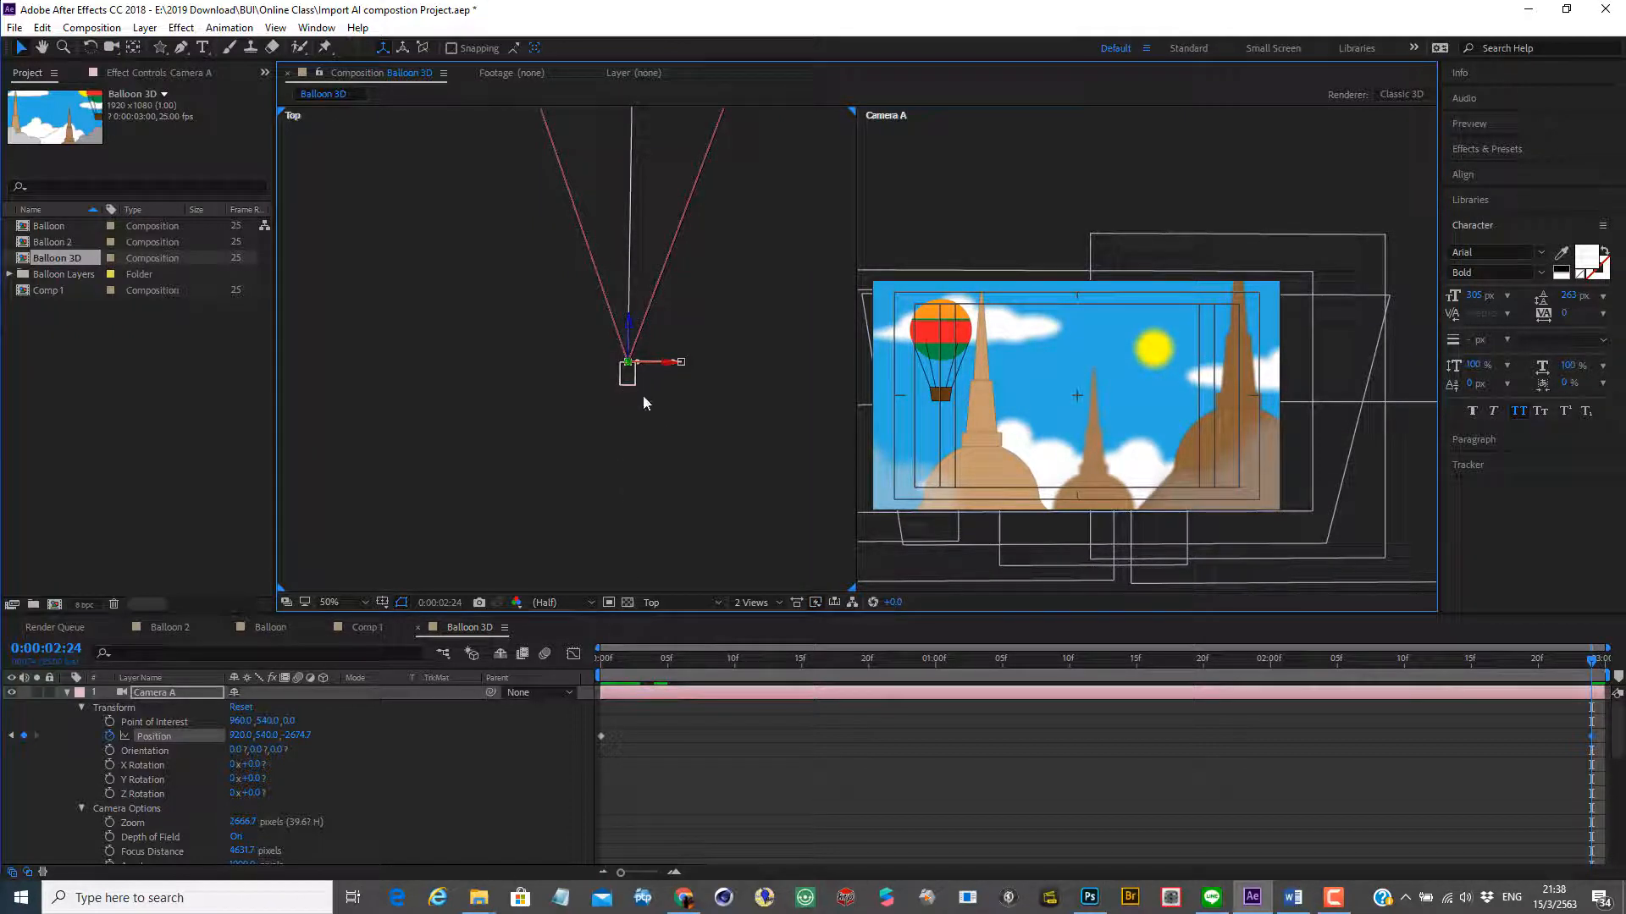
left_click_drag(646, 378, 653, 380)
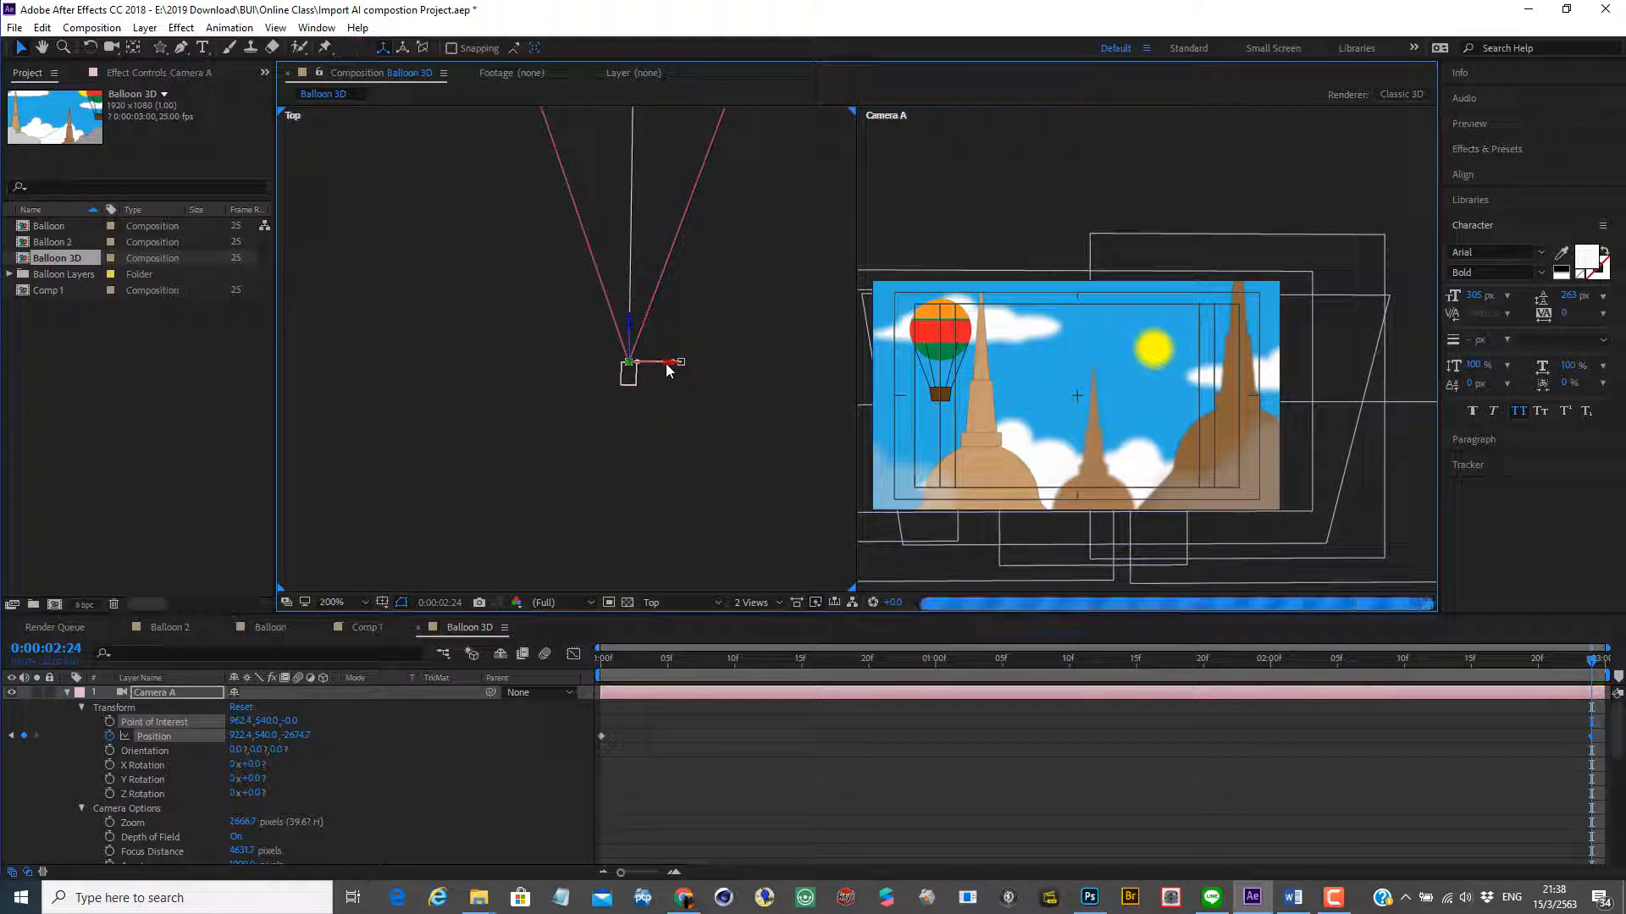
Bend Camera A's motion path into a shallow arc by adjusting the direction handles of both Position keyframes in the Top view
scroll(667, 367, "up", 4)
scroll(652, 421, "down", 2)
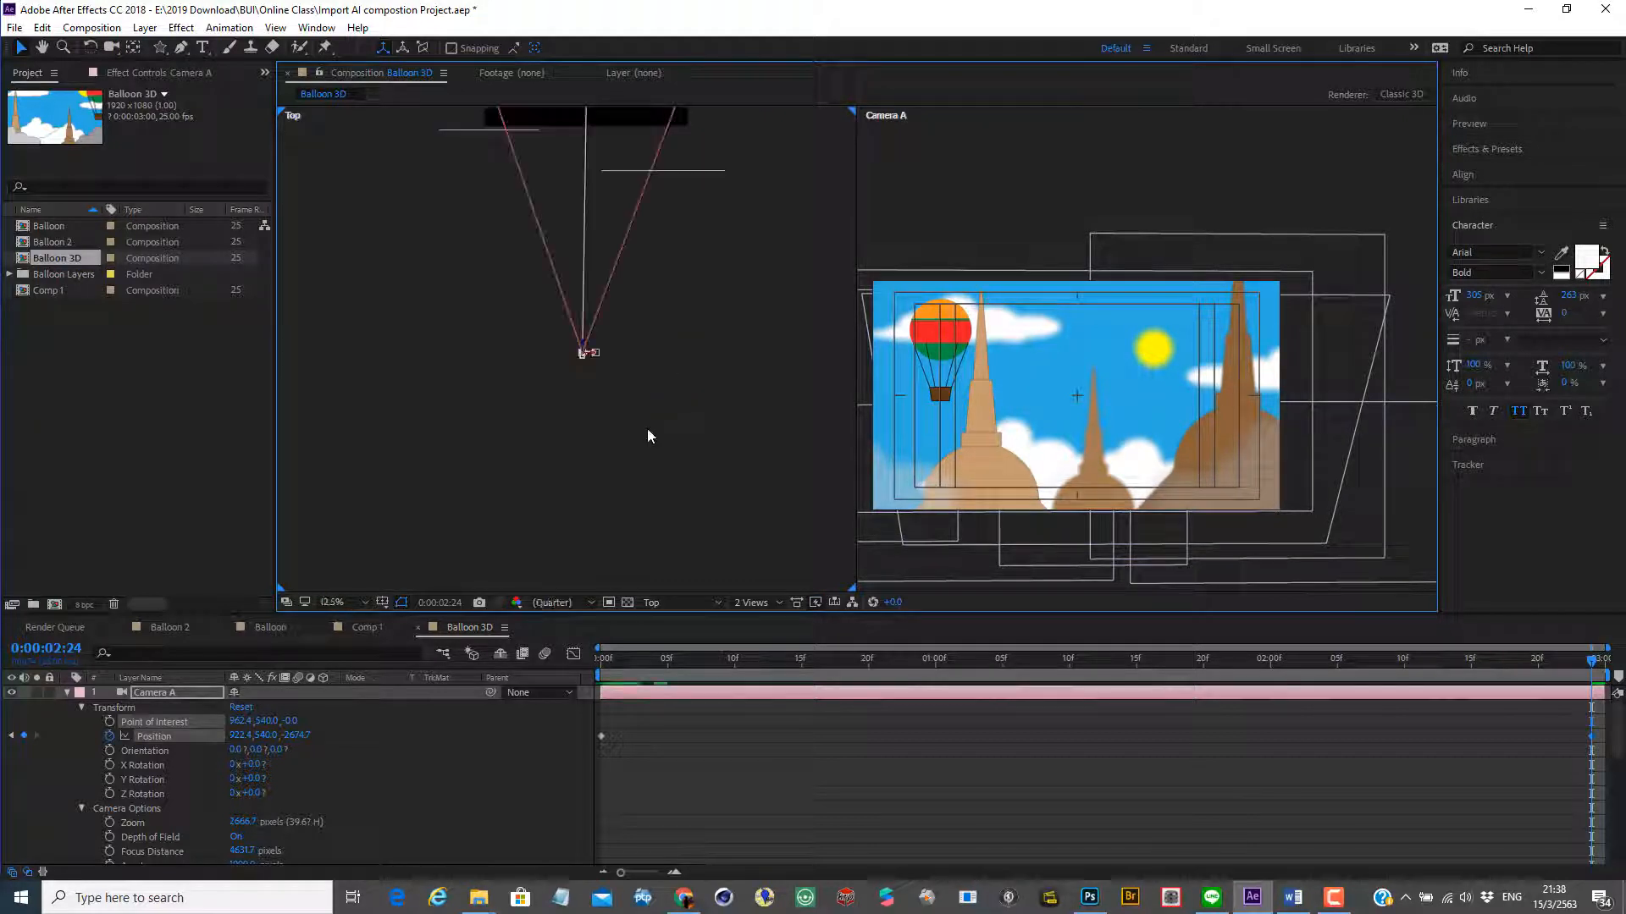
scroll(644, 370, "up", 3)
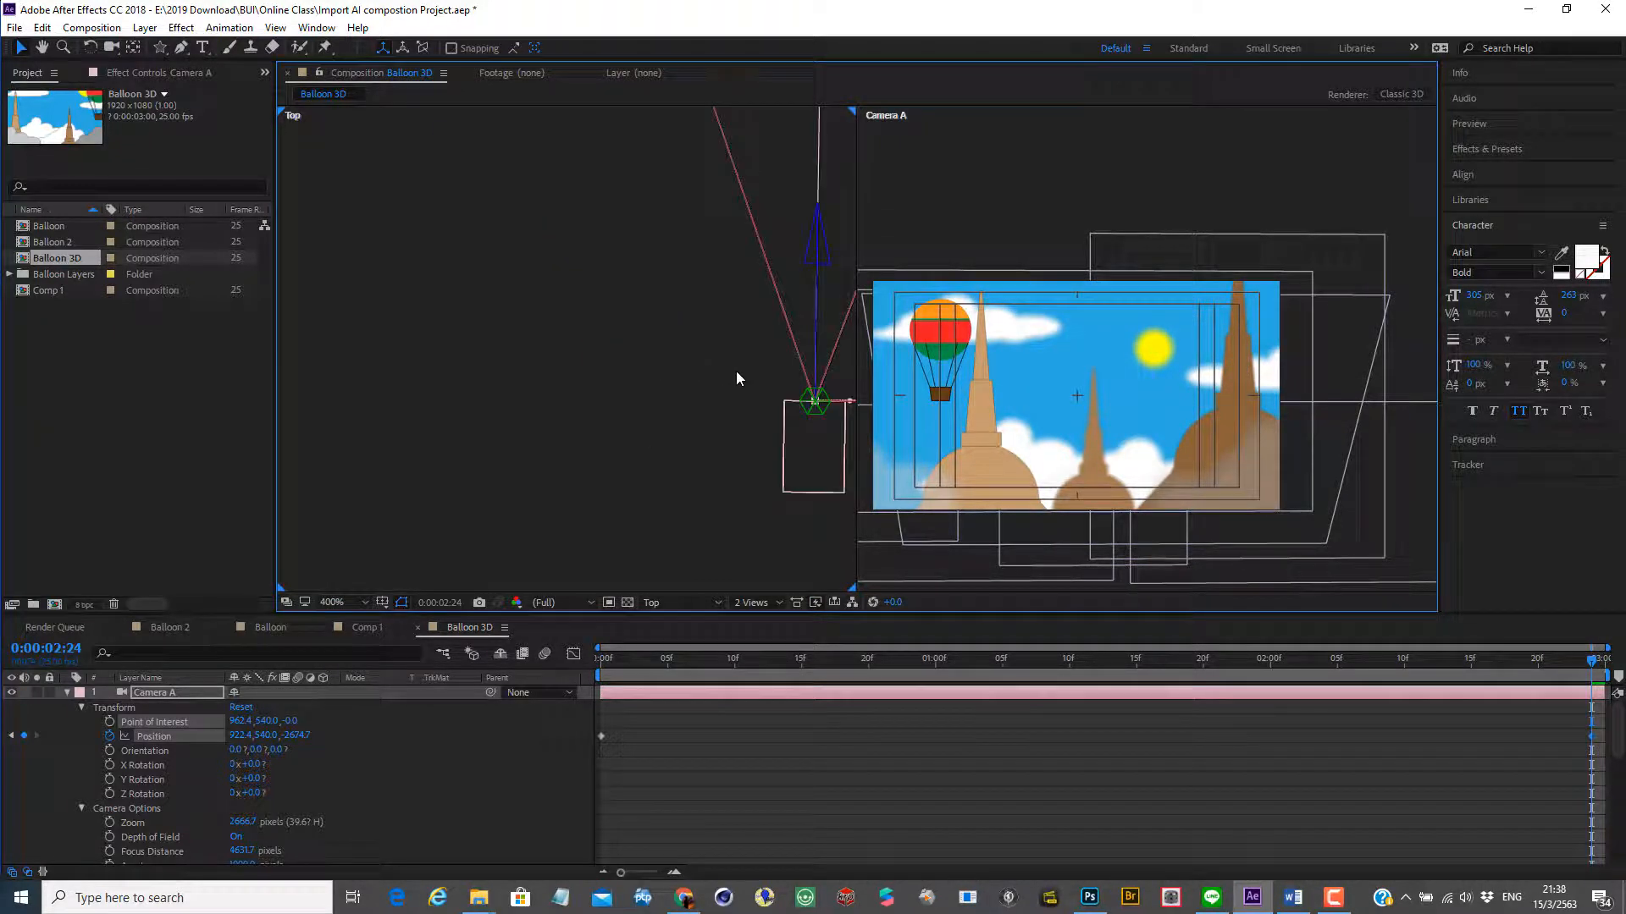
key("space")
left_click_drag(758, 477, 396, 476)
left_click_drag(685, 426, 381, 370)
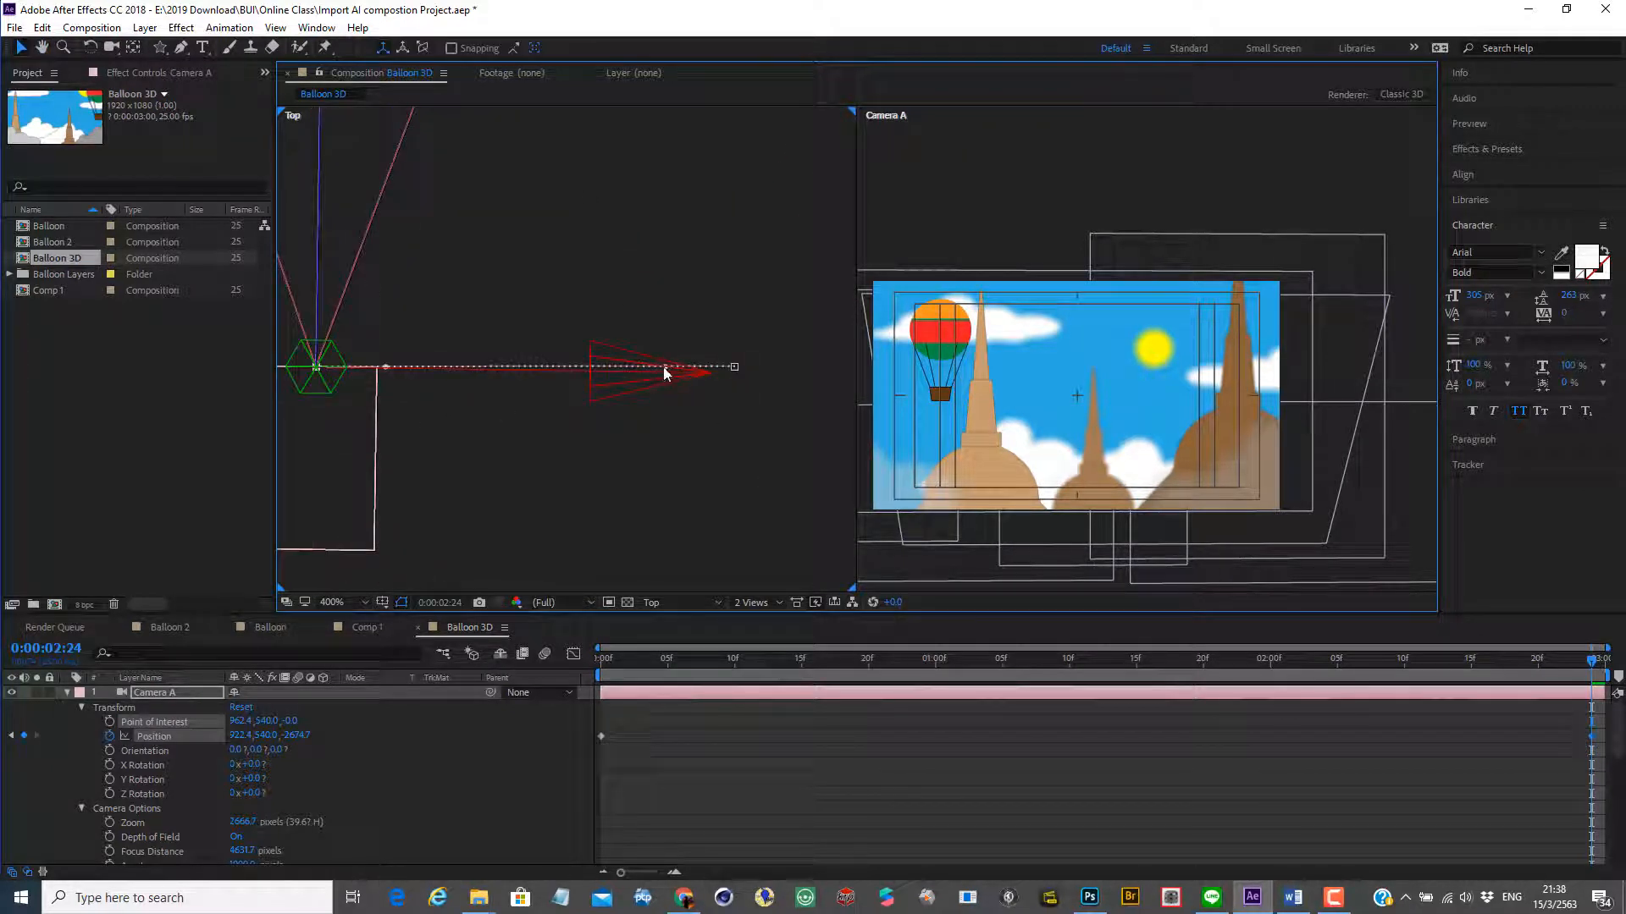
mouse_move(662, 375)
left_mouse_down()
mouse_move(663, 397)
mouse_move(650, 384)
left_mouse_up()
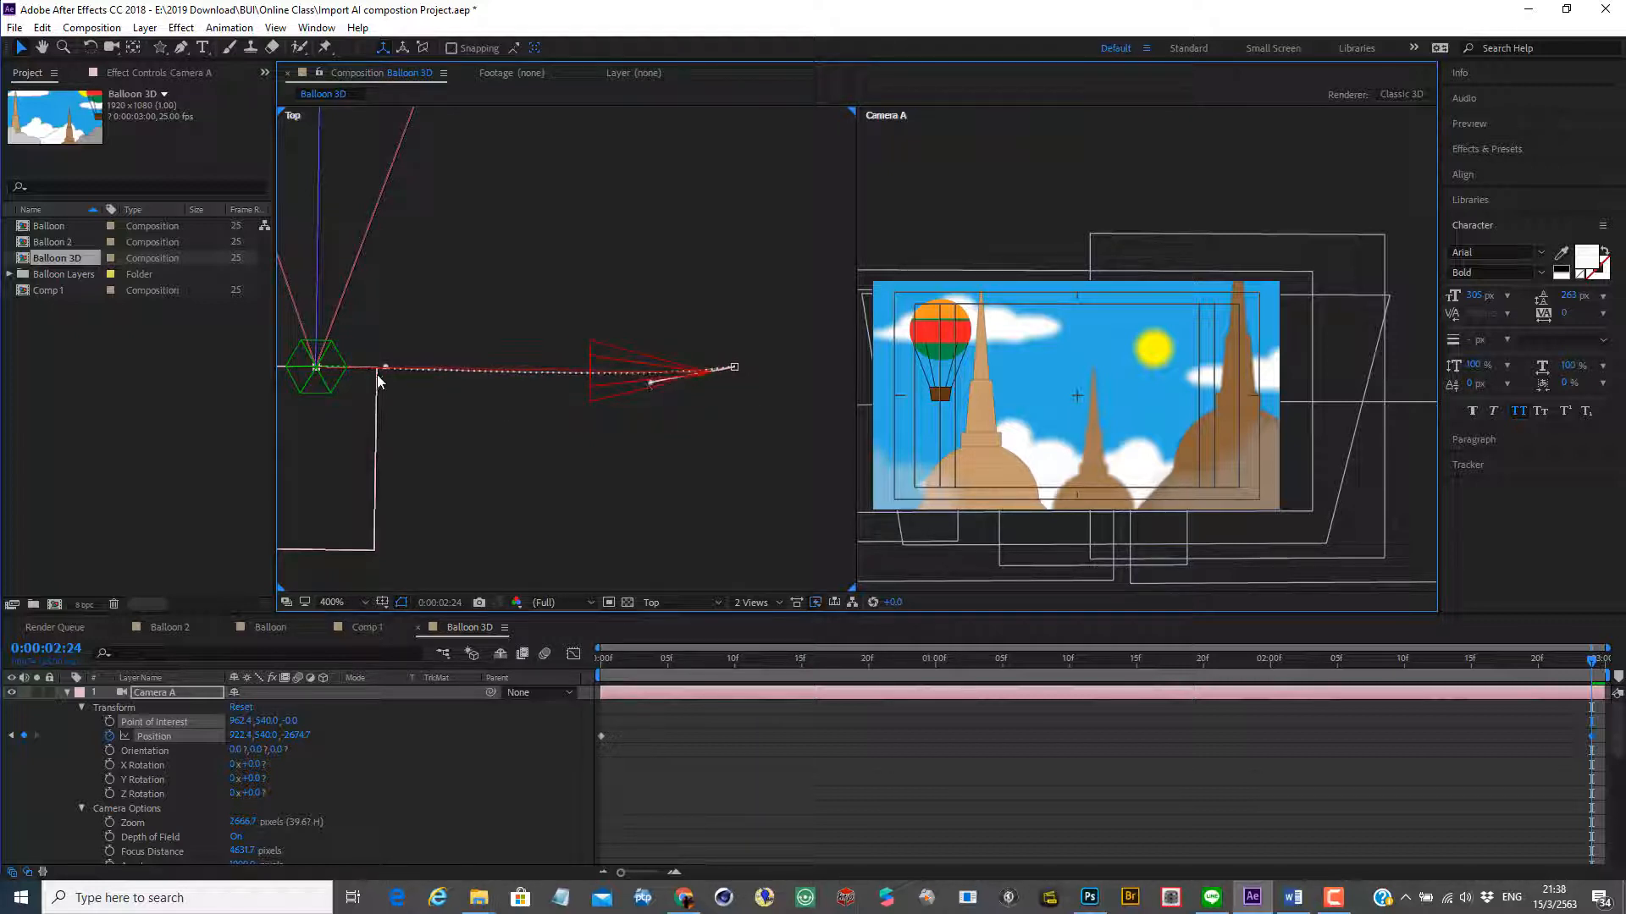
left_click_drag(386, 368, 409, 397)
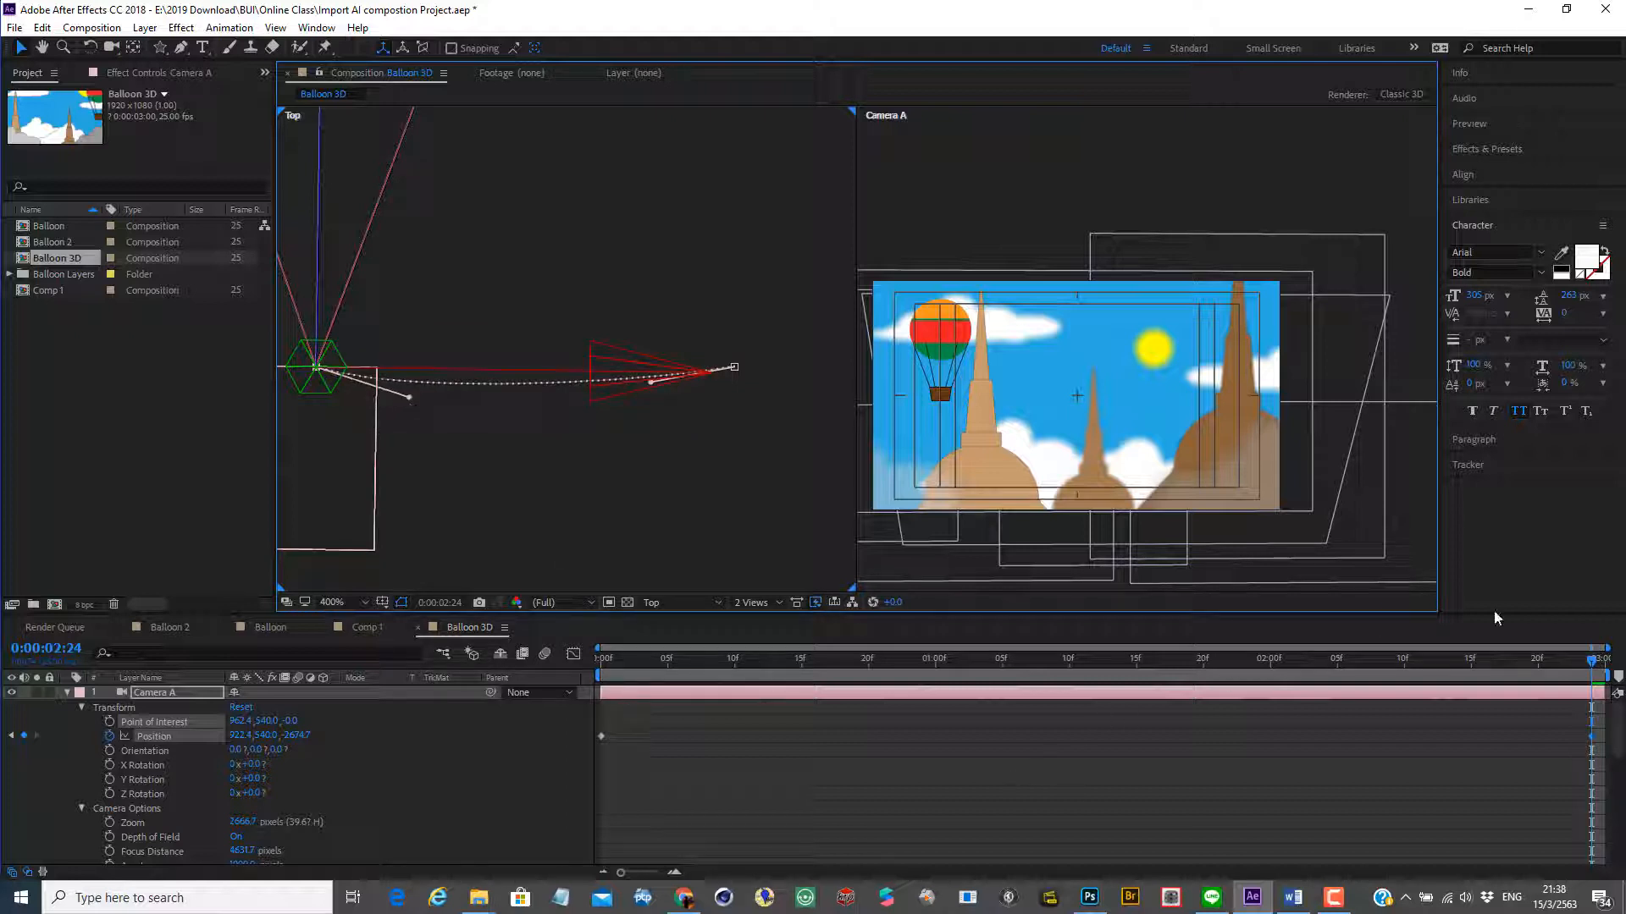
Preview the camera move from the first frame in the Camera A view
left_click_drag(1591, 661, 511, 714)
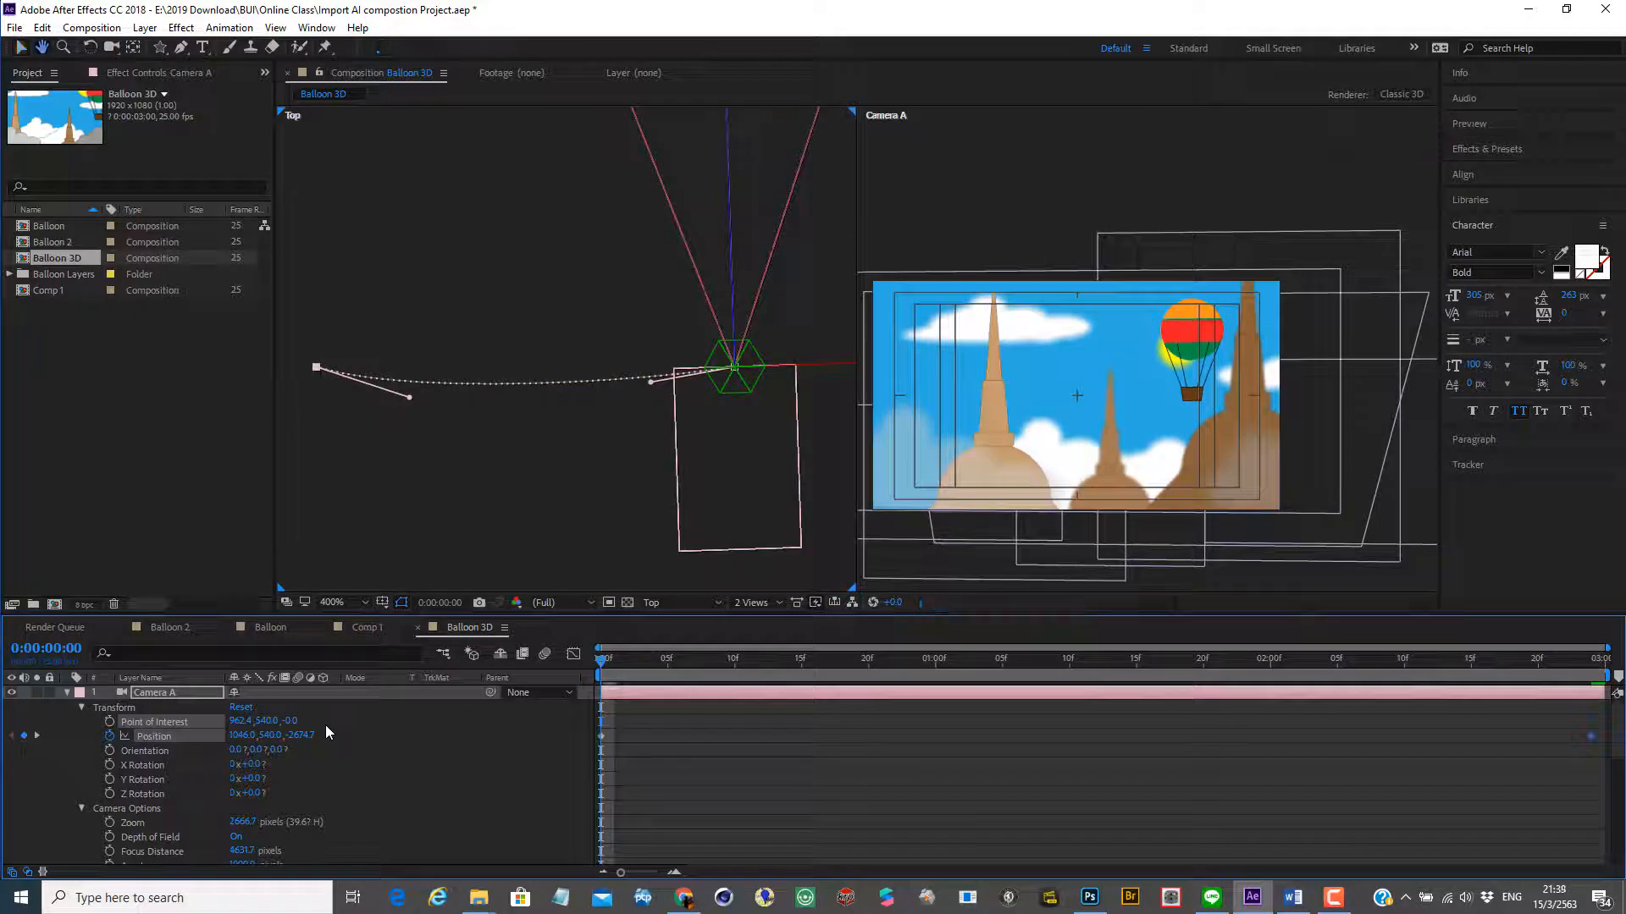
key("space")
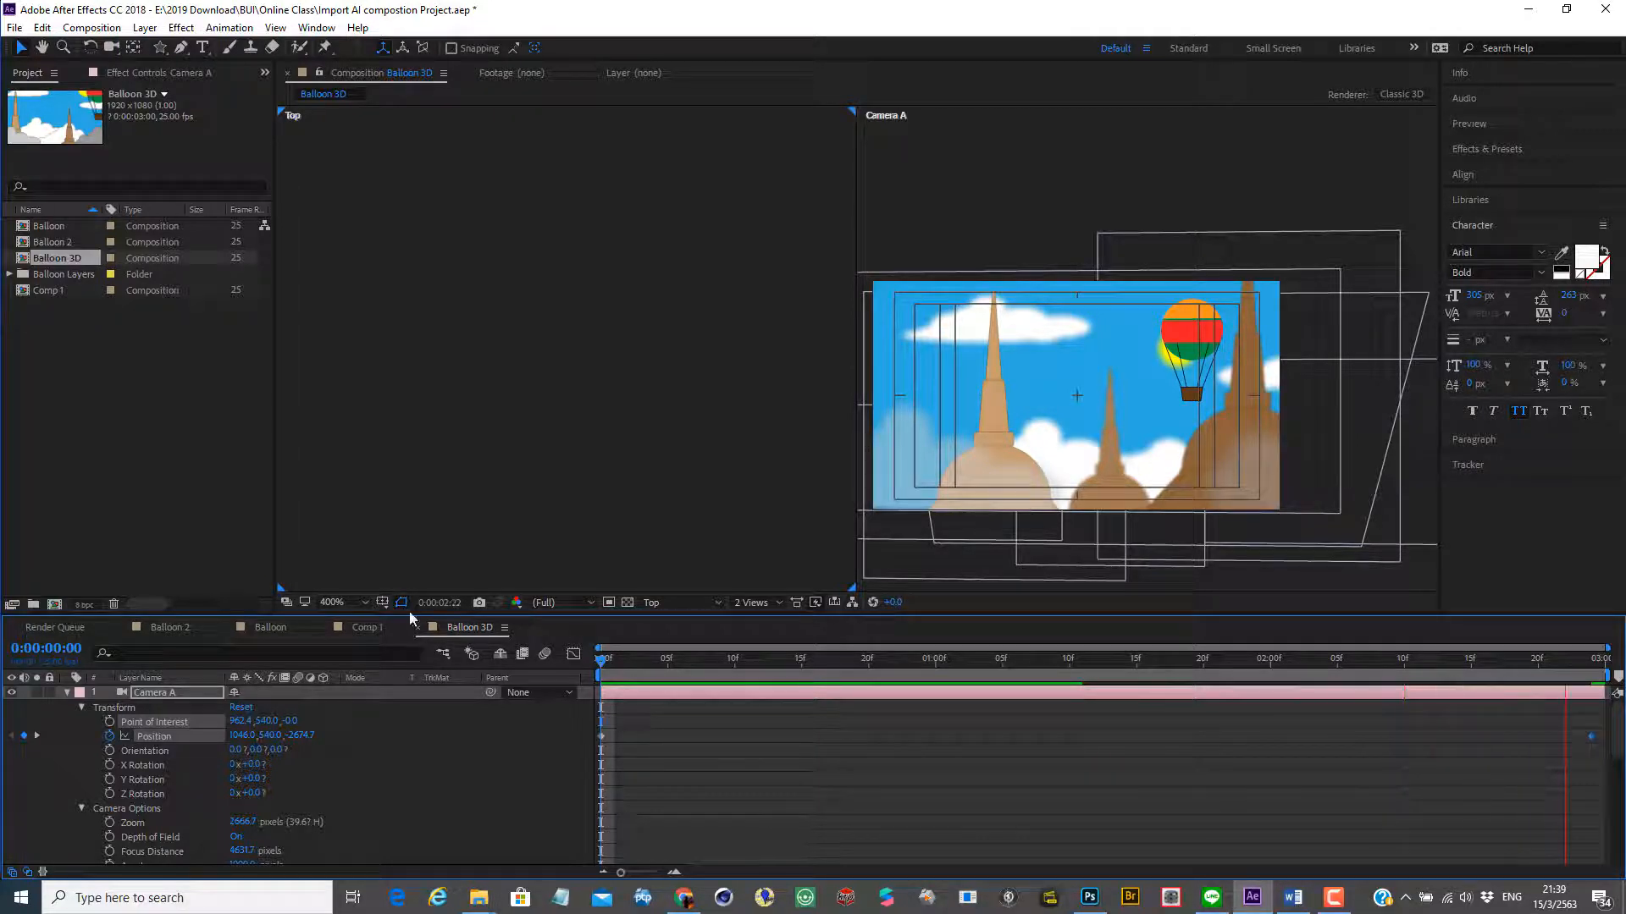
left_click(945, 219)
key("space")
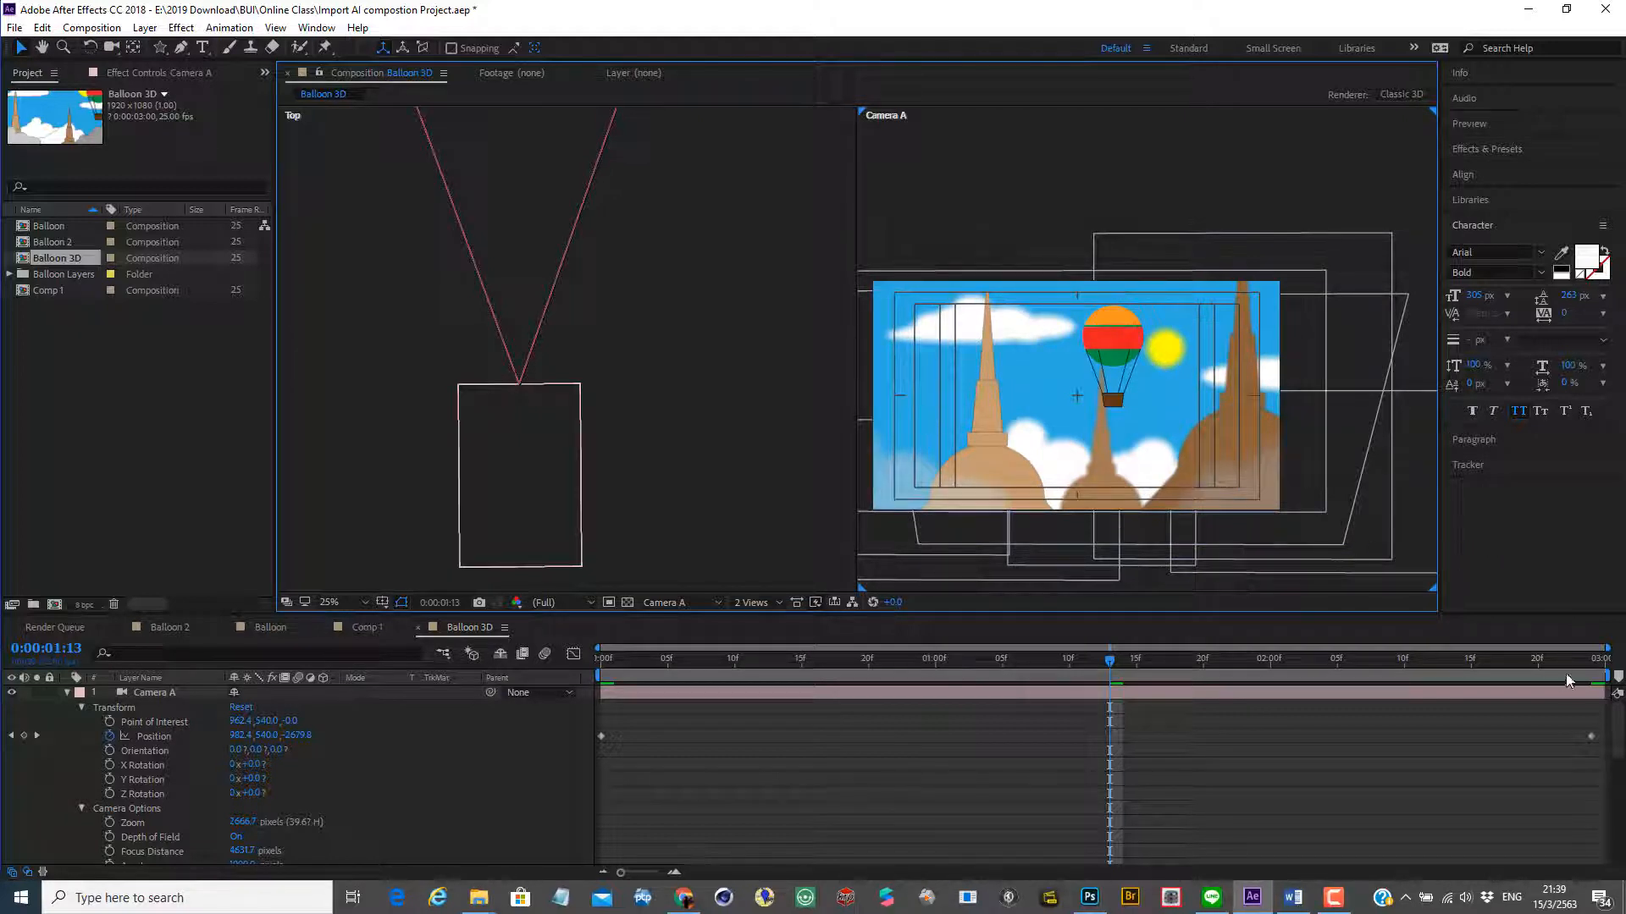
key("space")
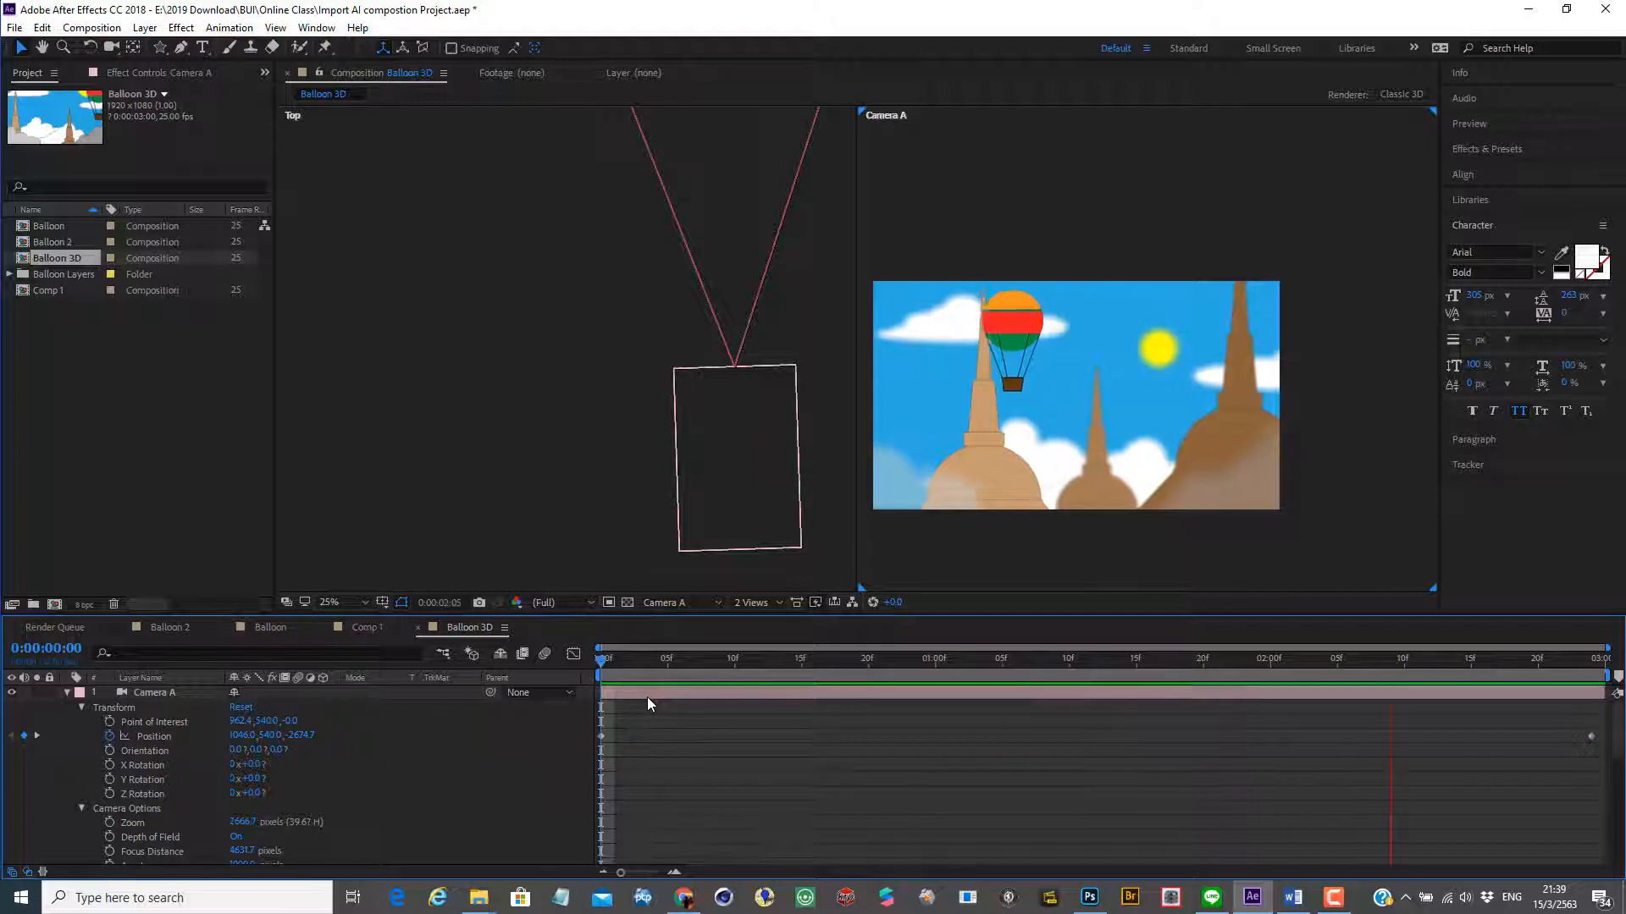
Stop the preview, save the project and add the Balloon 3D composition to the Render Queue
key("space")
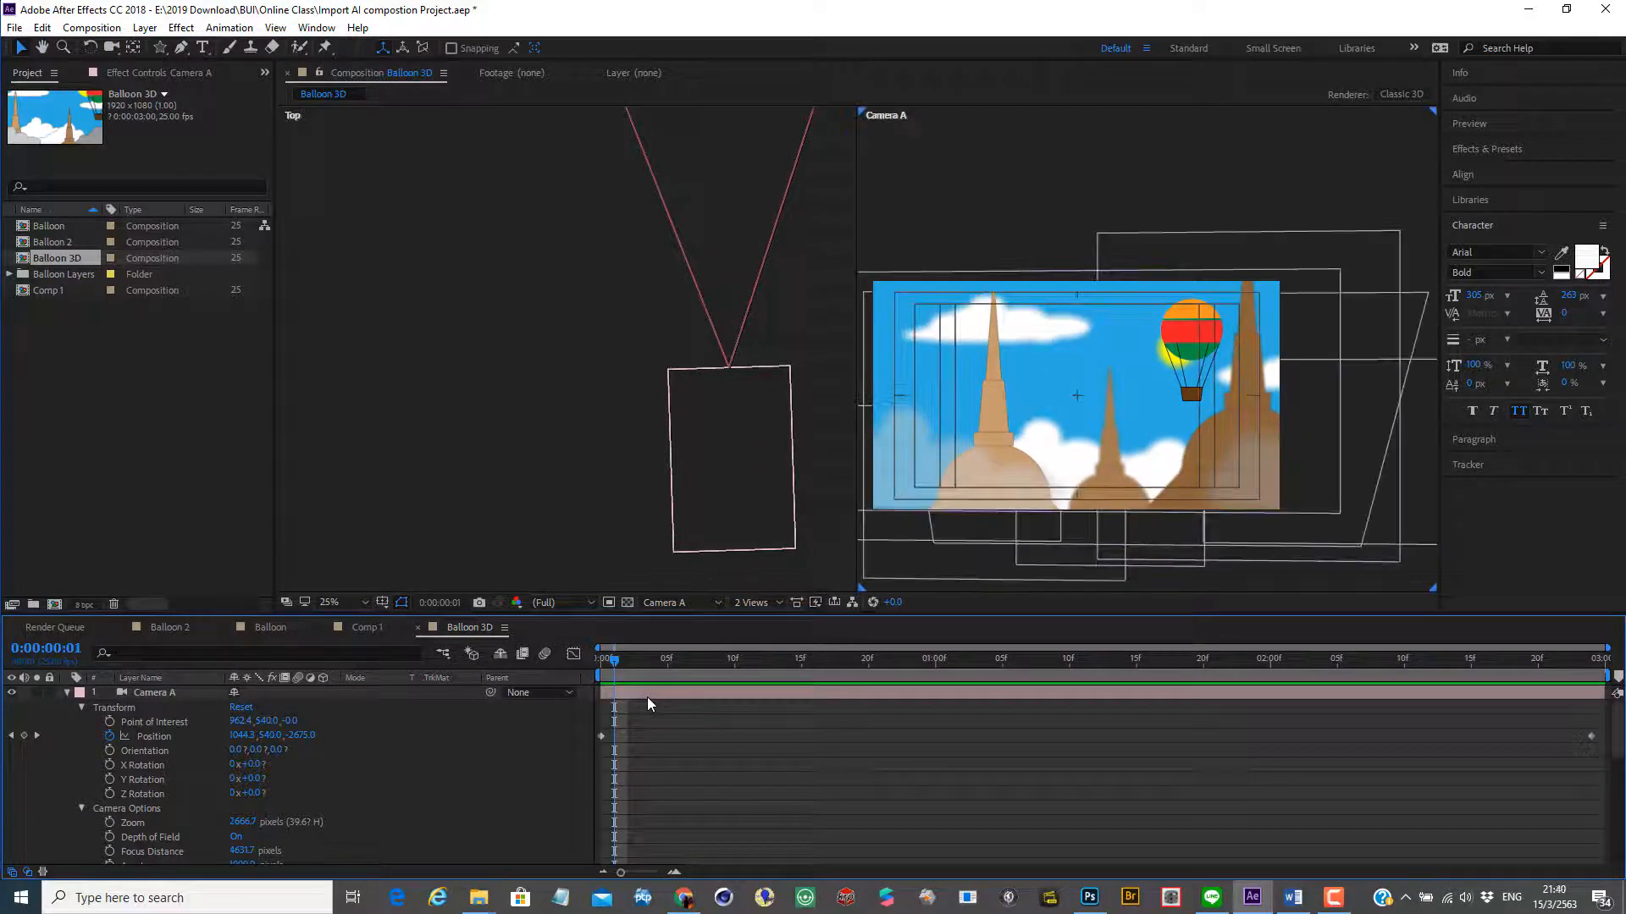
key("ctrl+s")
left_click(13, 30)
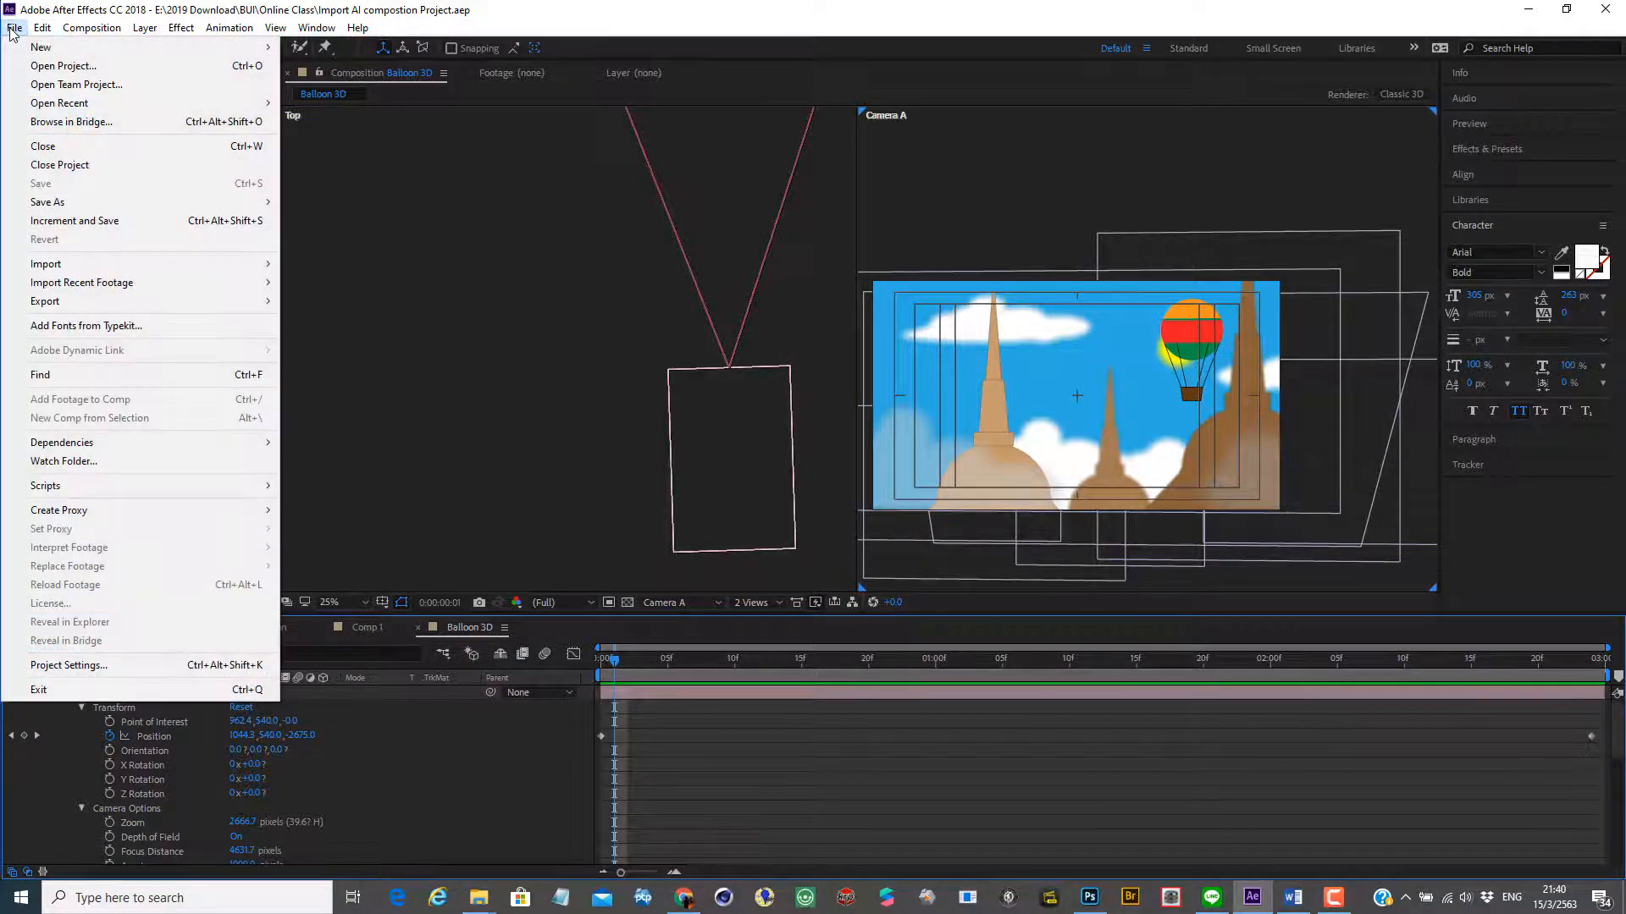
mouse_move(29, 303)
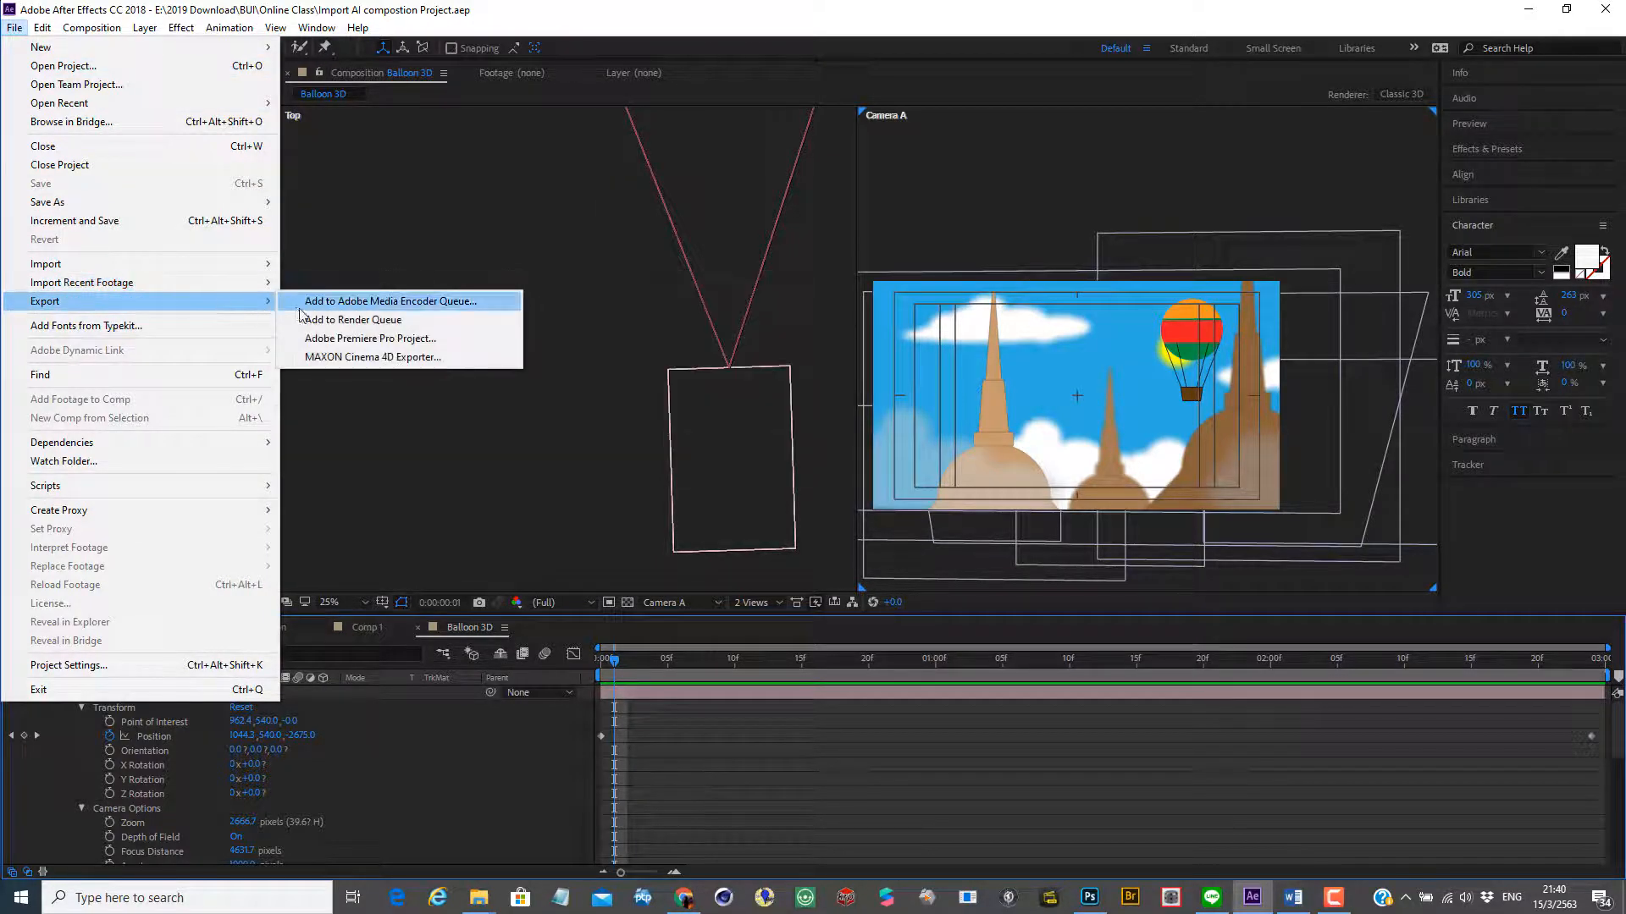
left_click(362, 321)
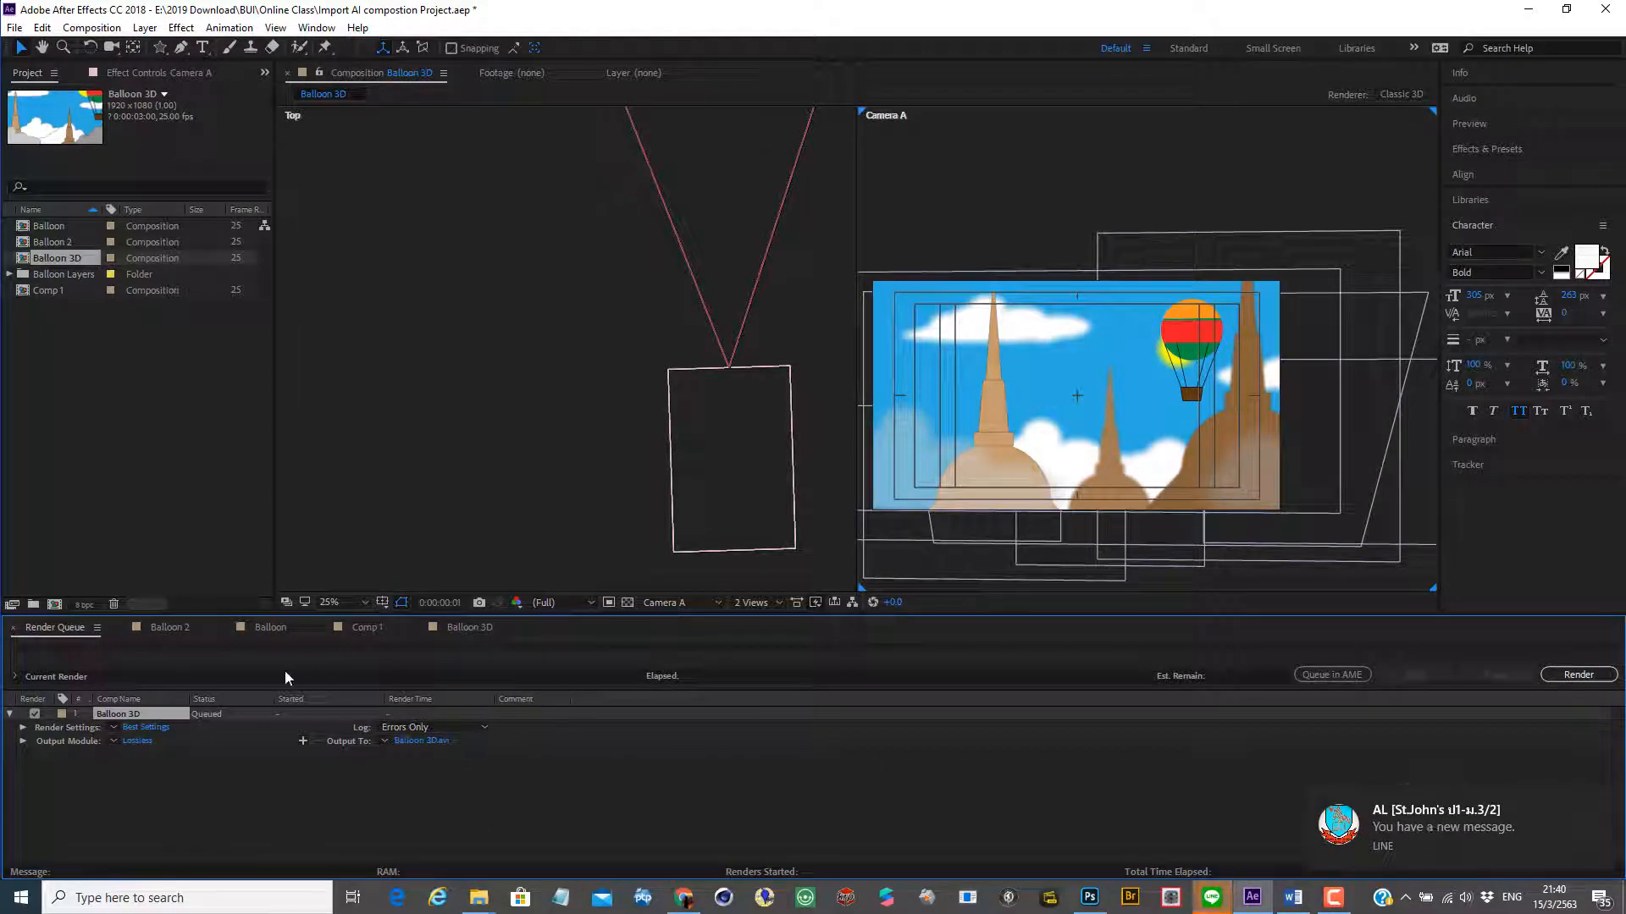
left_click(144, 741)
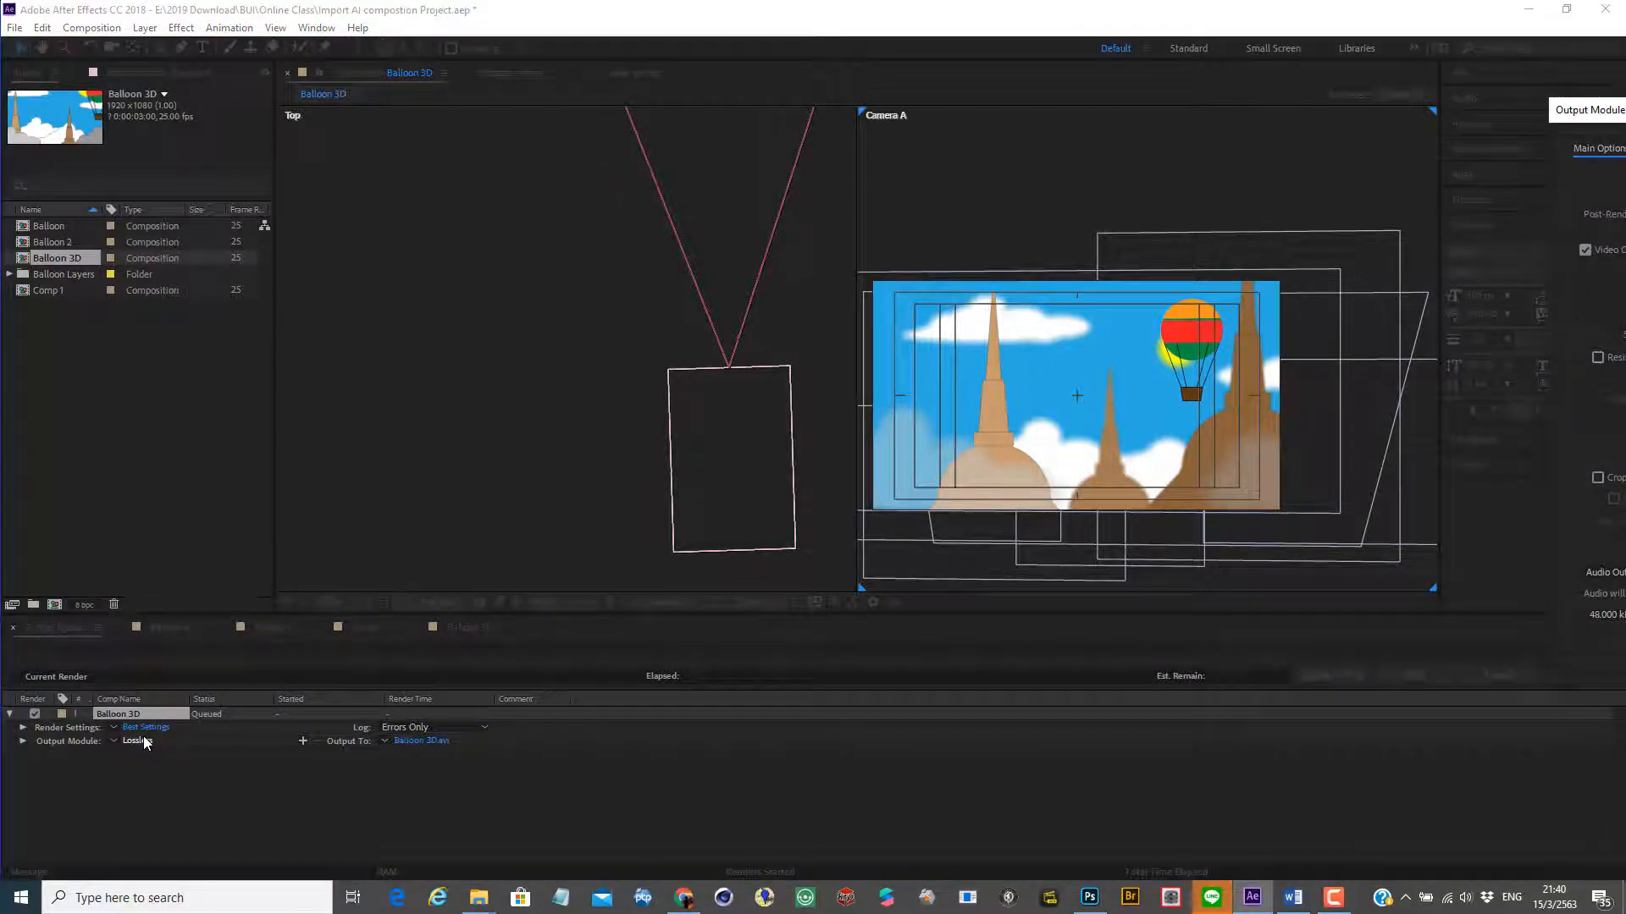
left_click_drag(1598, 117, 535, 170)
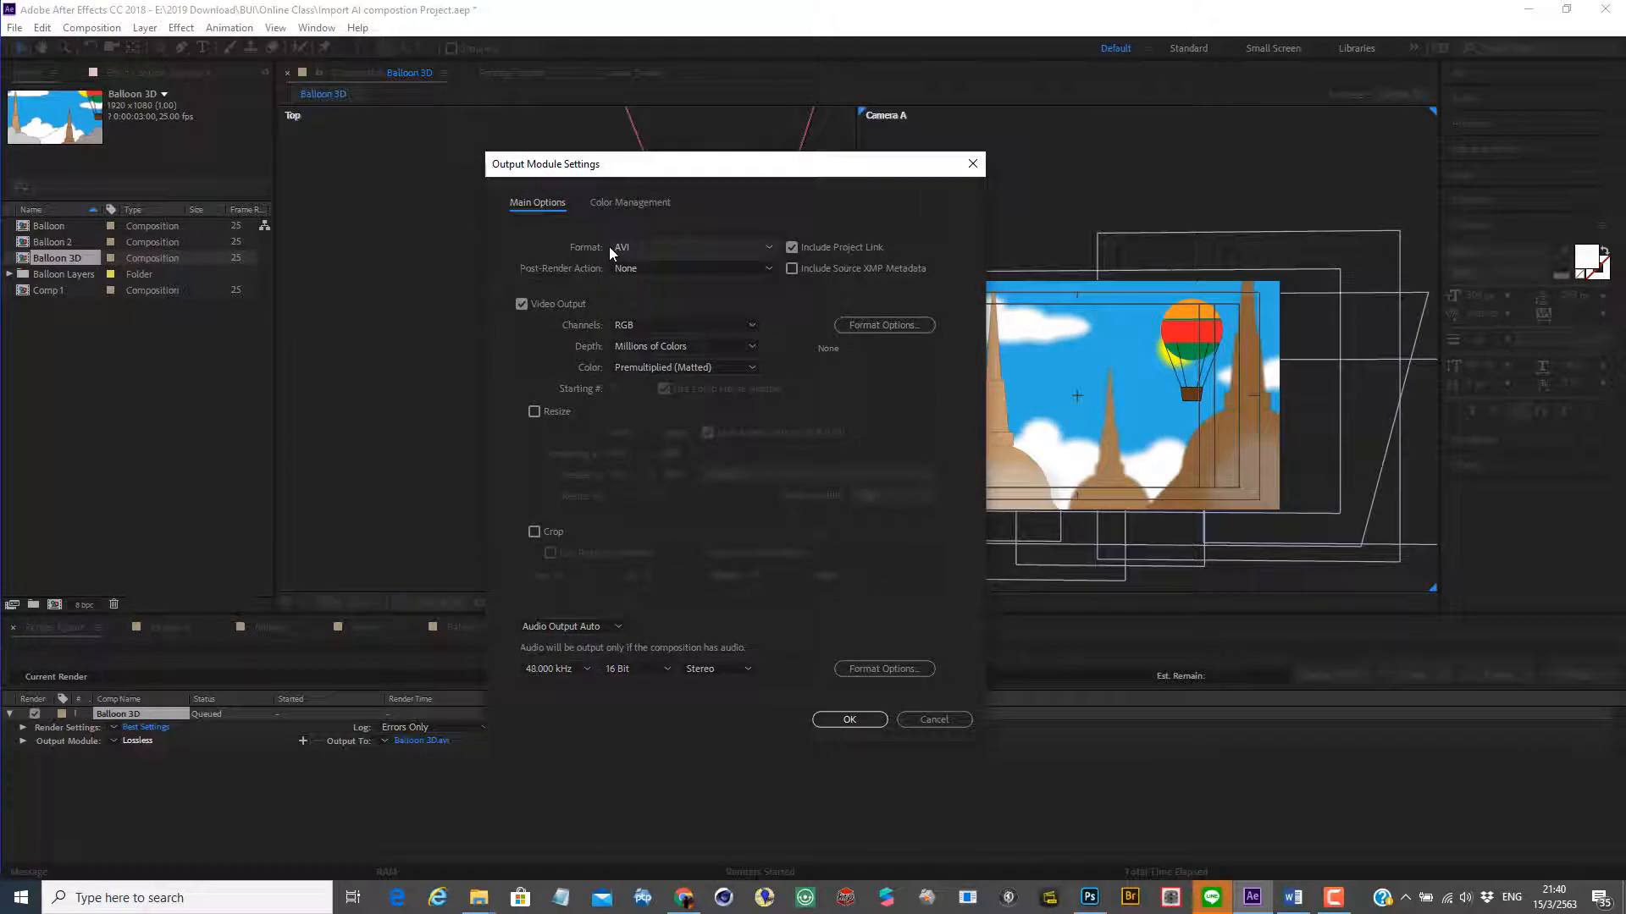
left_click(667, 247)
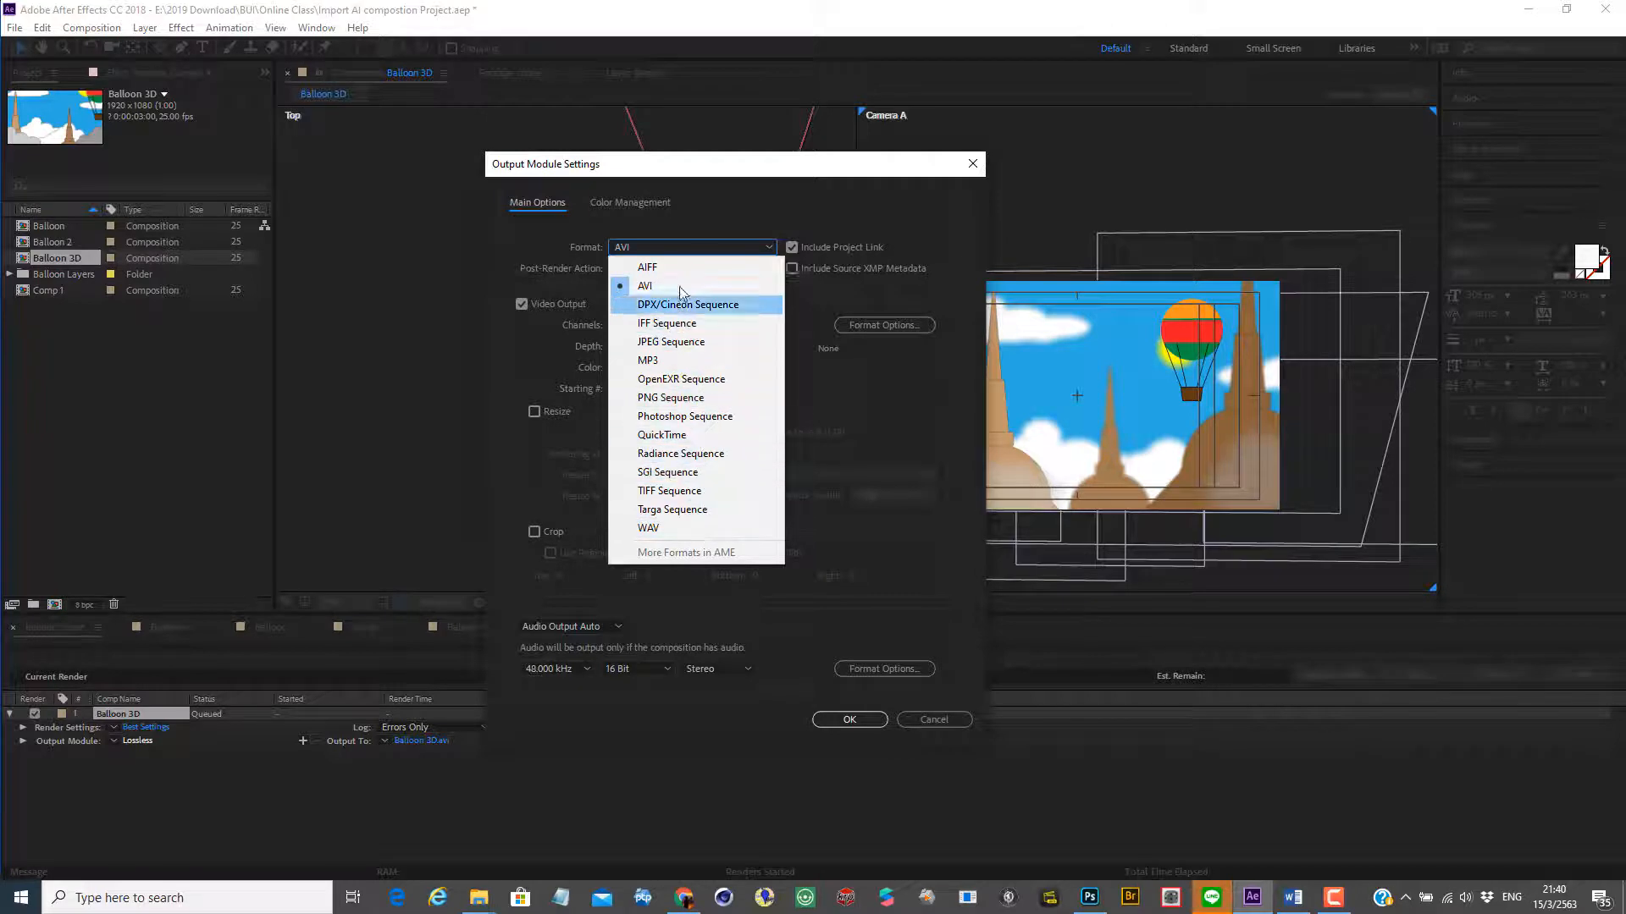
left_click(693, 435)
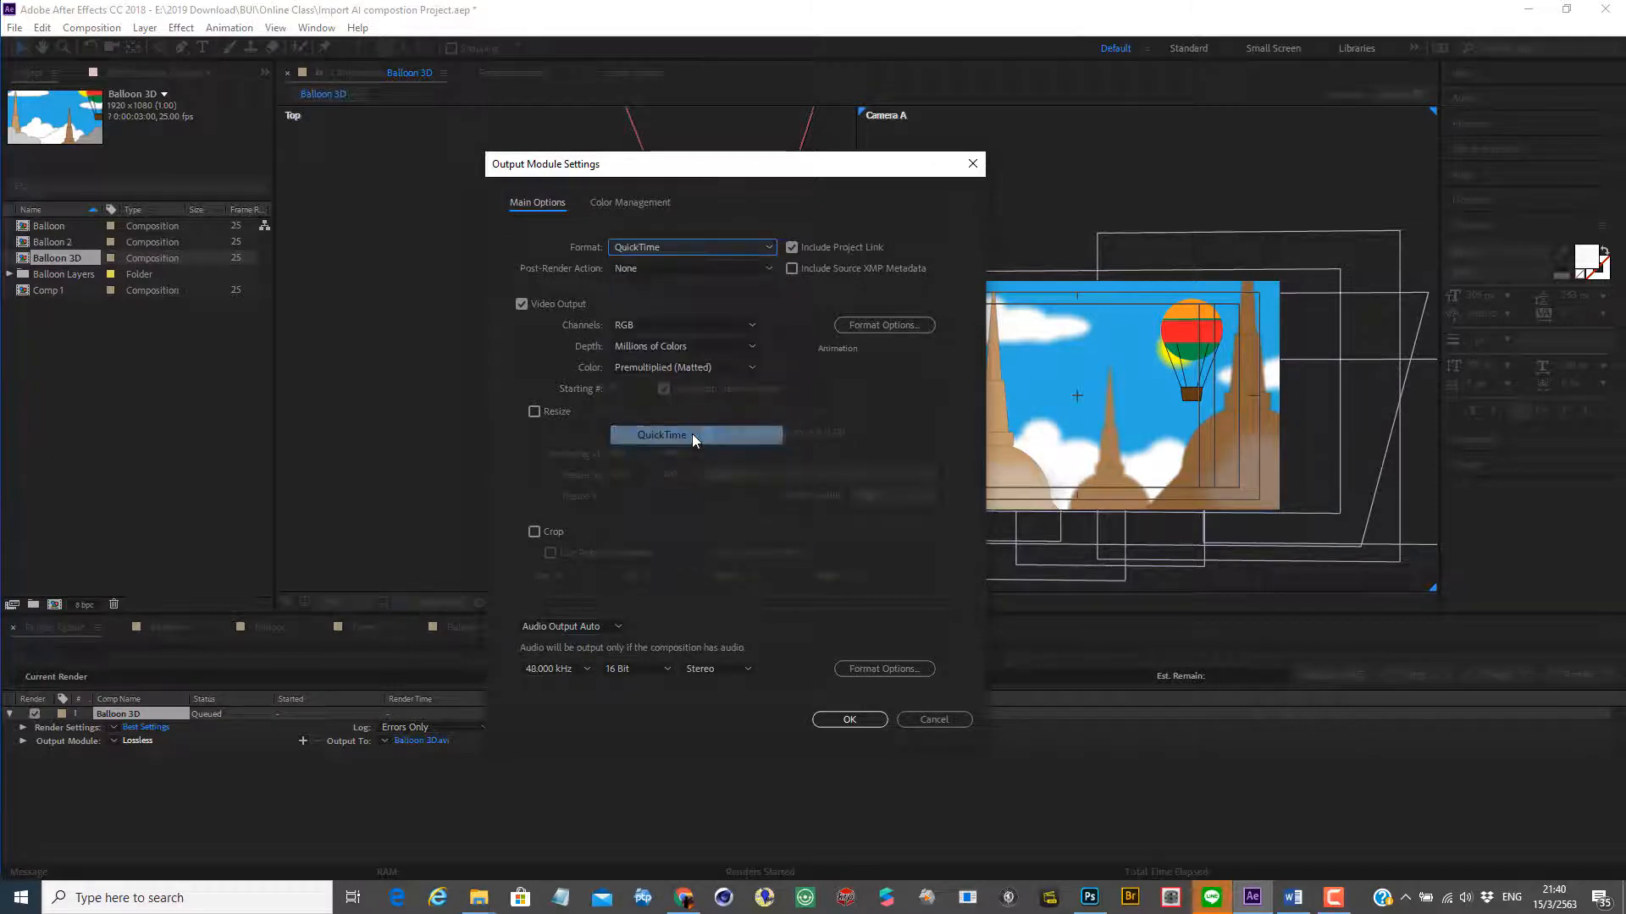
left_click(877, 329)
left_click(508, 199)
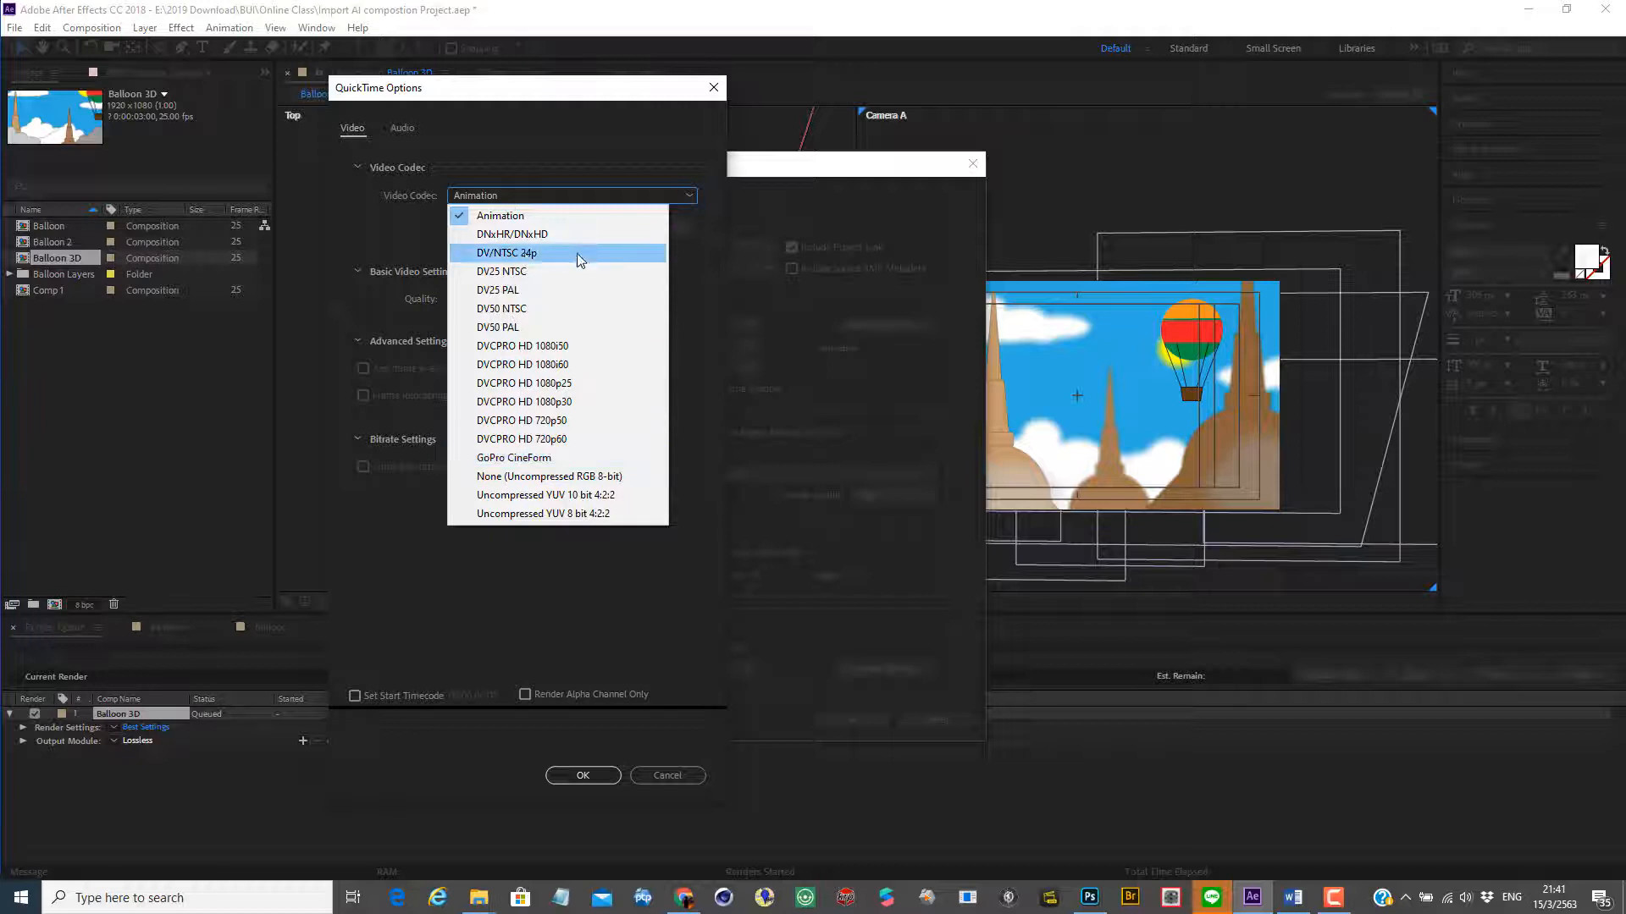
left_click(684, 248)
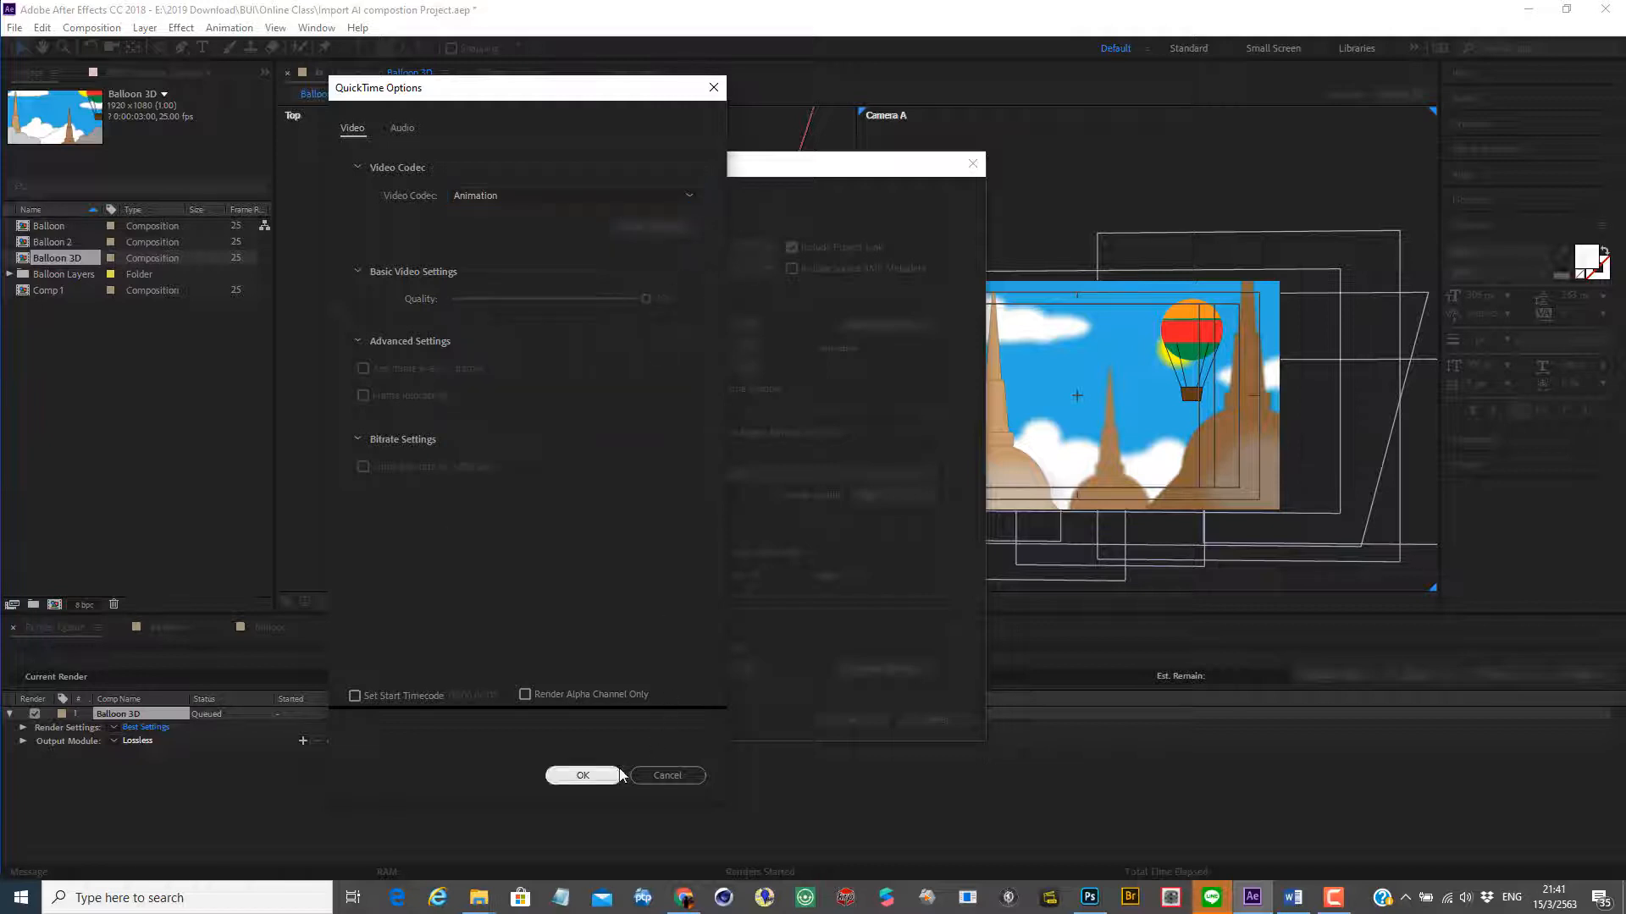
left_click(647, 775)
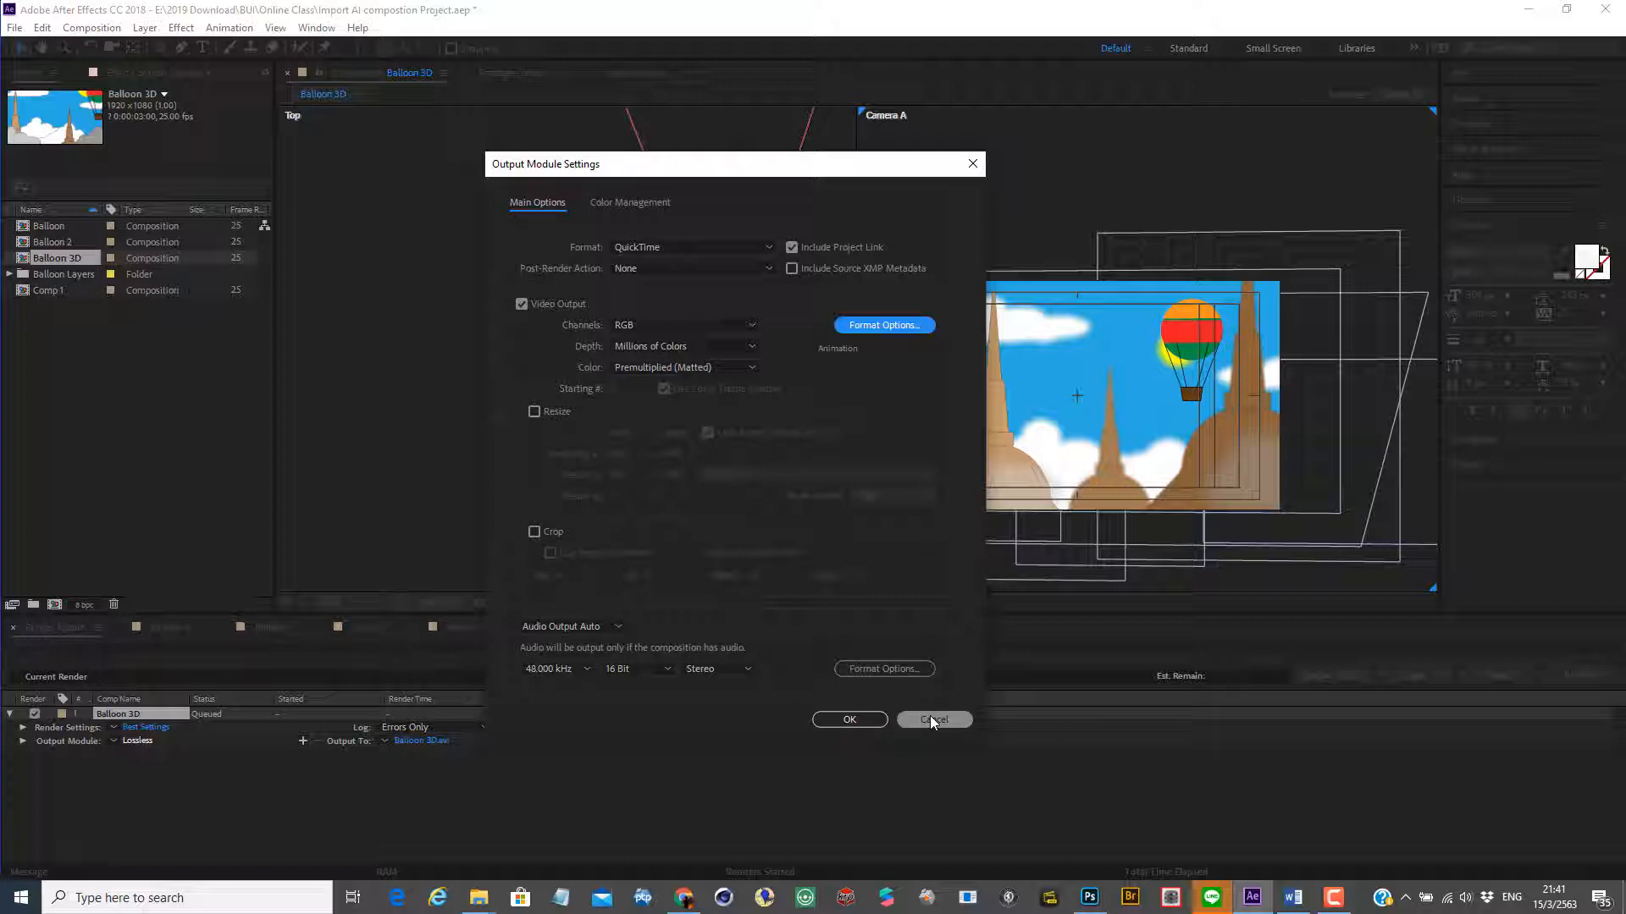
left_click(889, 325)
left_click(501, 197)
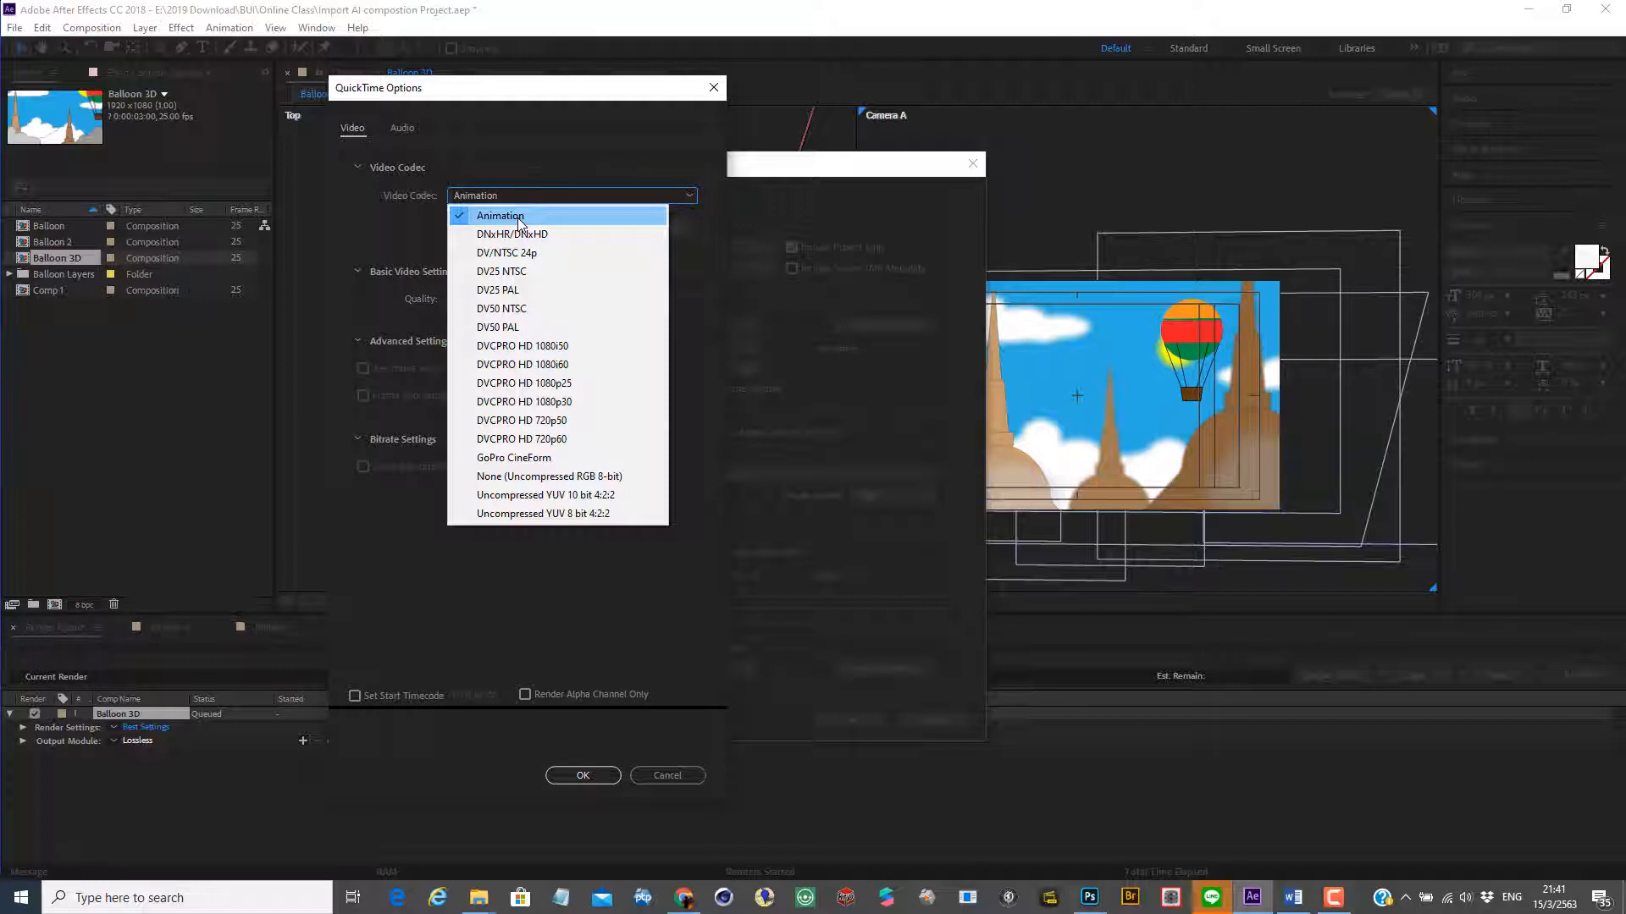
left_click(608, 775)
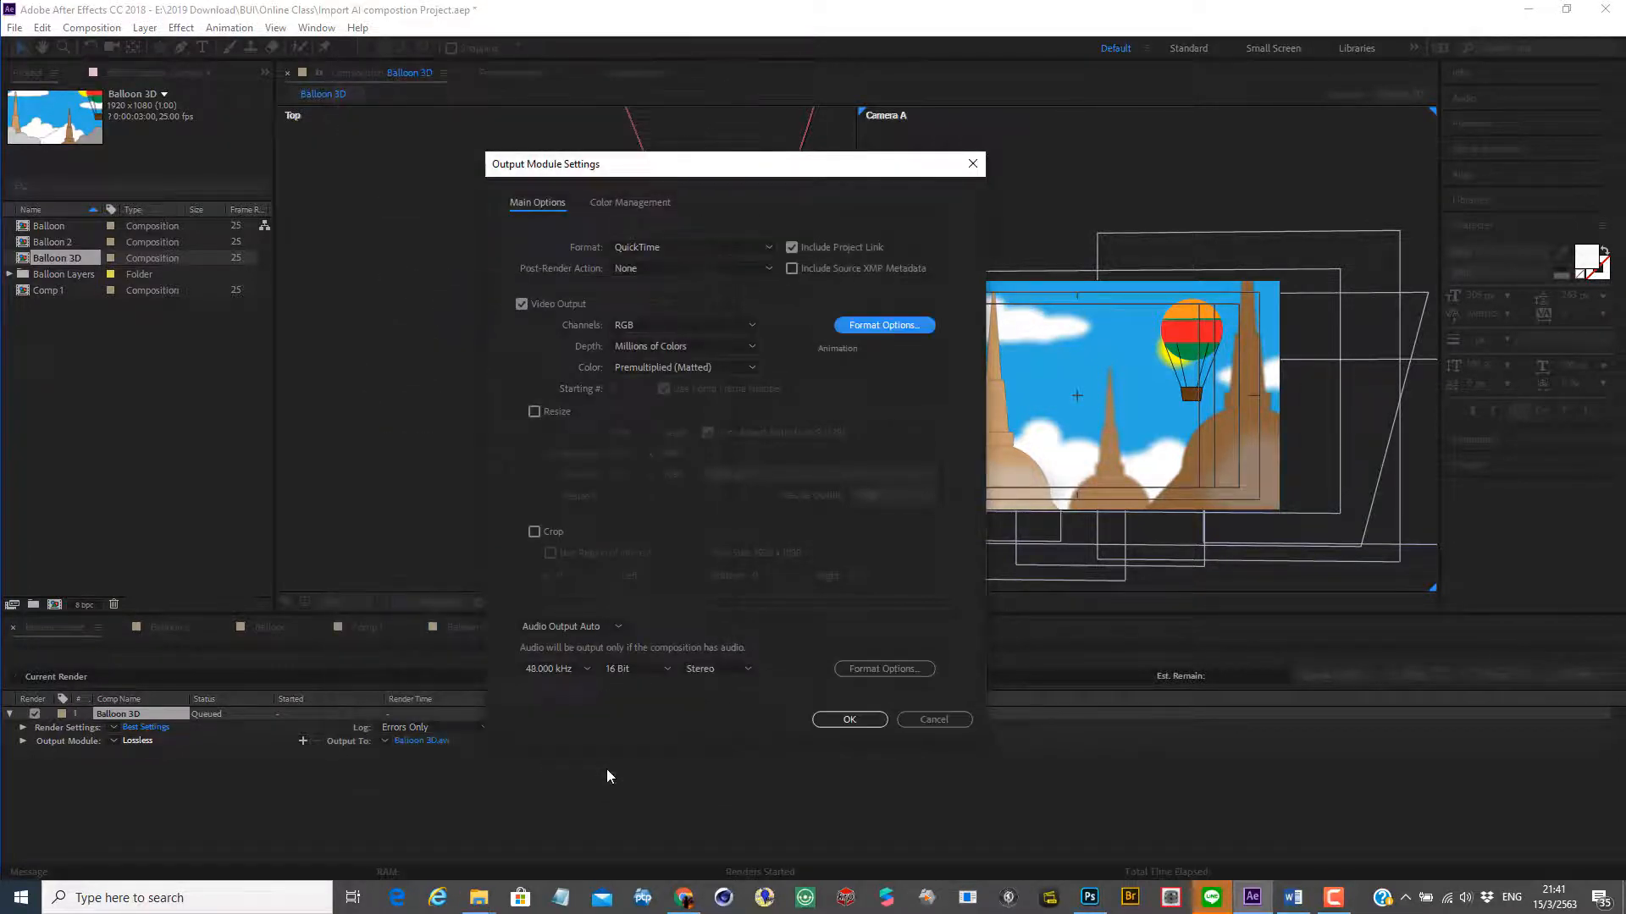
left_click(941, 715)
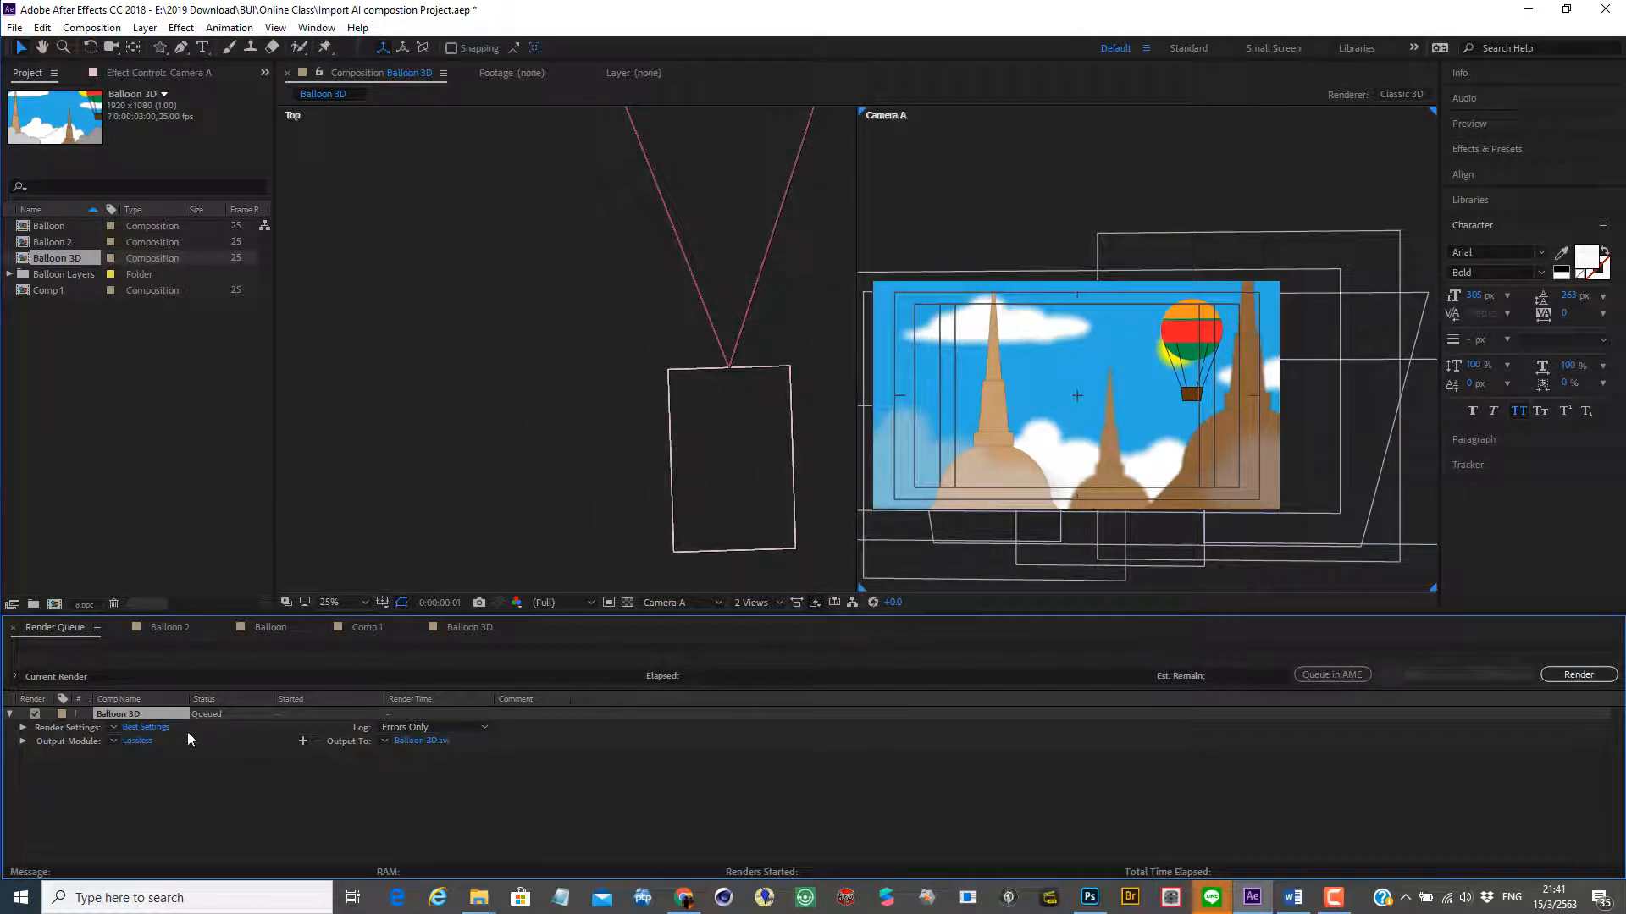
Export the Balloon 3D composition to the Adobe Media Encoder queue
left_click(17, 28)
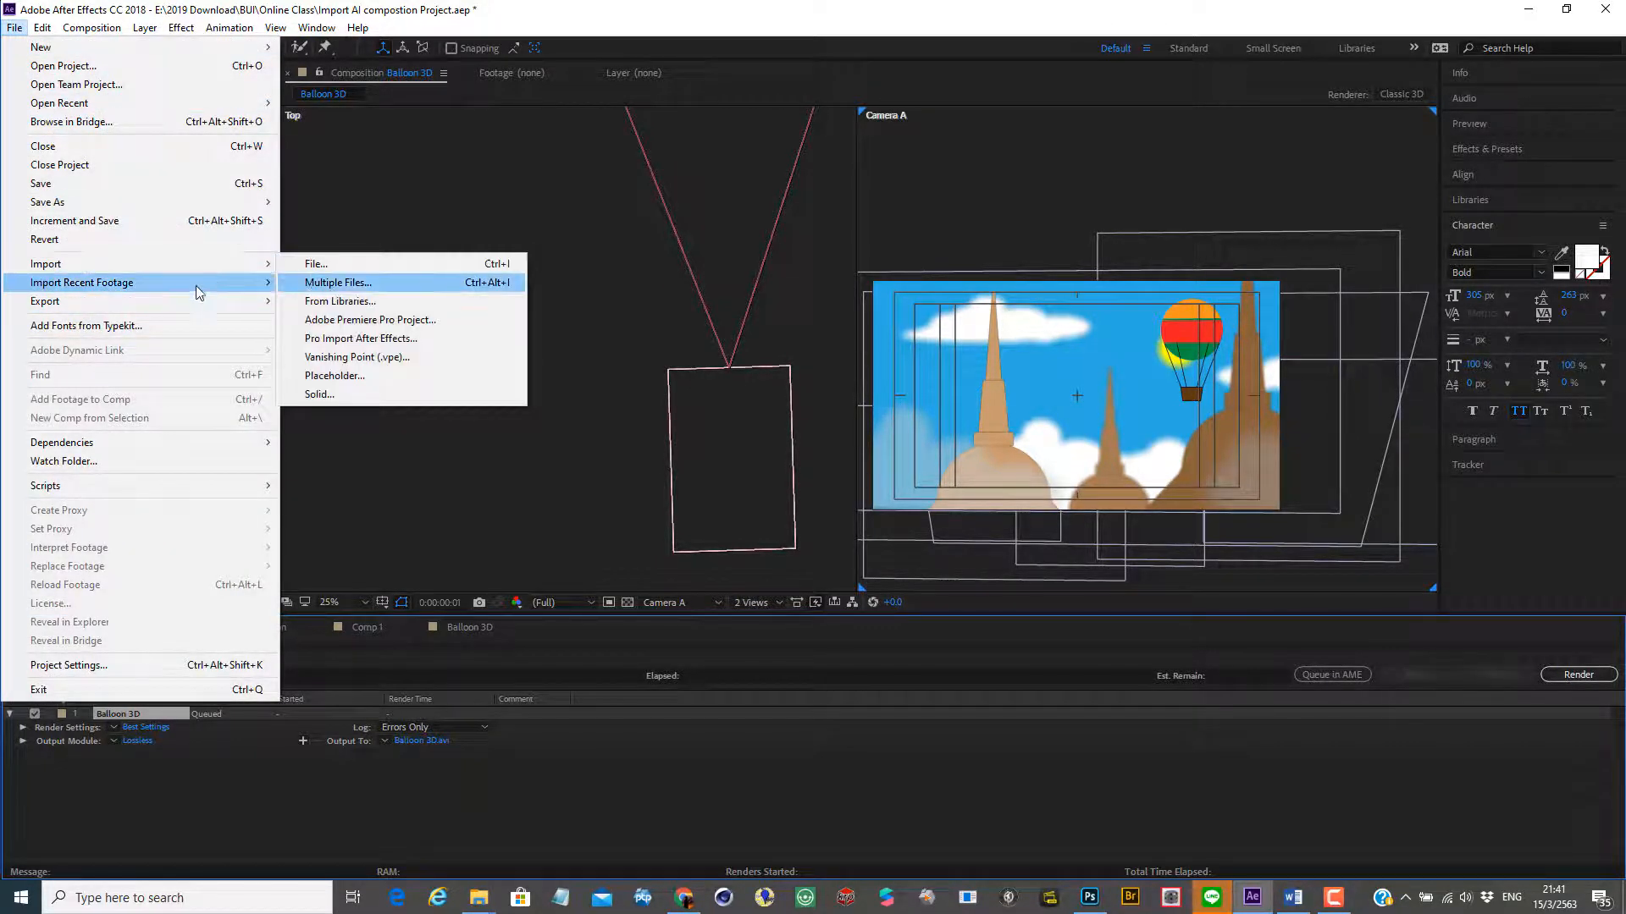
mouse_move(212, 301)
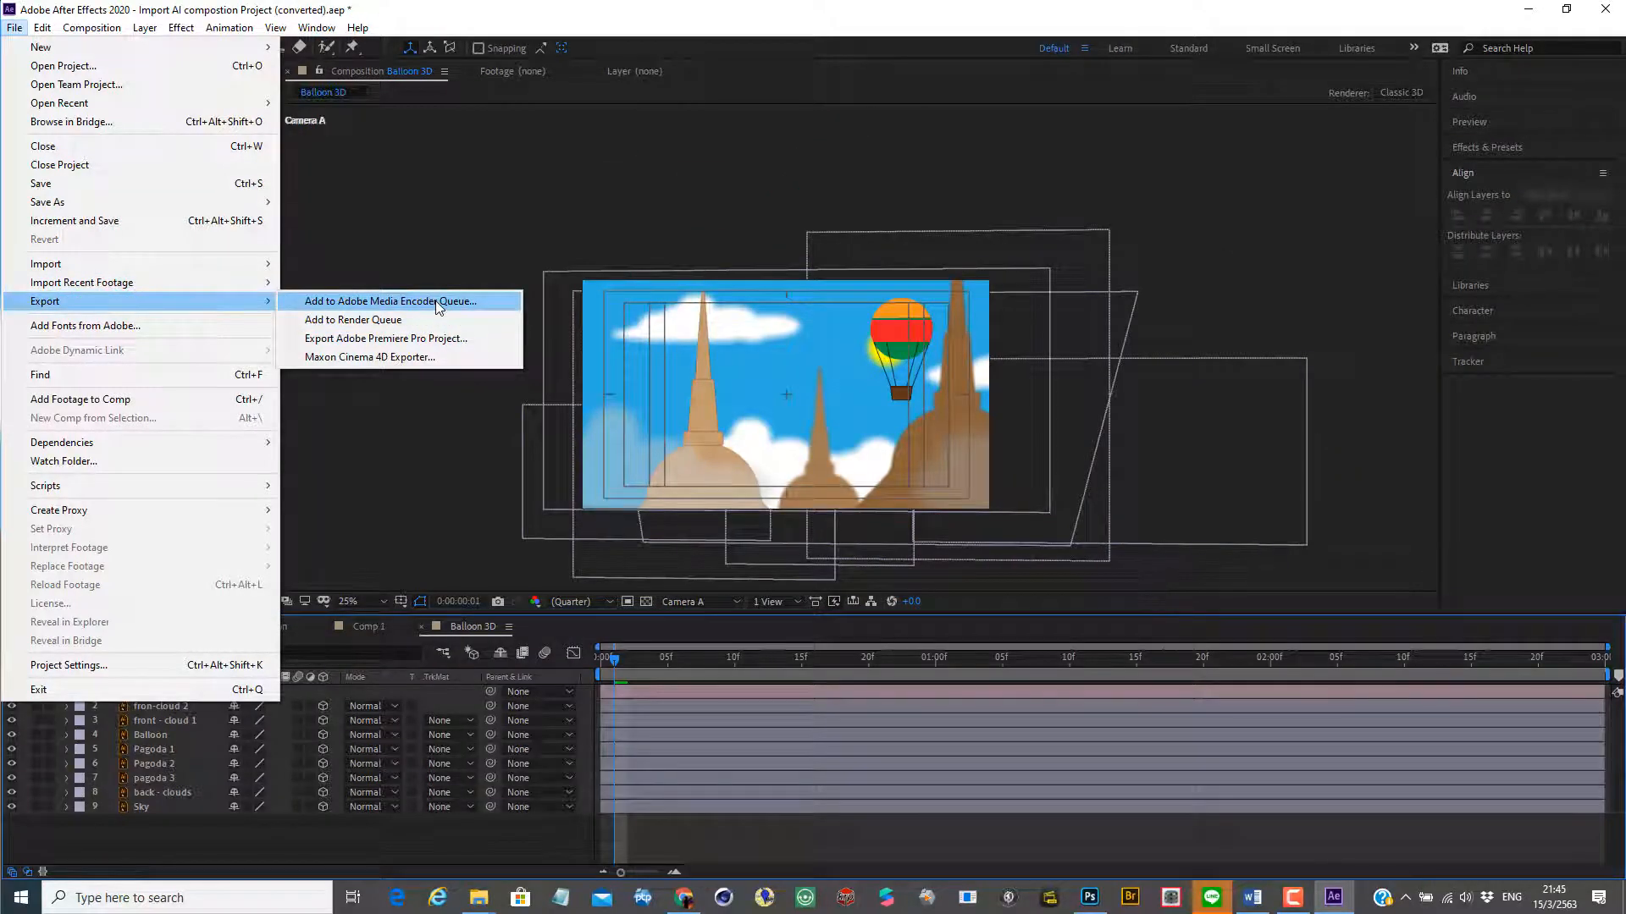
left_click(438, 303)
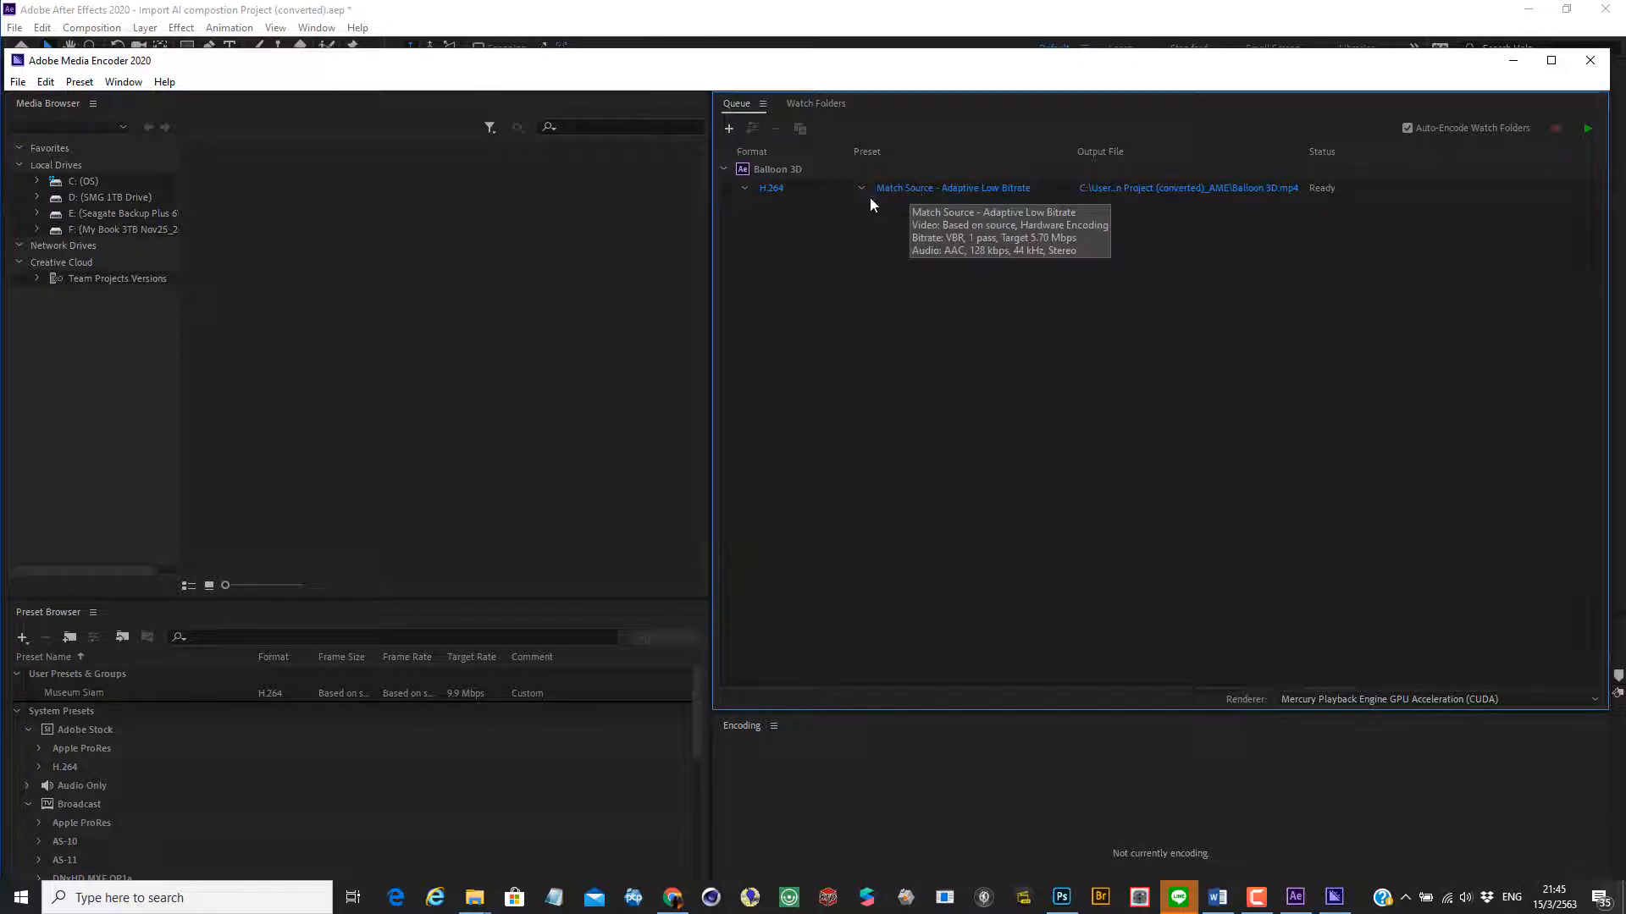
In the export settings of the queued Balloon 3D item, select the H.264 format and the Match Source - High bitrate preset
left_click(933, 190)
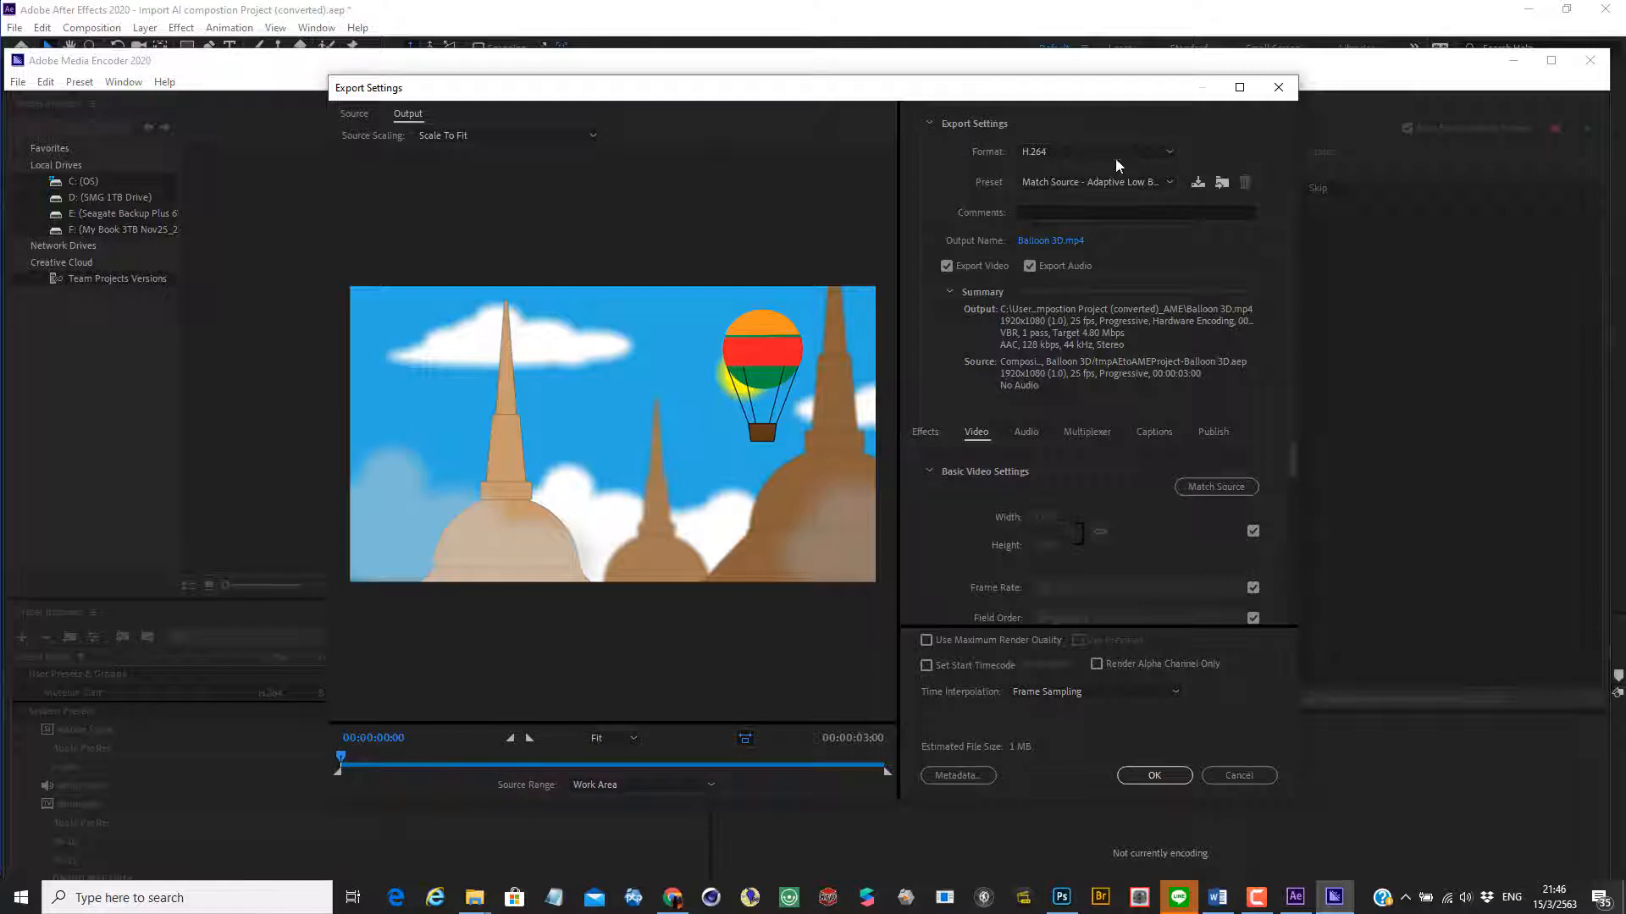
left_click(1169, 152)
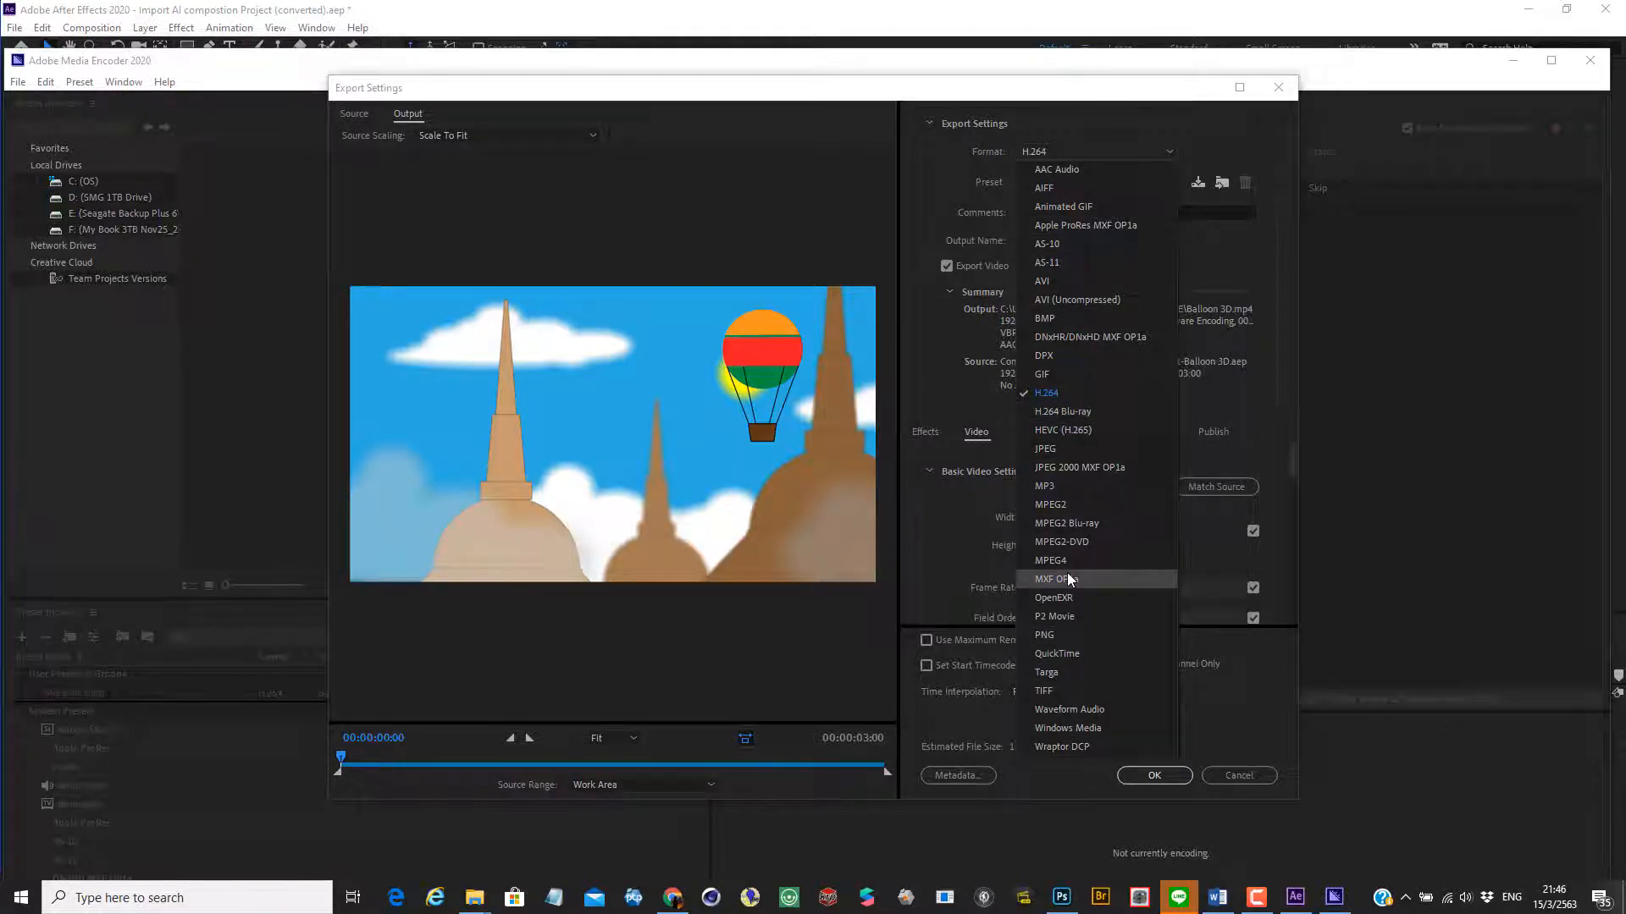
left_click(1049, 395)
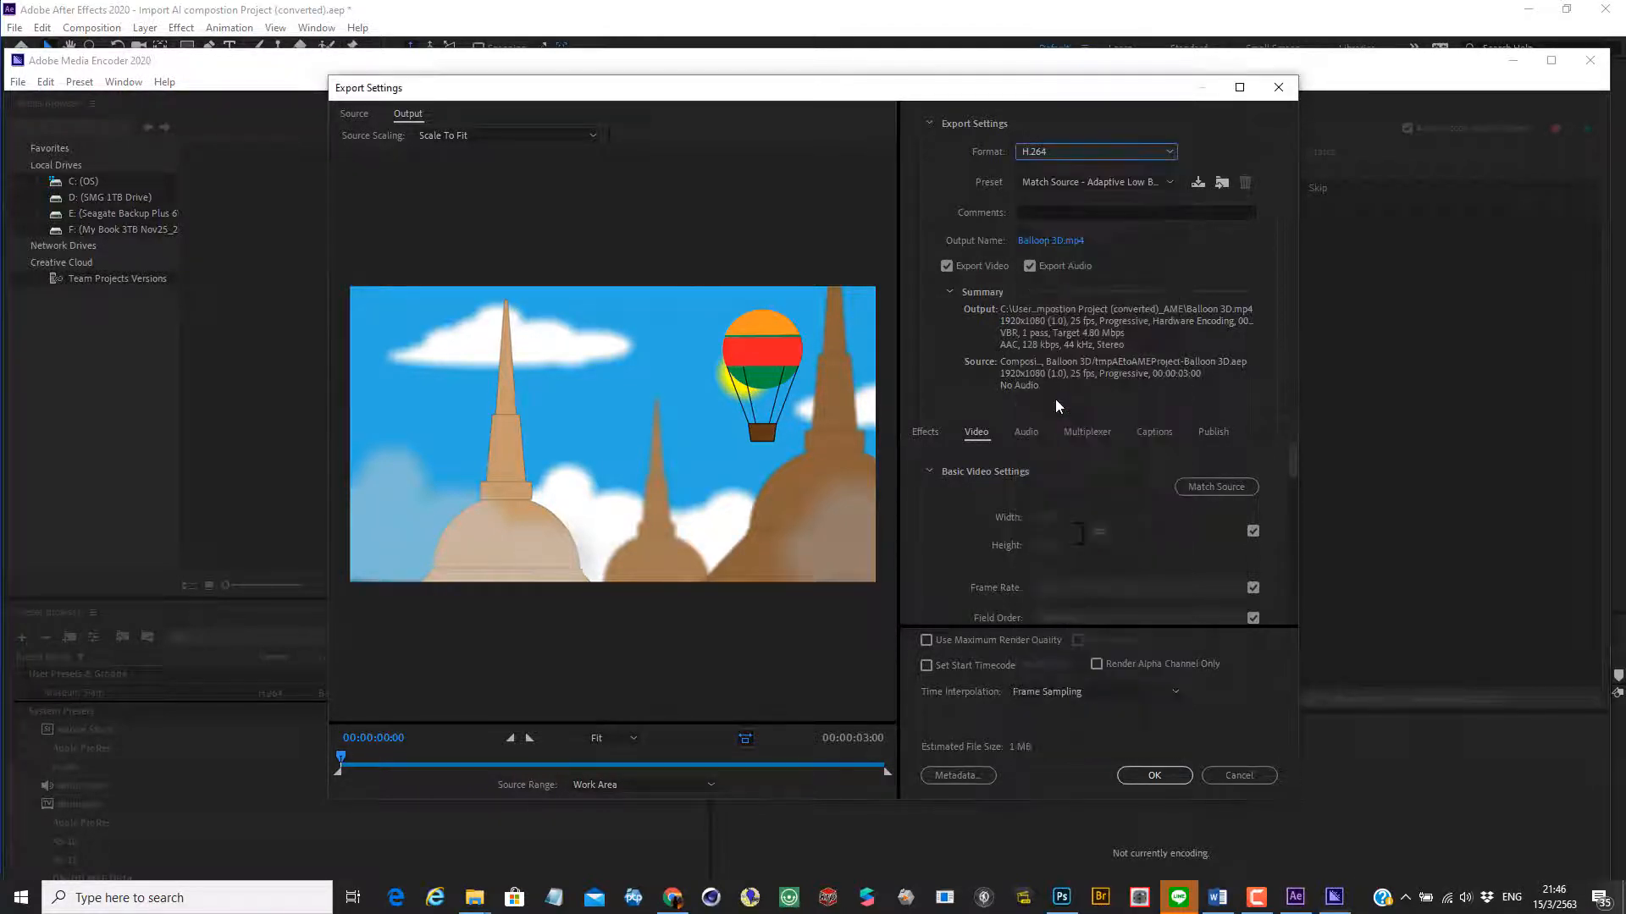
left_click(1160, 186)
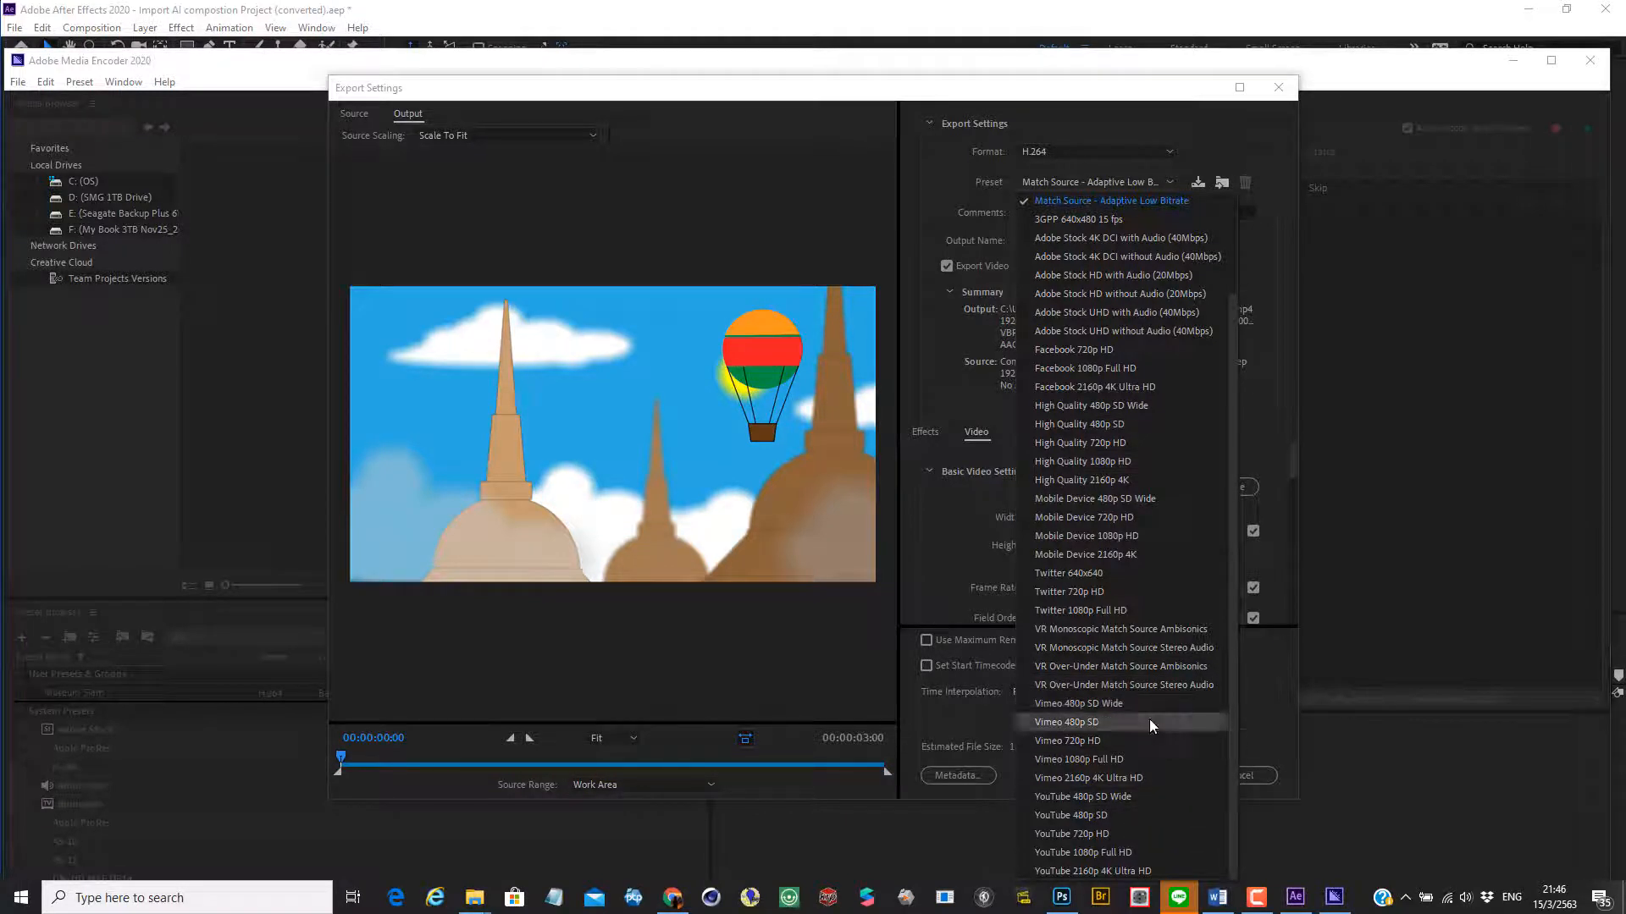
left_click_drag(1237, 391, 1236, 312)
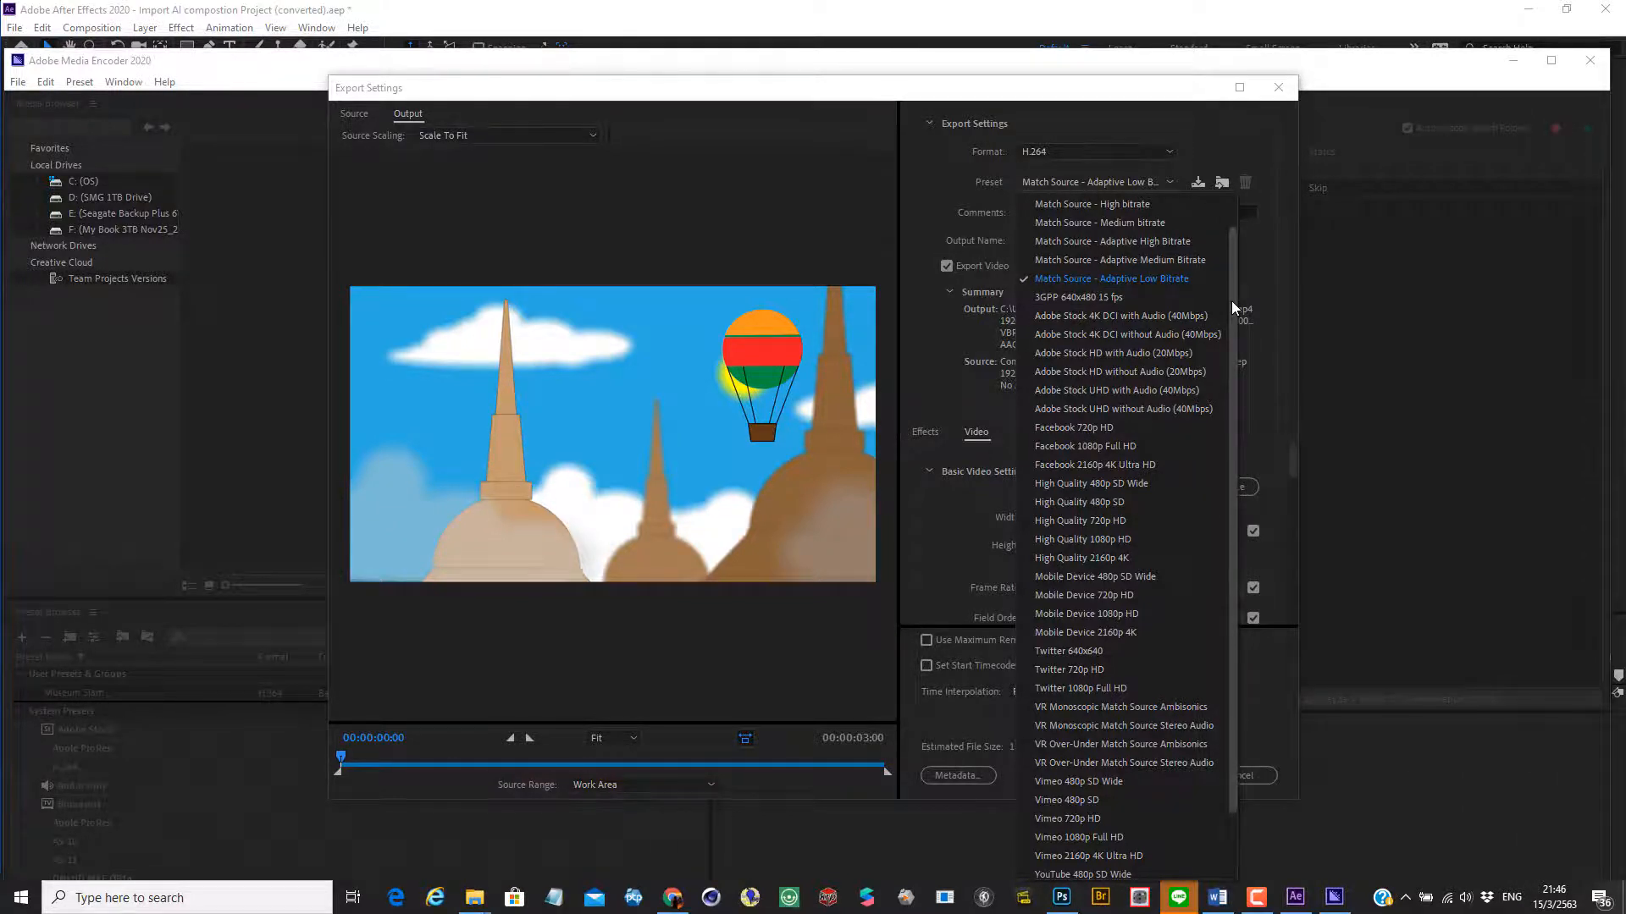
left_click(1279, 303)
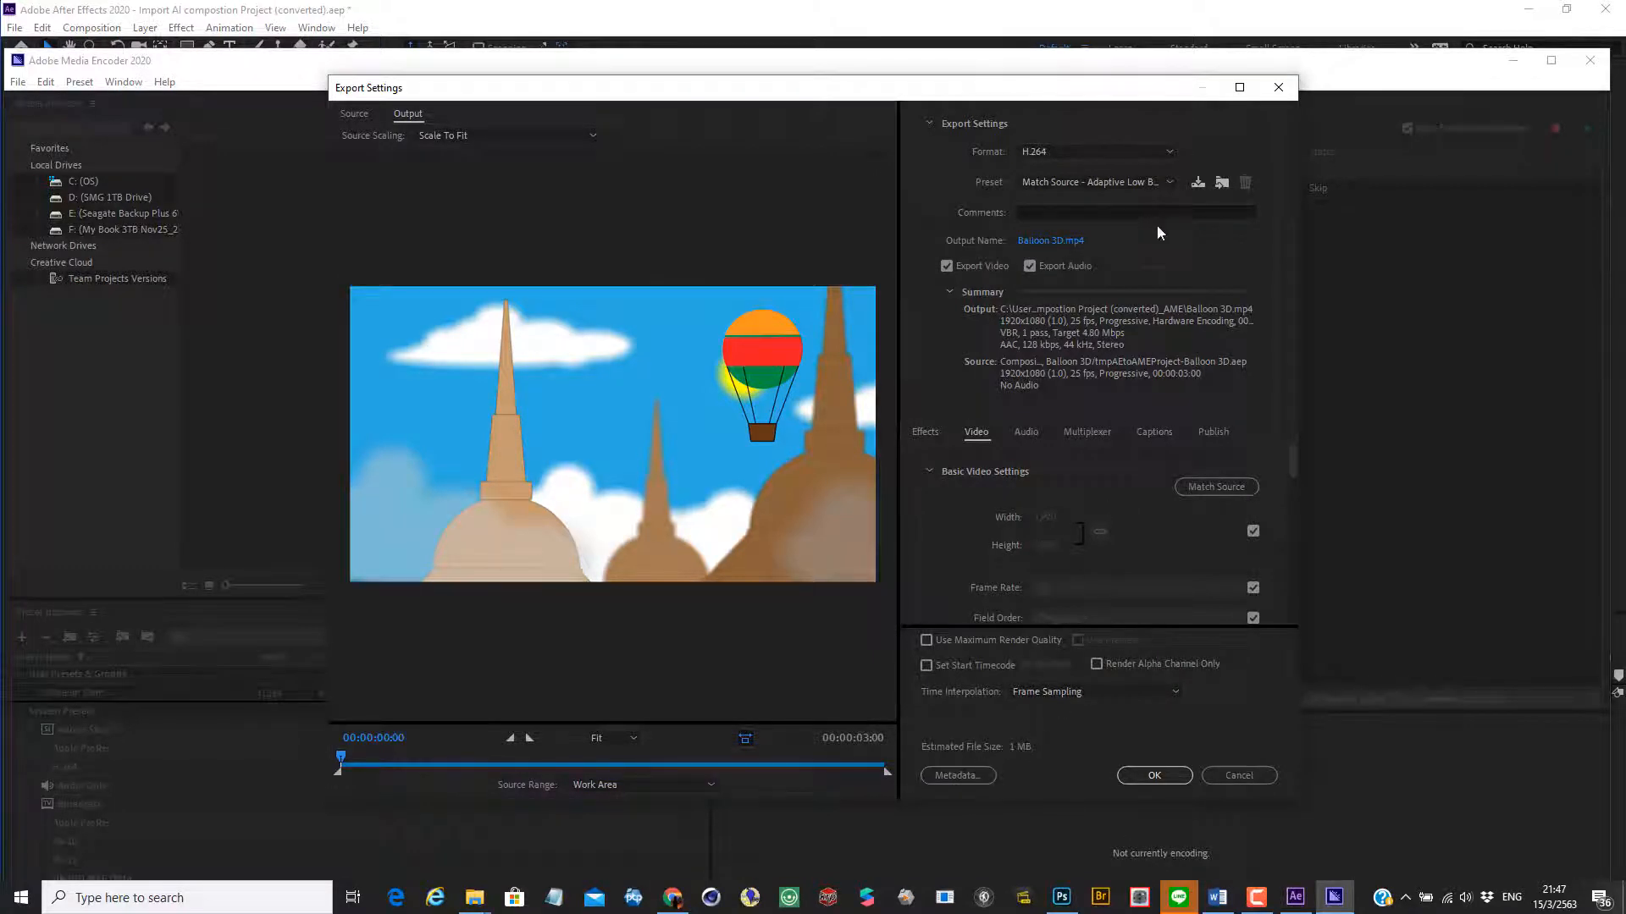
left_click(1157, 188)
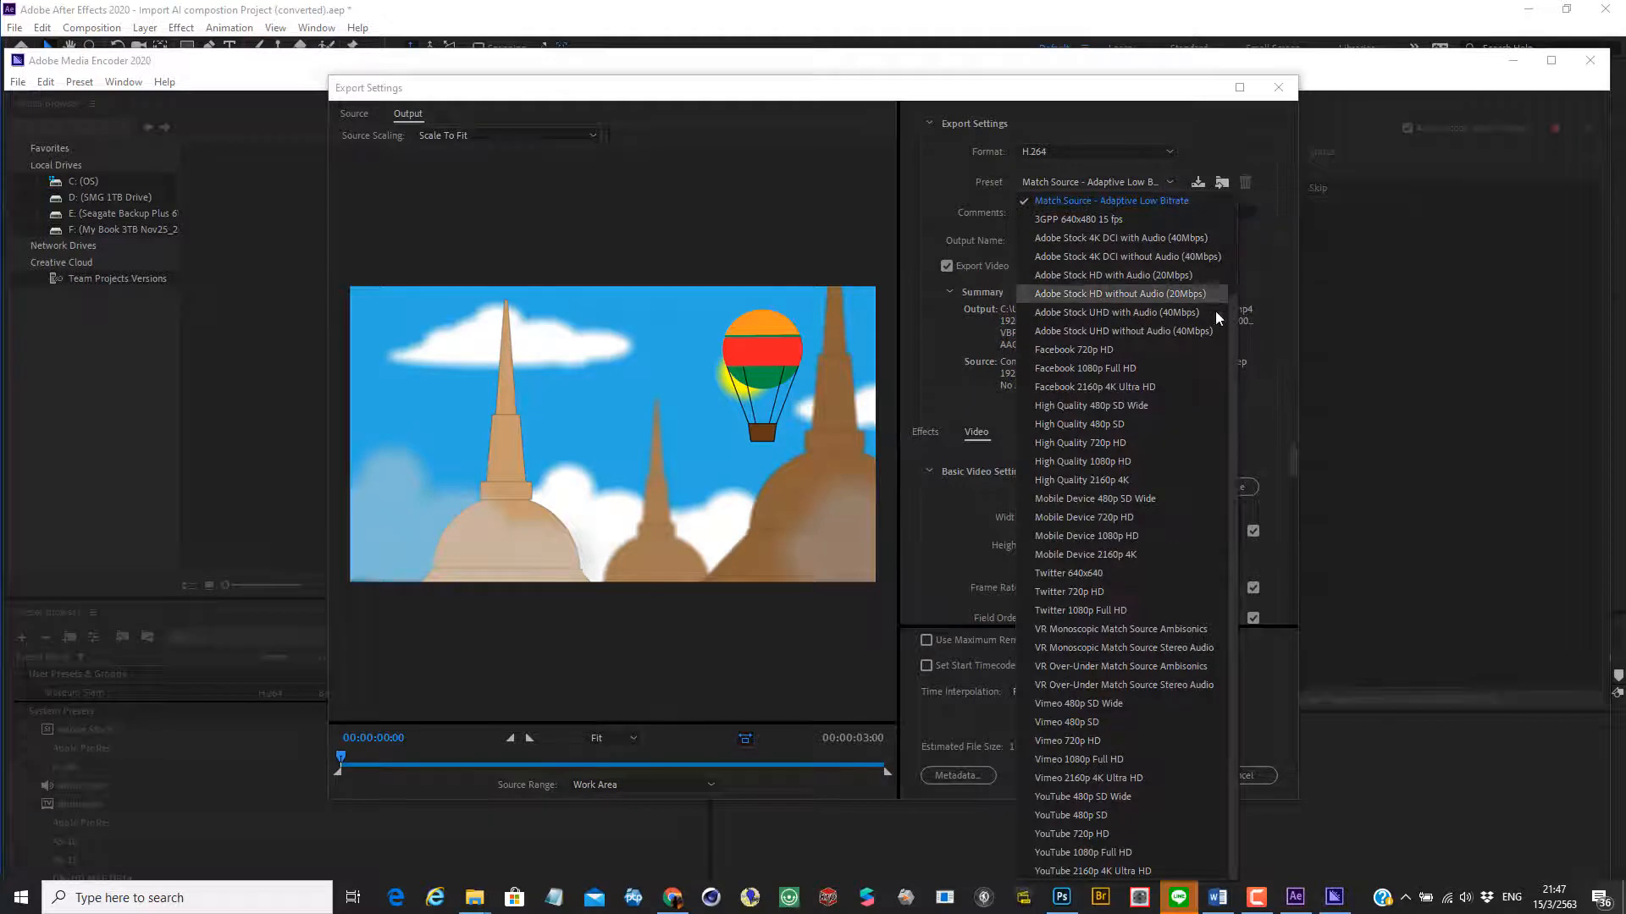
scroll(1232, 330, "up", 3)
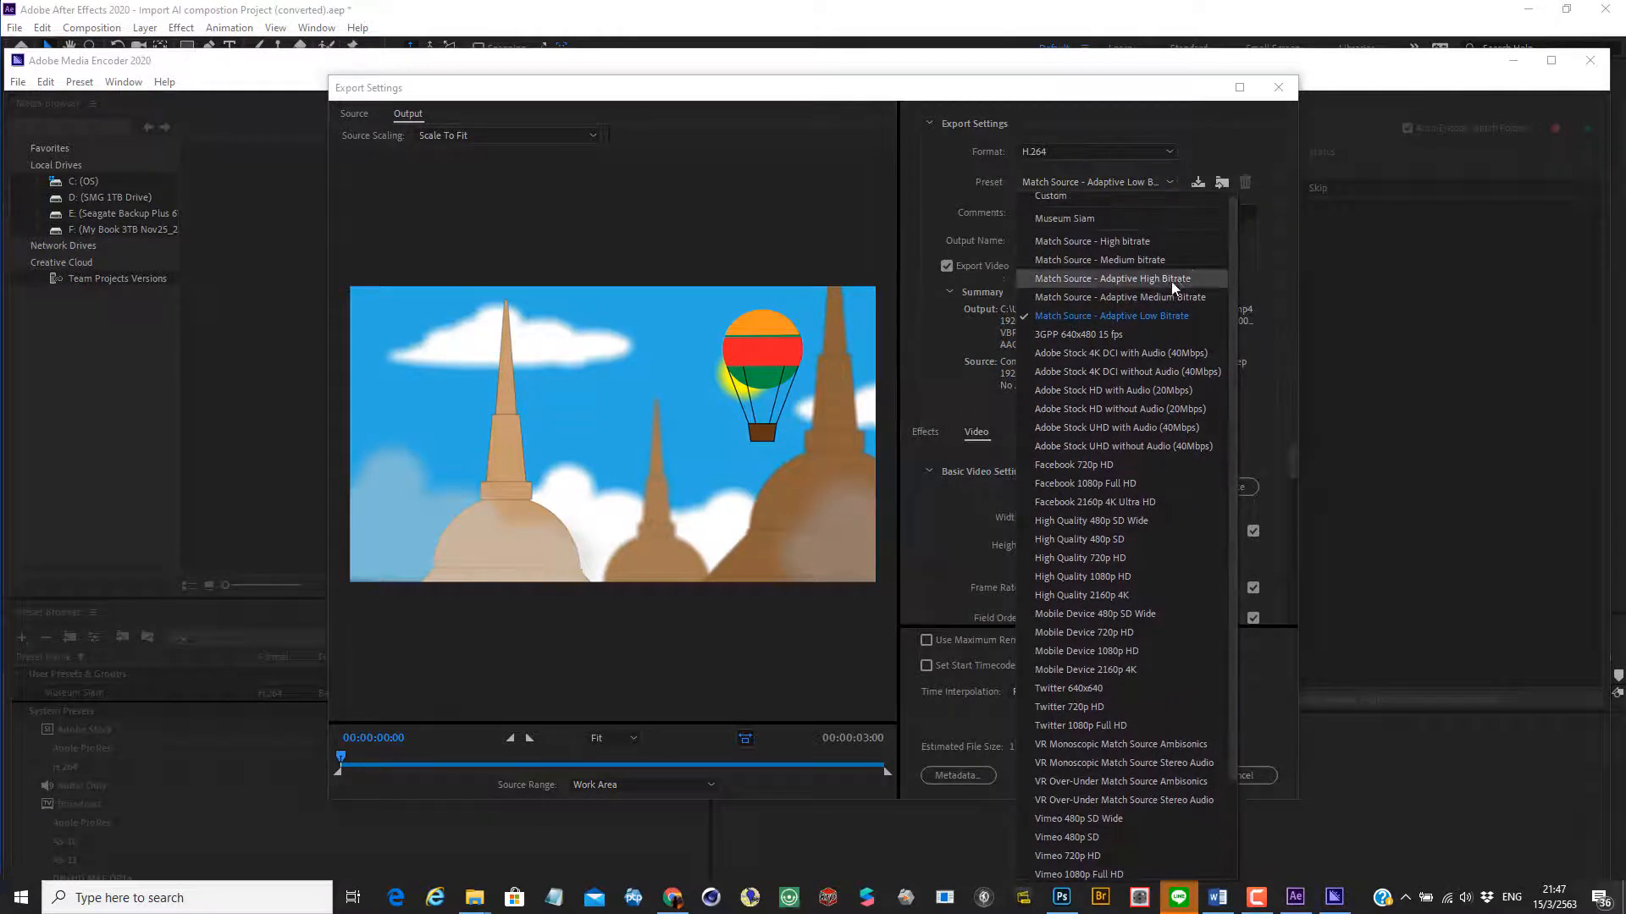
left_click(1147, 243)
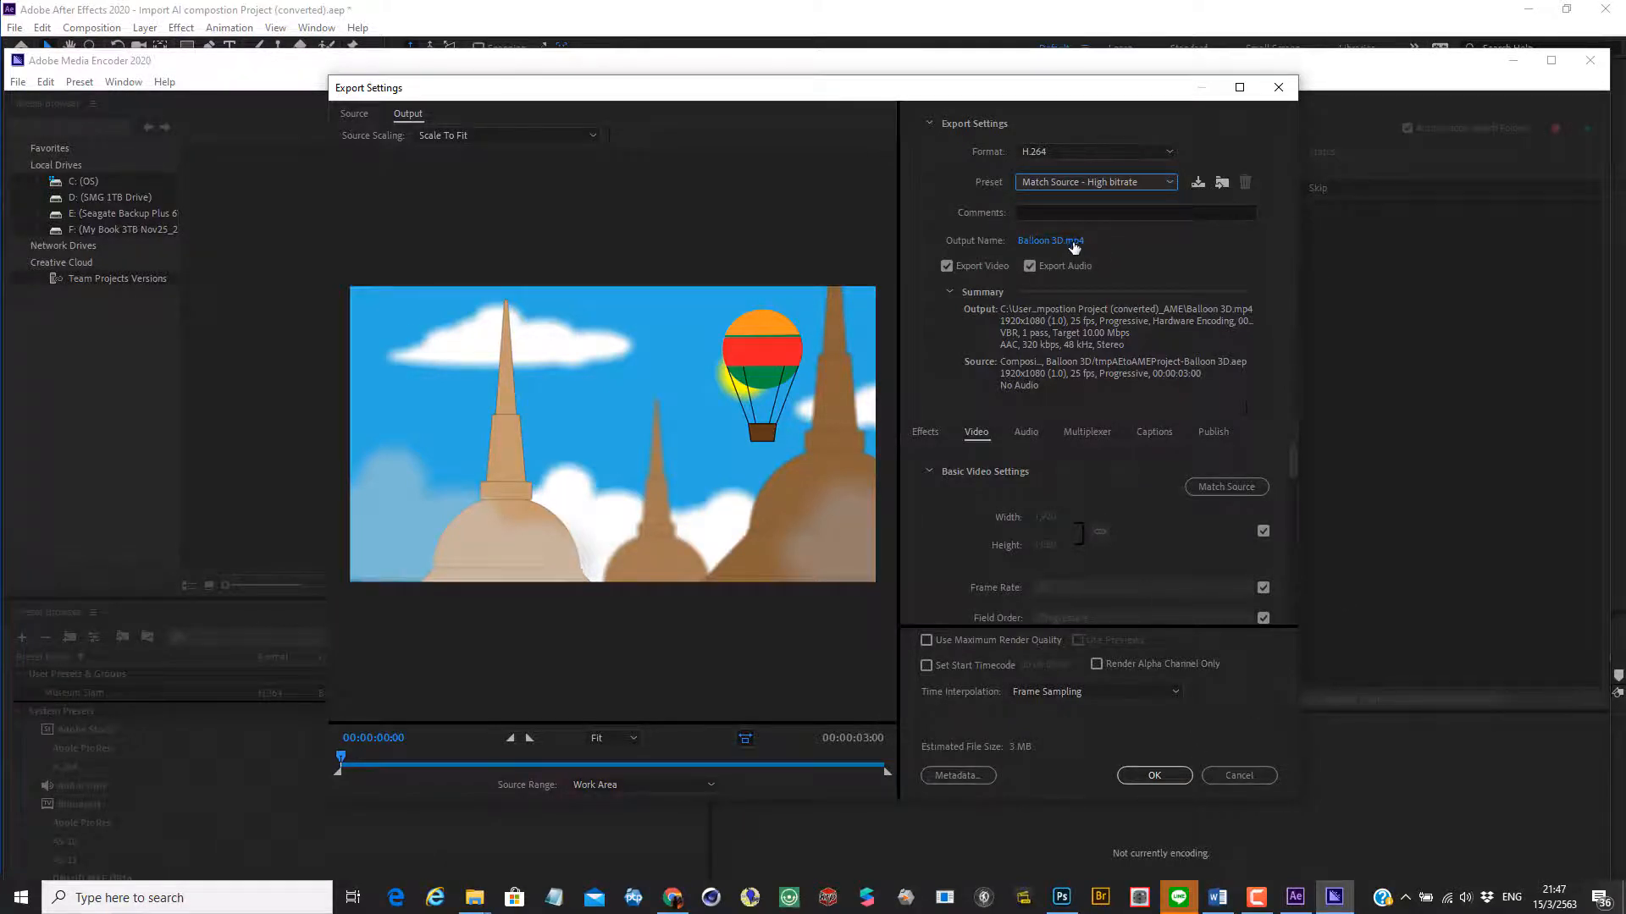
Set the output file to Balloon 3D.mp4 in the folder E:\2019 Download\BUI\Online Class
left_click(1075, 242)
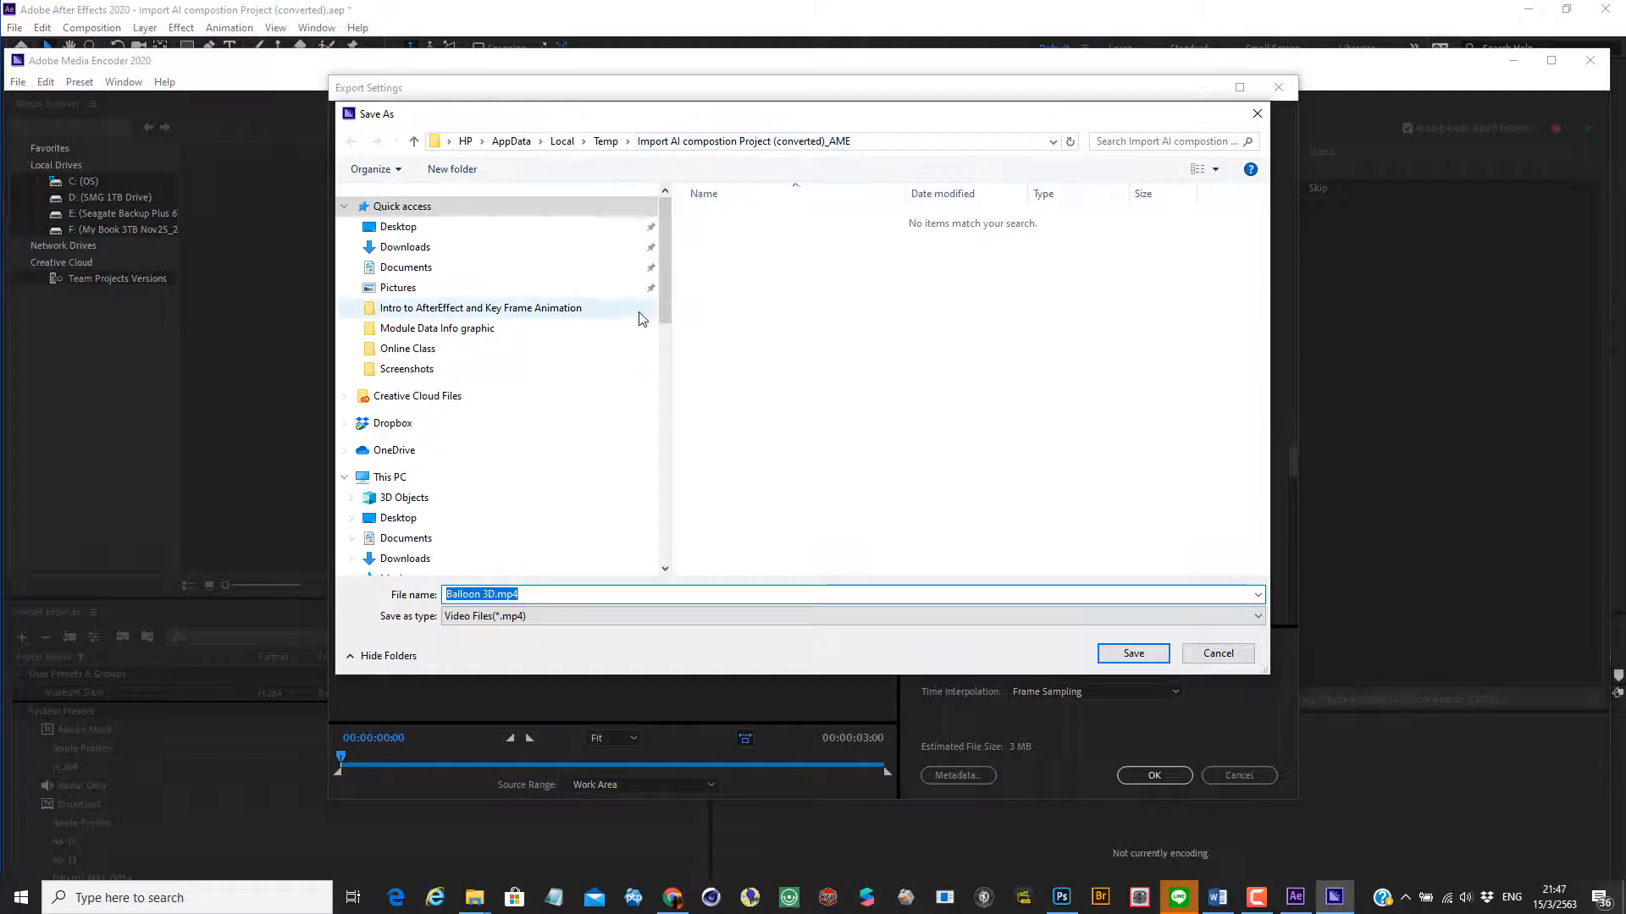
left_click_drag(661, 298, 661, 338)
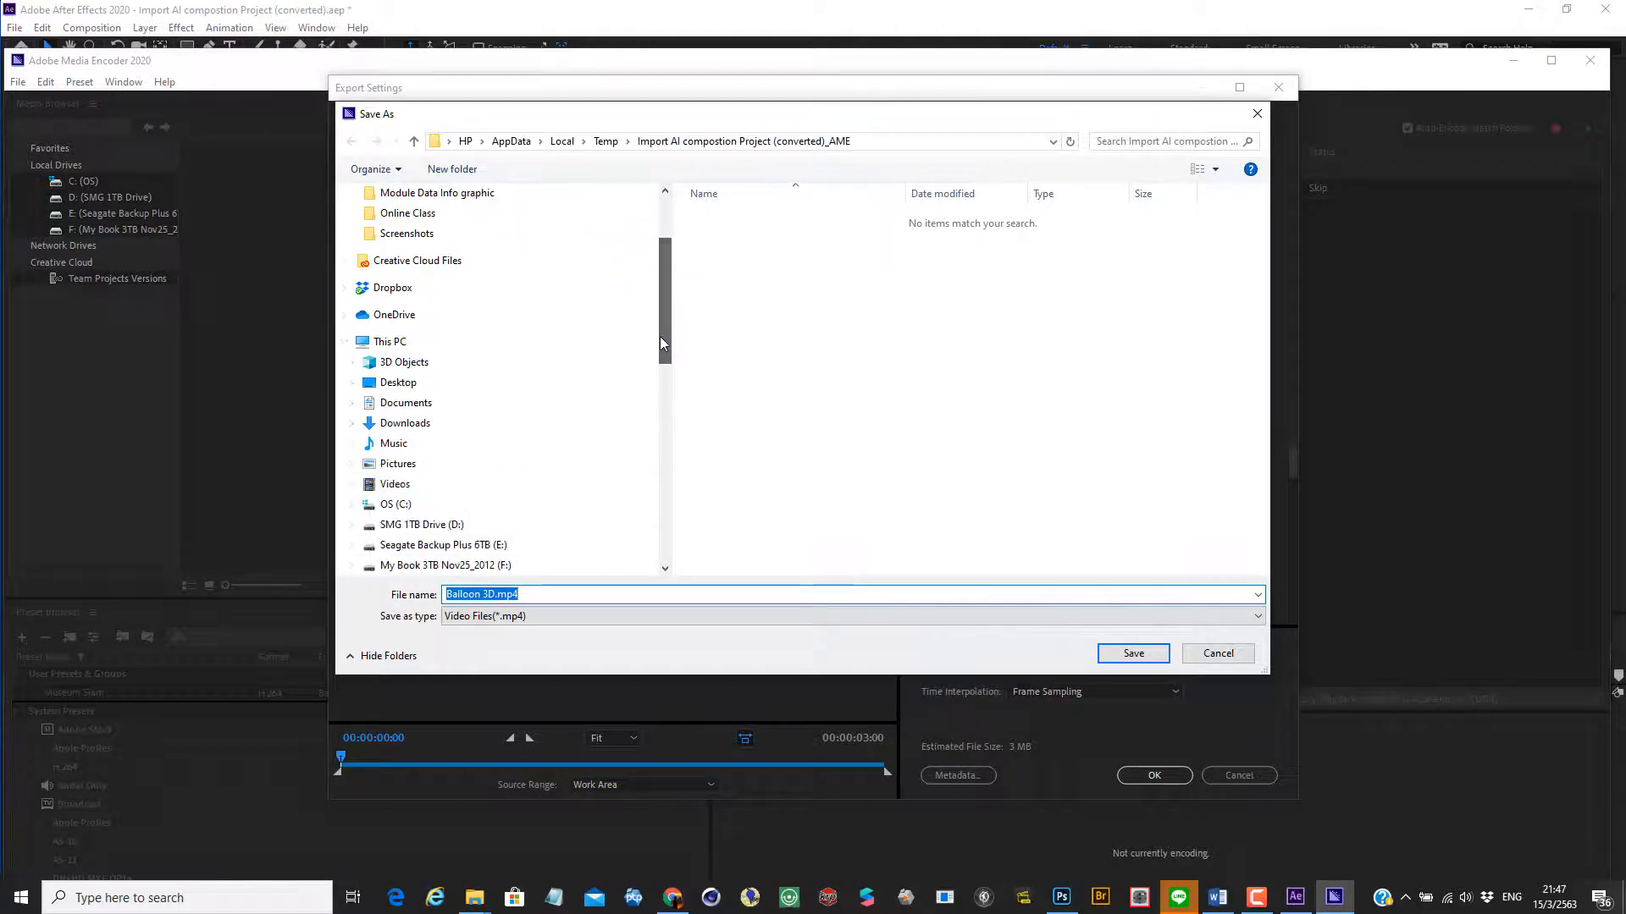
left_click(461, 545)
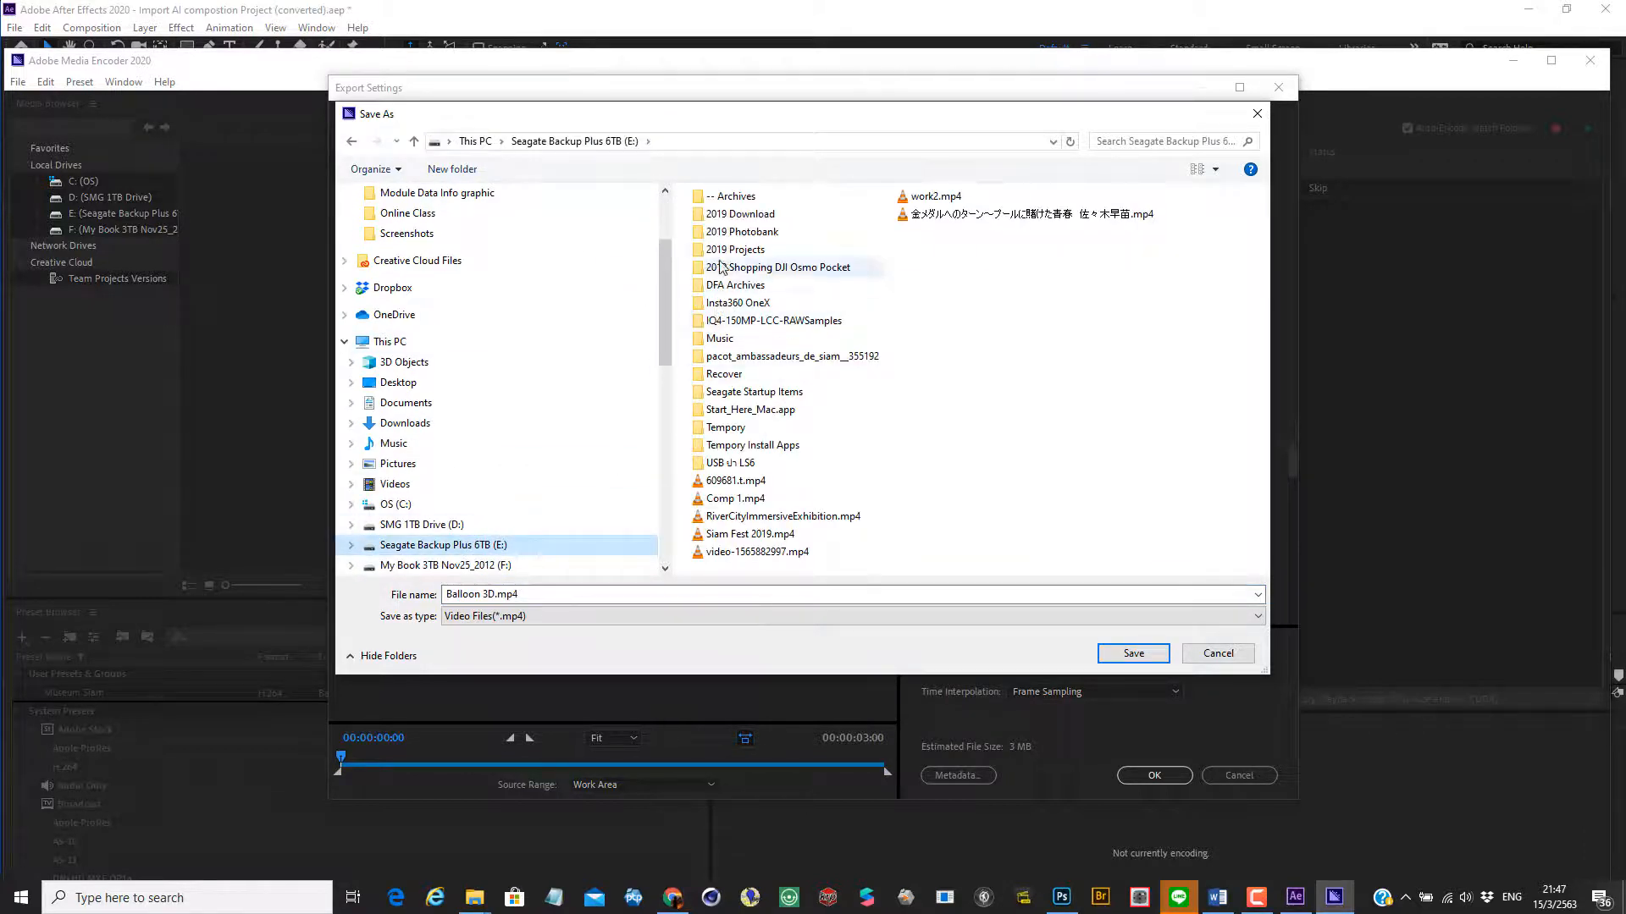
double_click(738, 214)
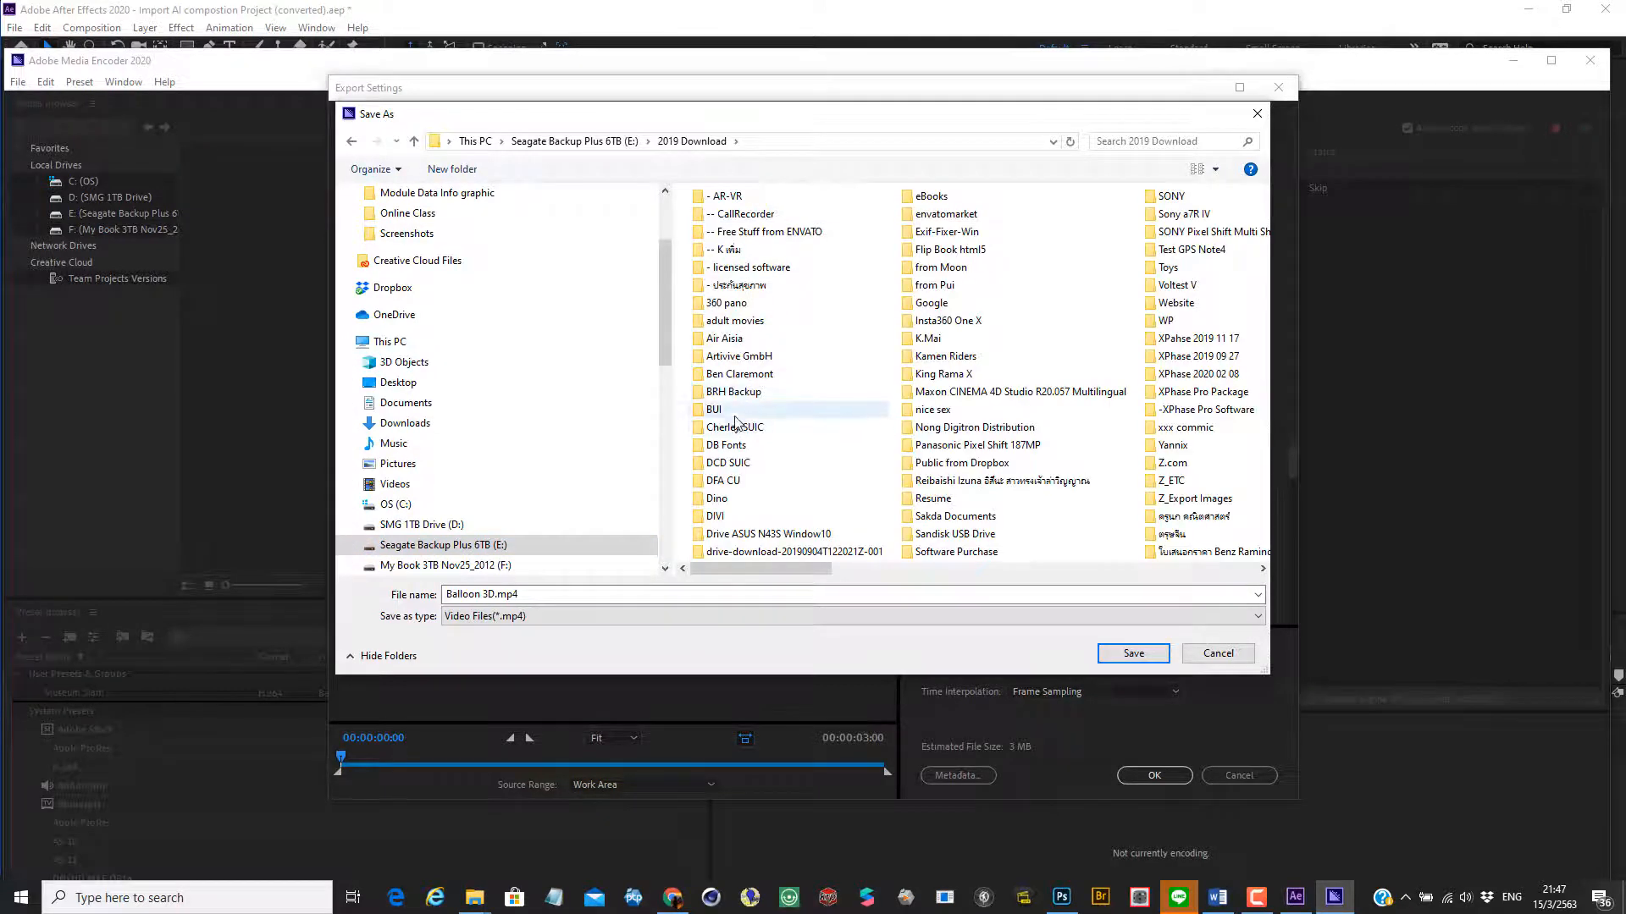
double_click(726, 411)
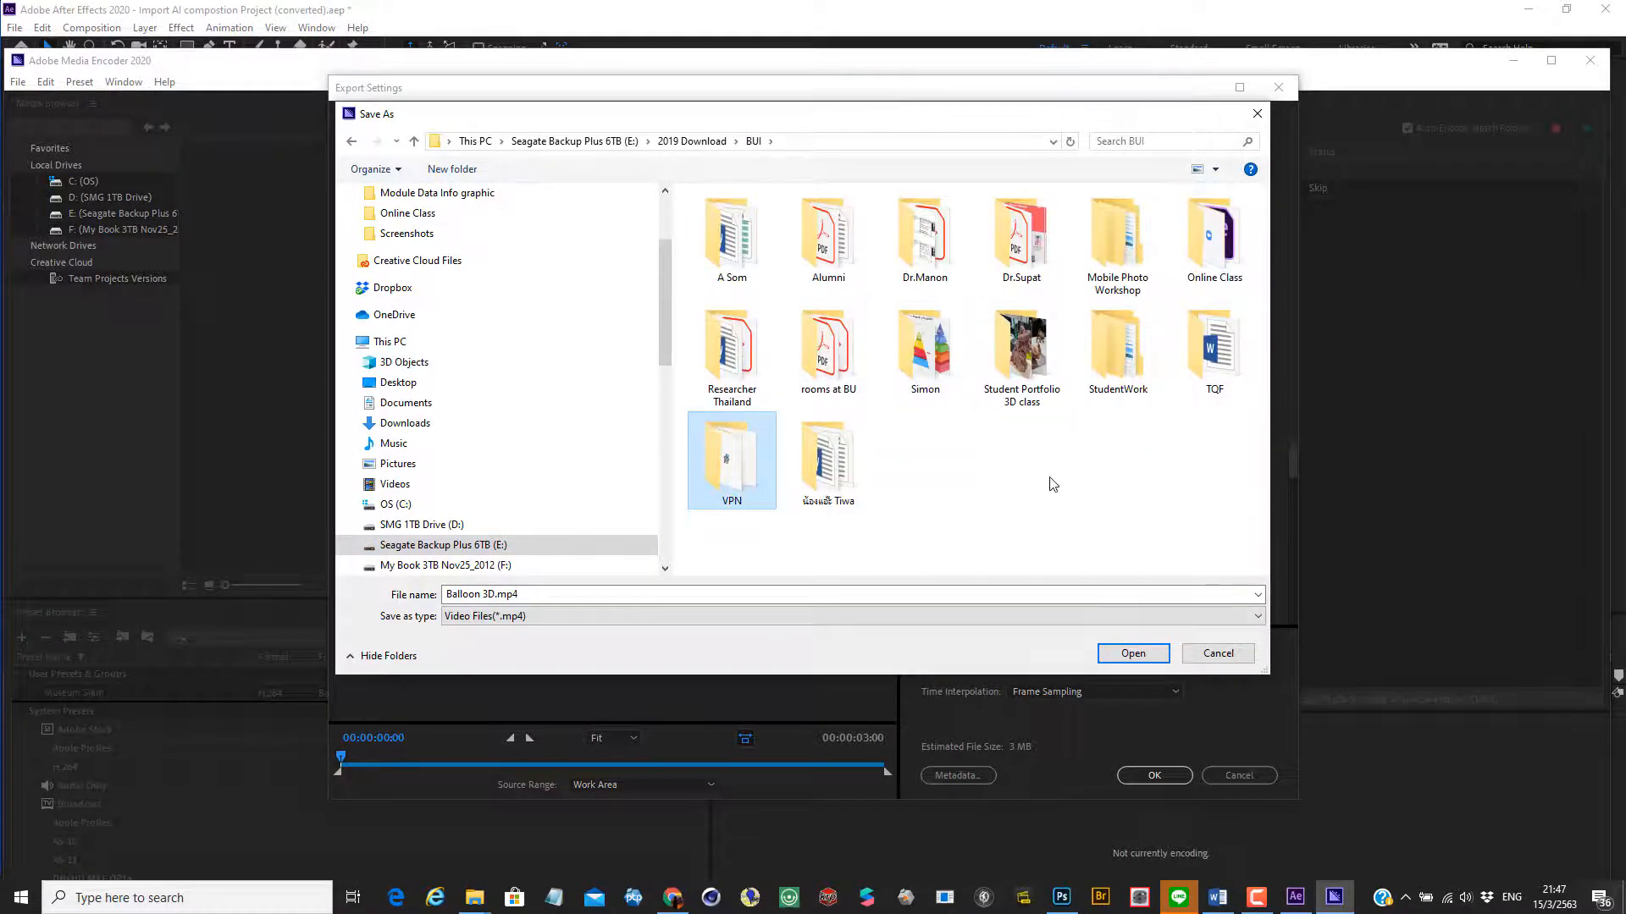
double_click(1212, 245)
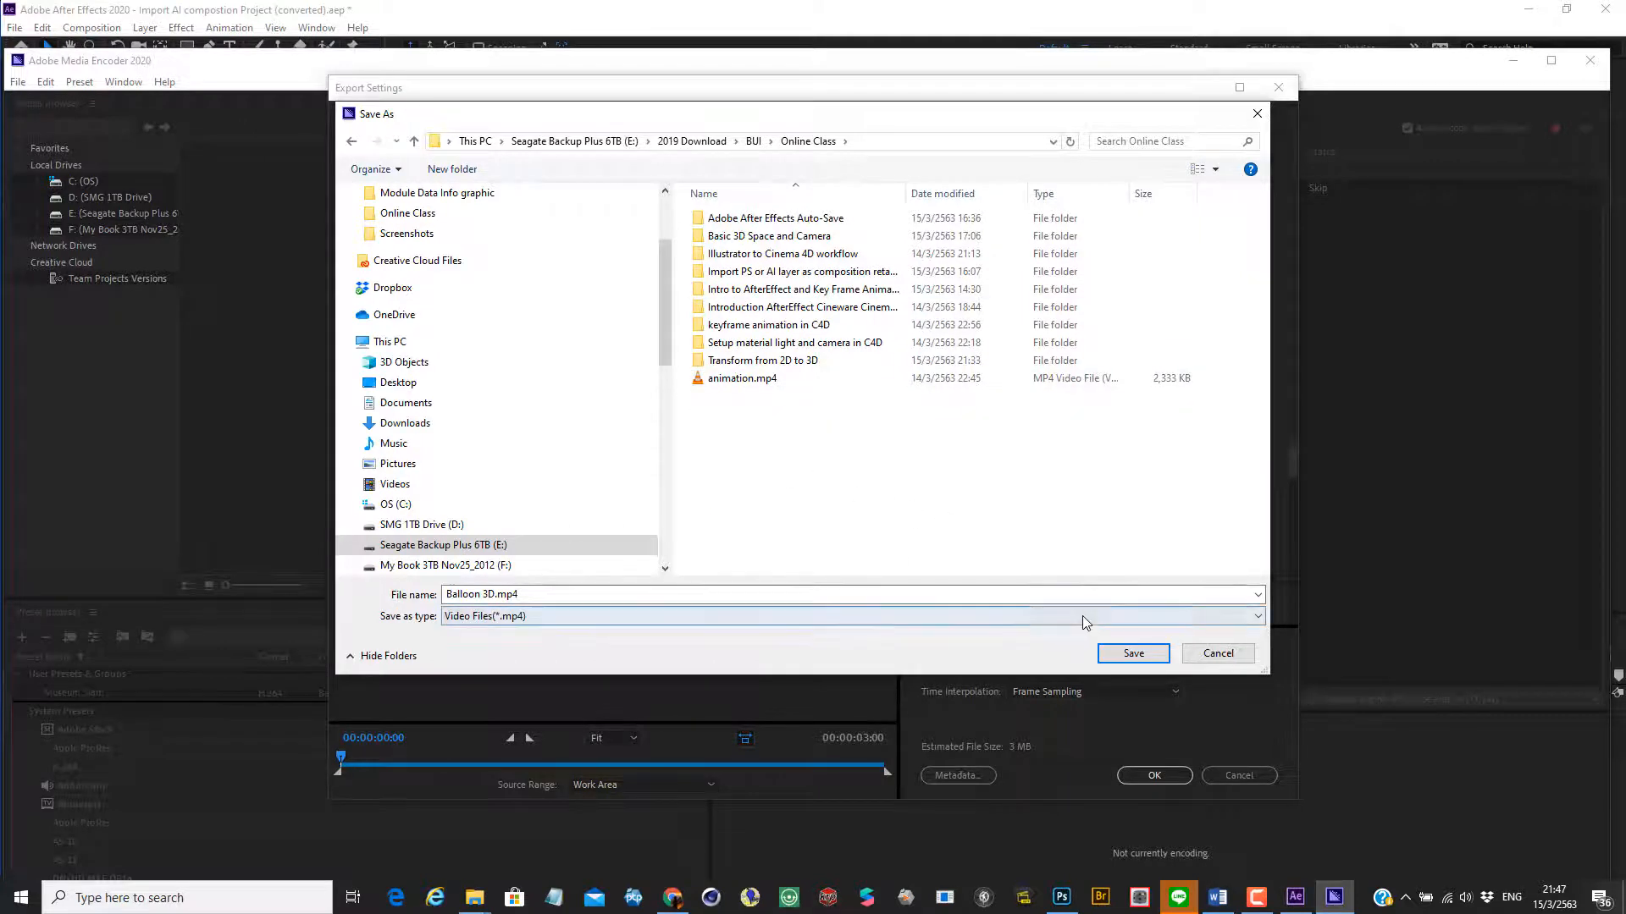
left_click(1131, 655)
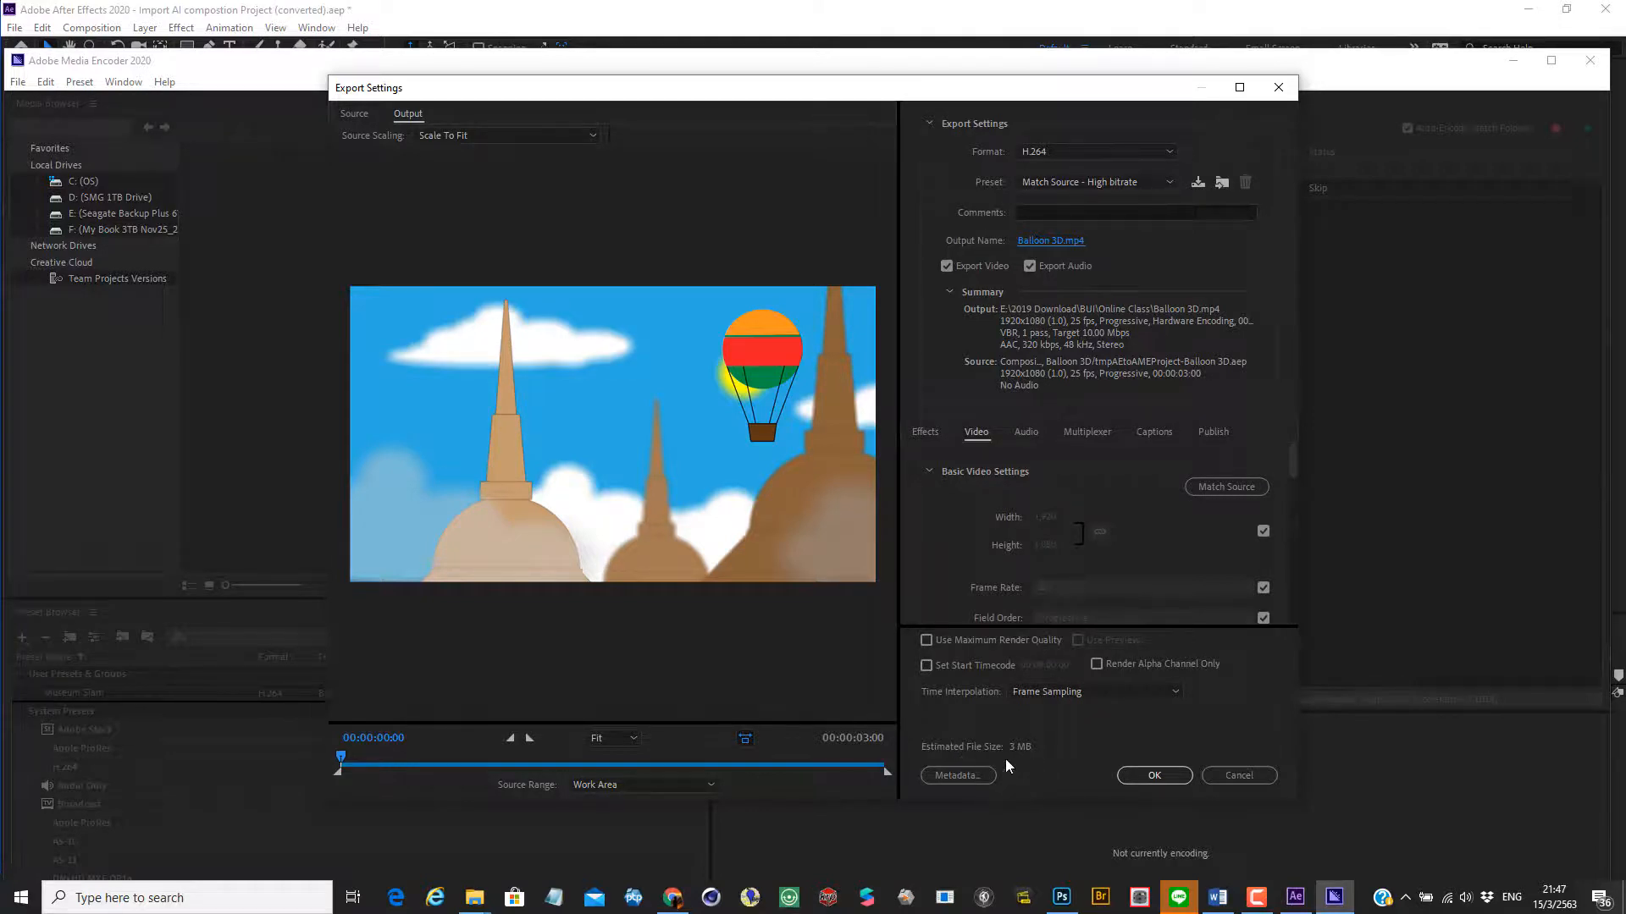
Accept the export settings and start encoding the Balloon 3D queue item
mouse_move(1293, 457)
left_mouse_down()
mouse_move(1298, 517)
mouse_move(1296, 455)
left_mouse_up()
left_click(1152, 777)
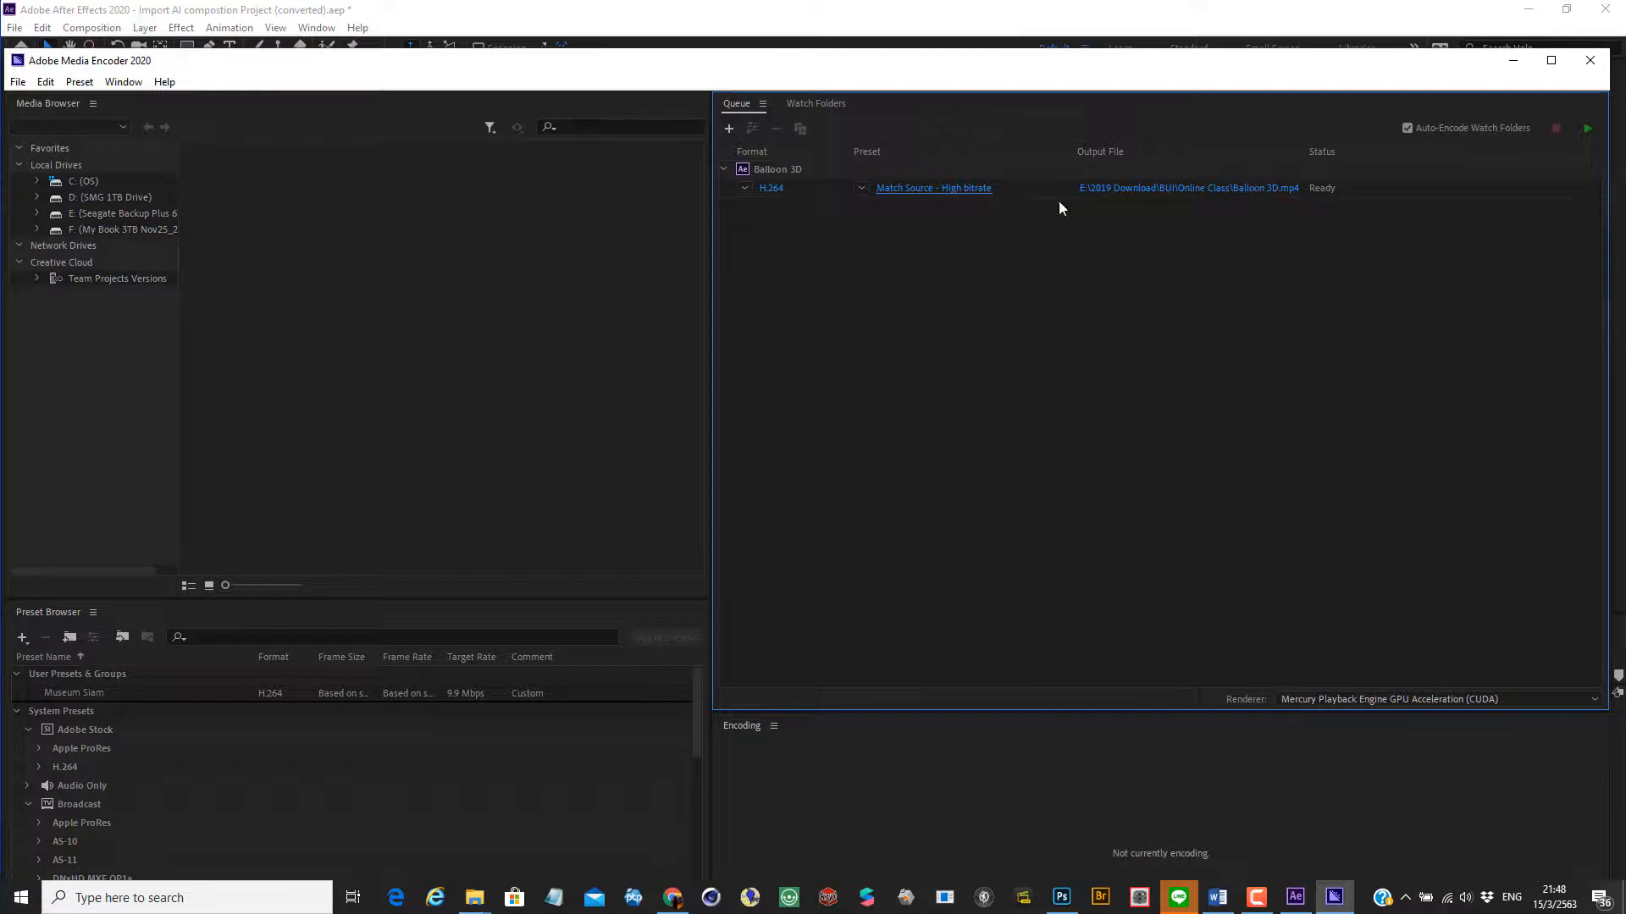
left_click(1587, 131)
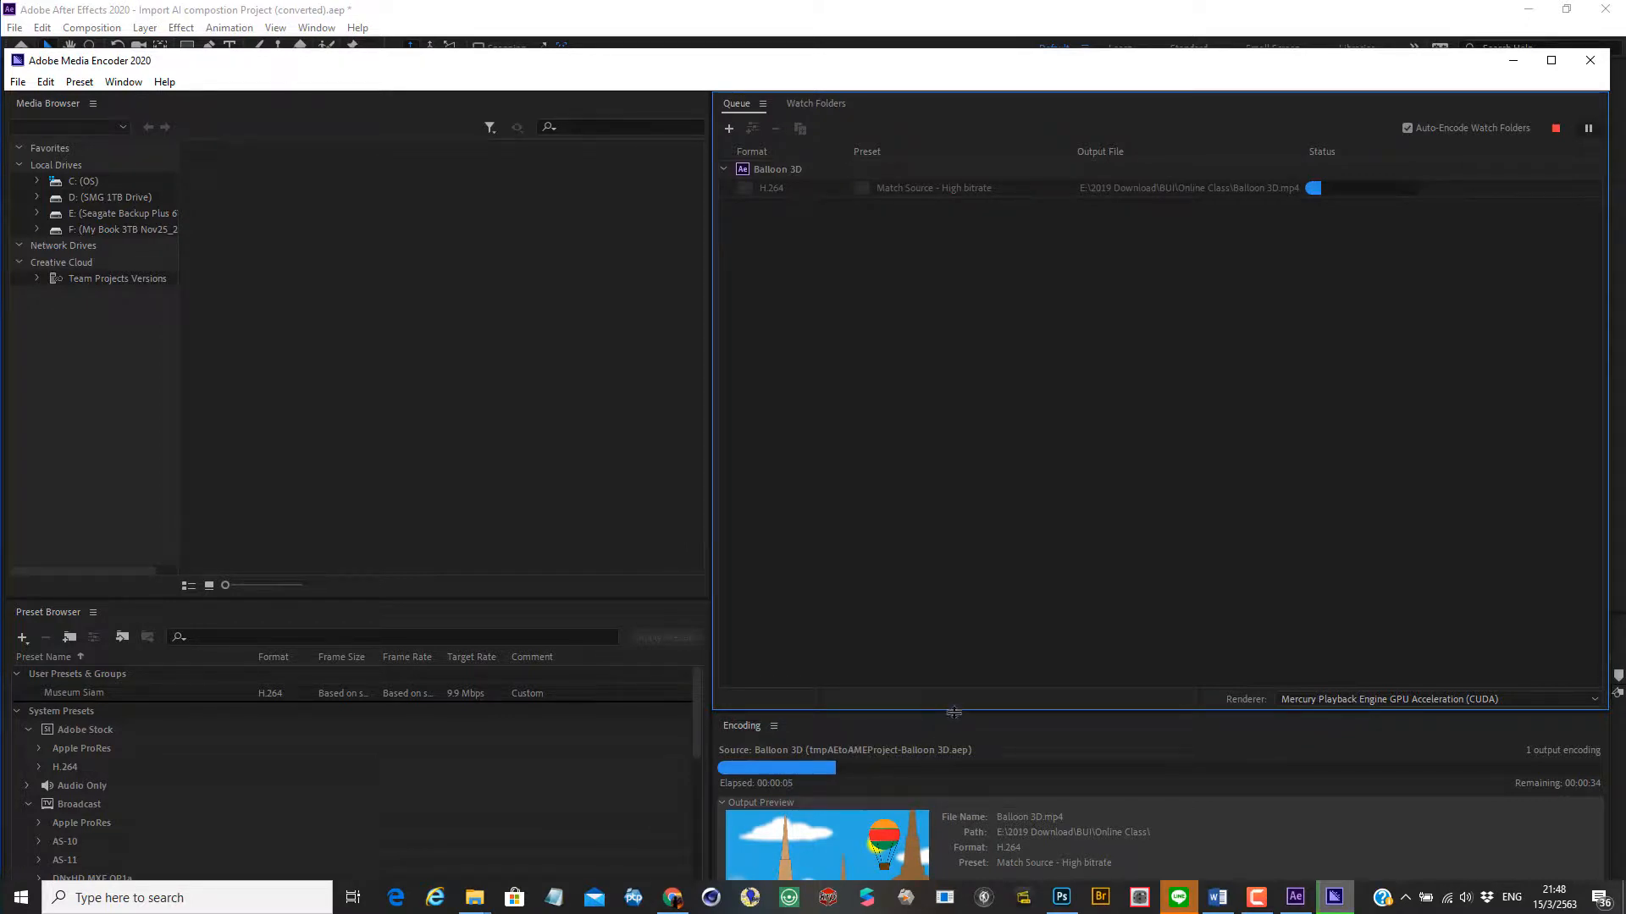
Enlarge the encoding progress area to watch the Balloon 3D render, and close Adobe Media Encoder when encoding is done
left_click_drag(952, 711, 969, 584)
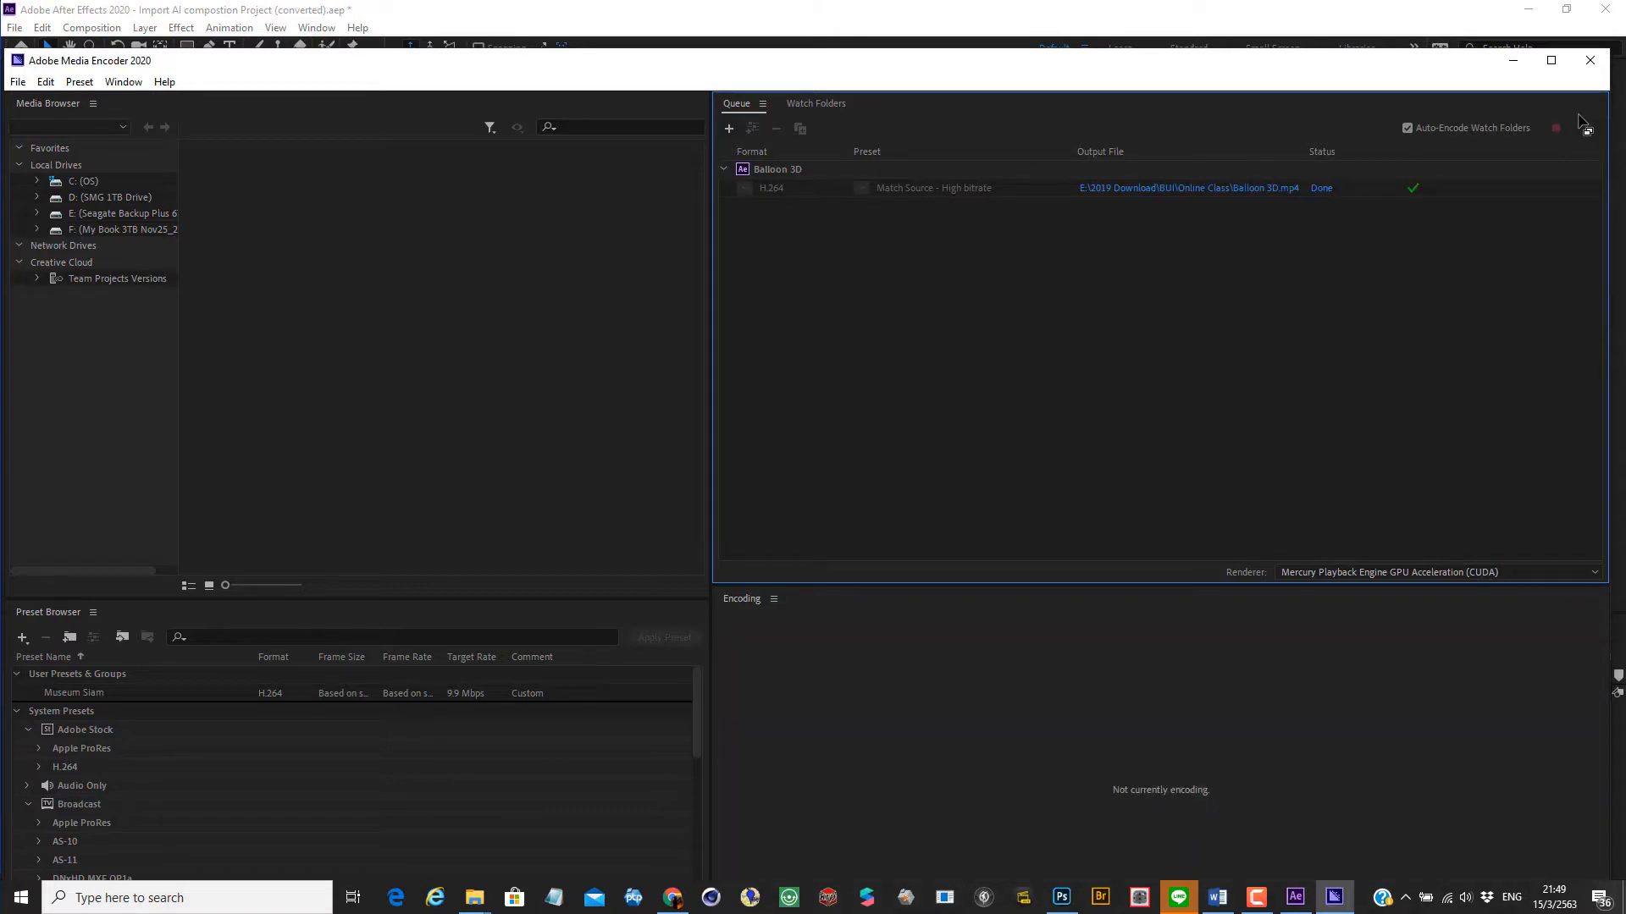
left_click(1591, 66)
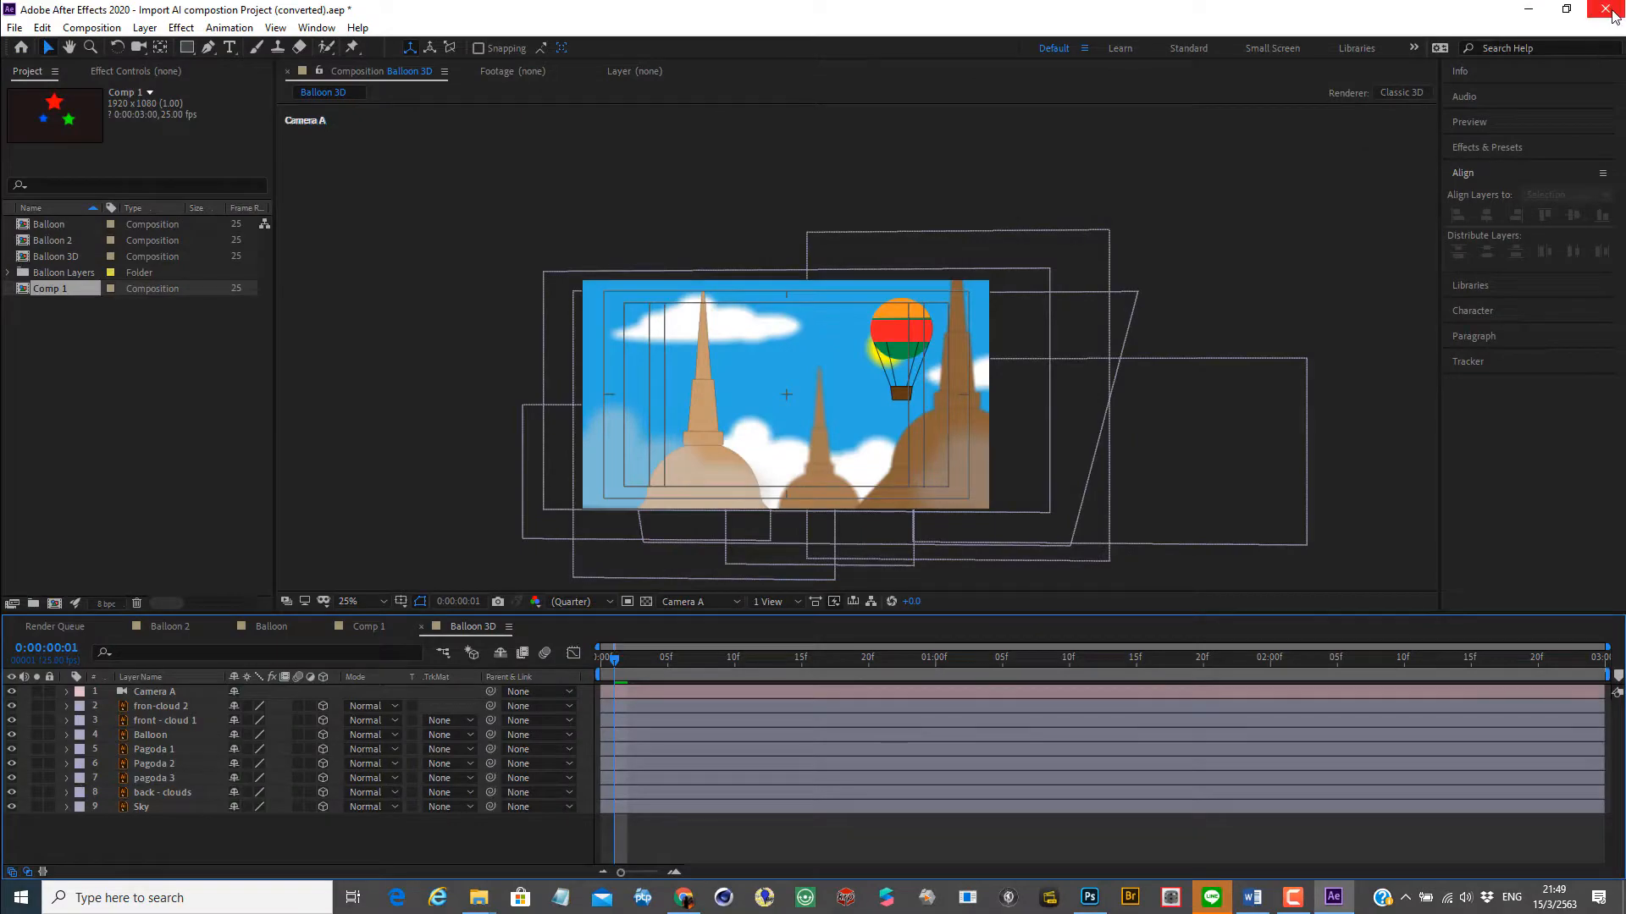
Switch to the Basic 3D Space and Camera window in File Explorer, go up to the Online Class folder, and reposition the window to show its files
mouse_move(476, 899)
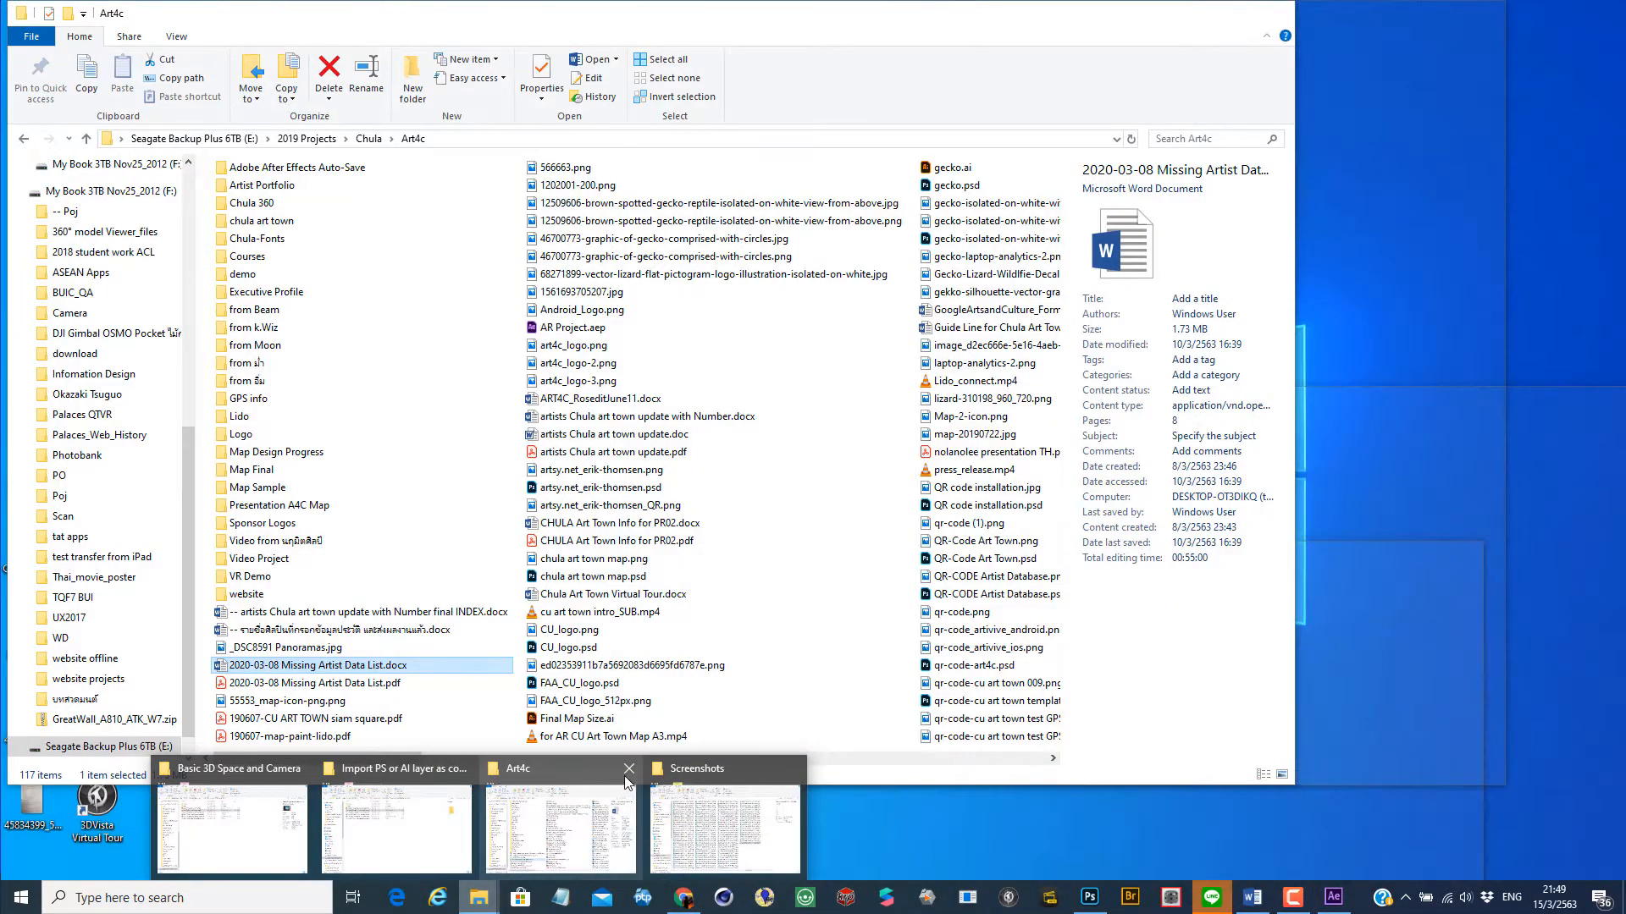
mouse_move(417, 782)
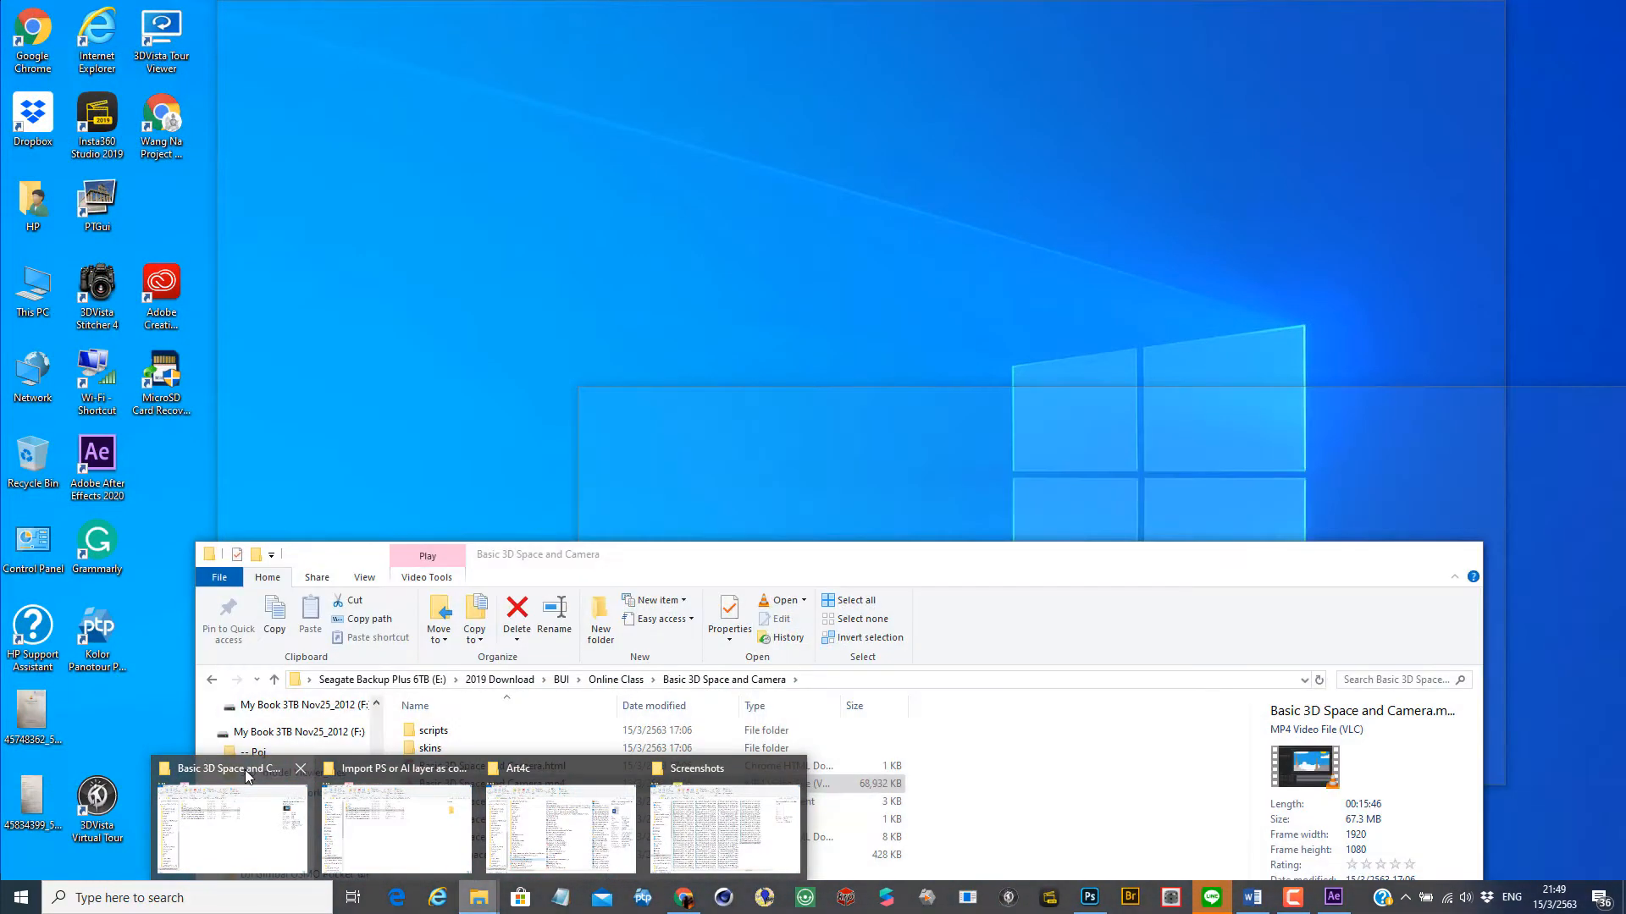
left_click(247, 778)
left_click_drag(915, 569, 945, 508)
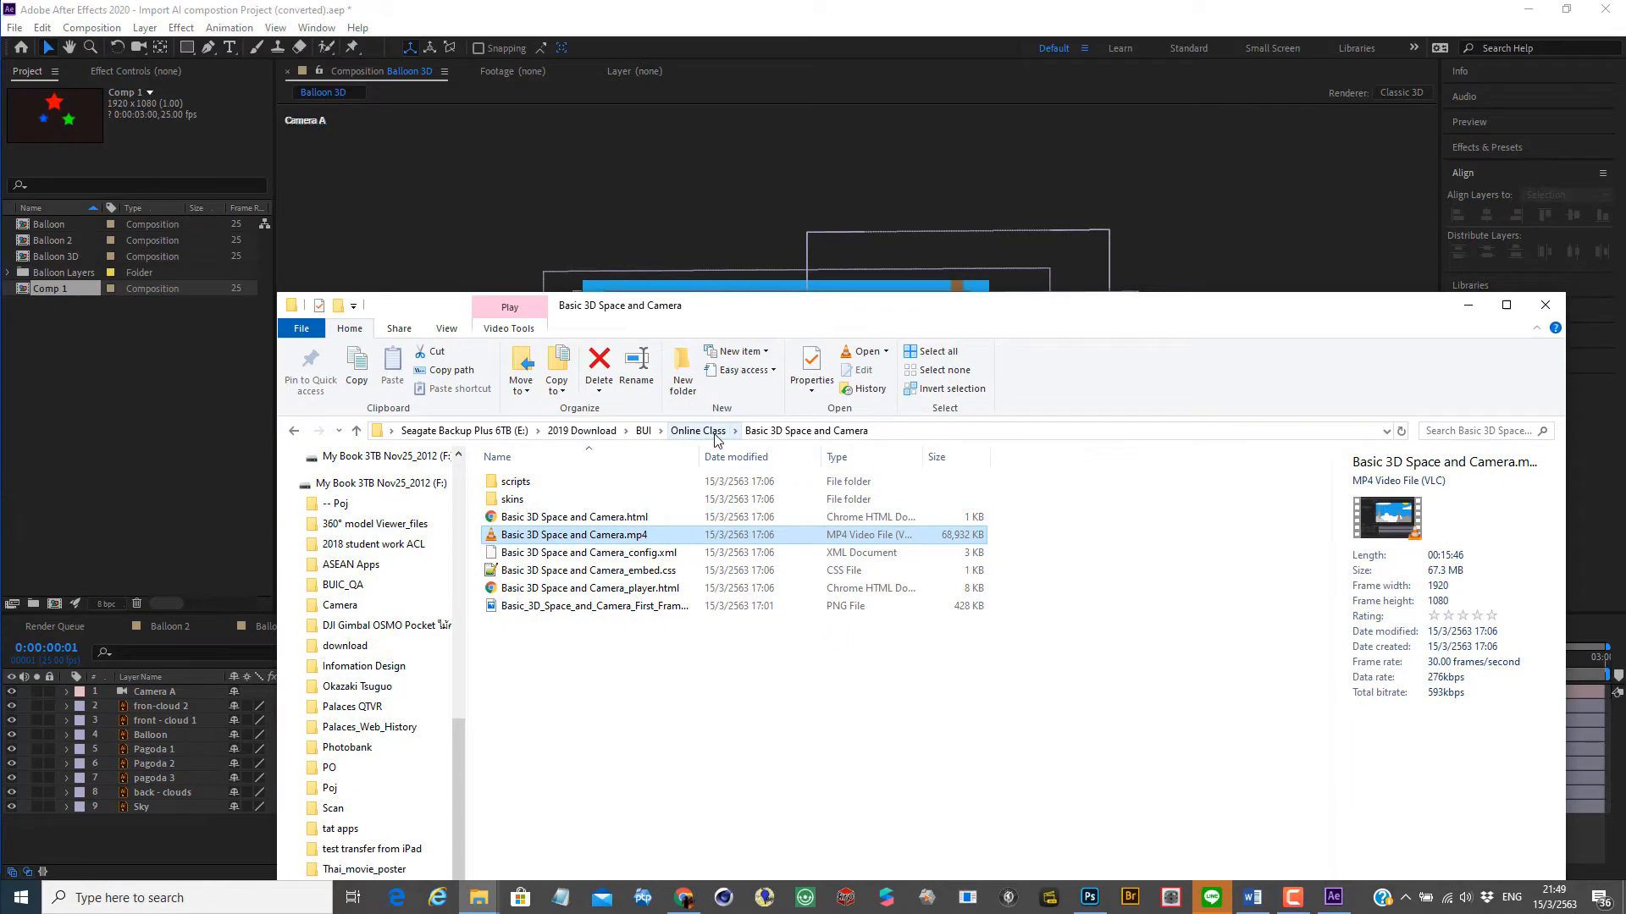
left_click(713, 434)
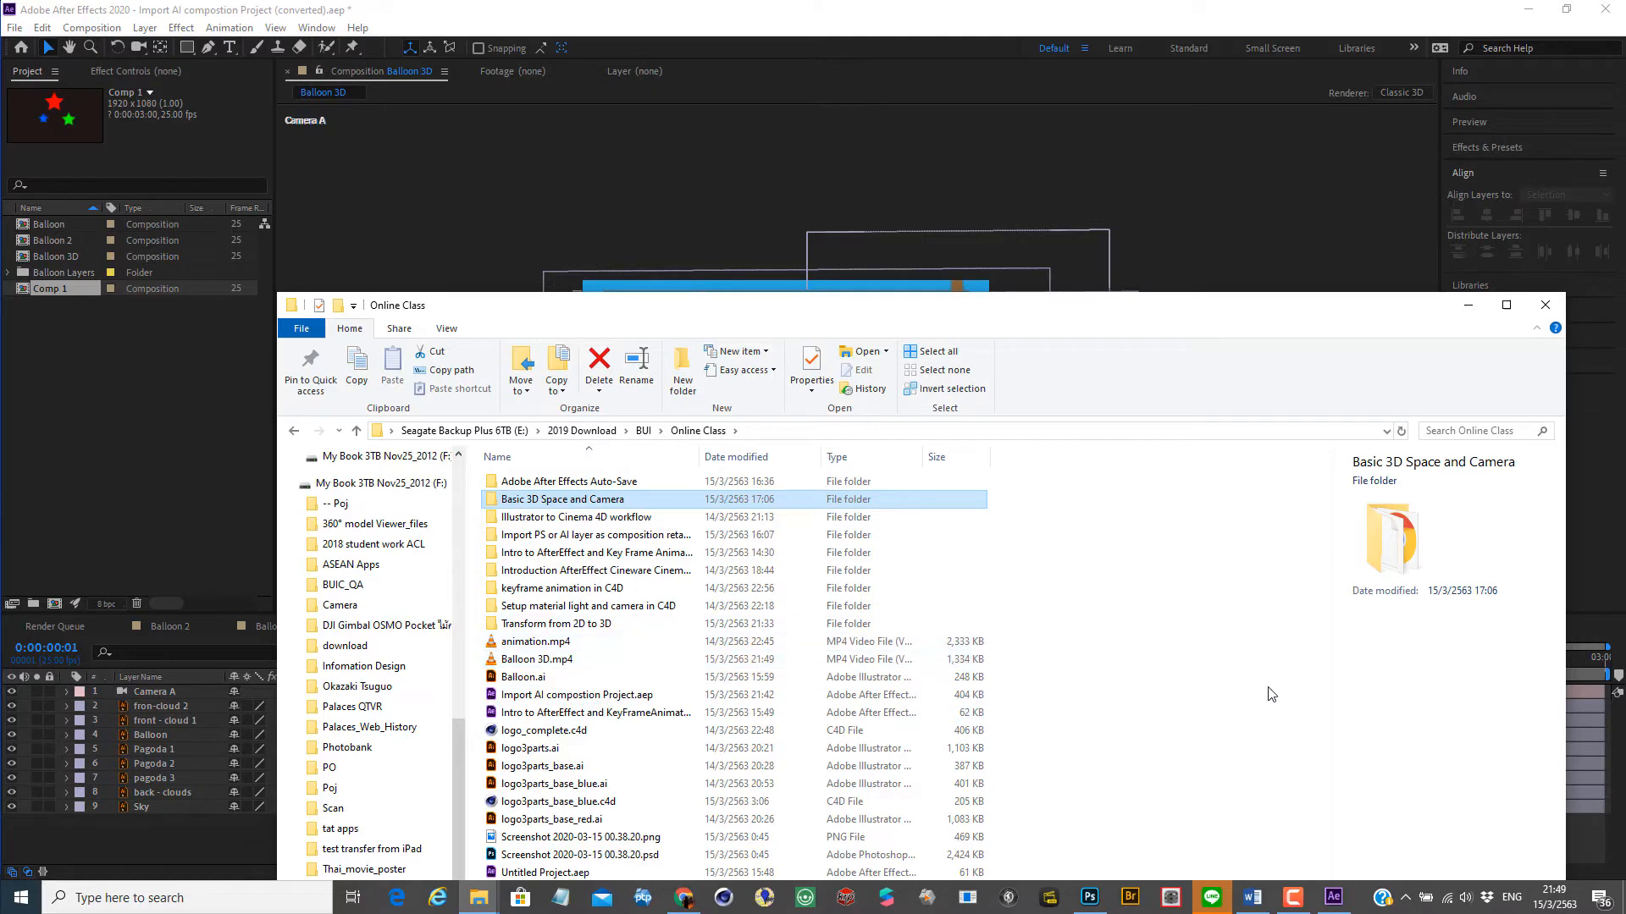
left_click_drag(1268, 315, 1269, 222)
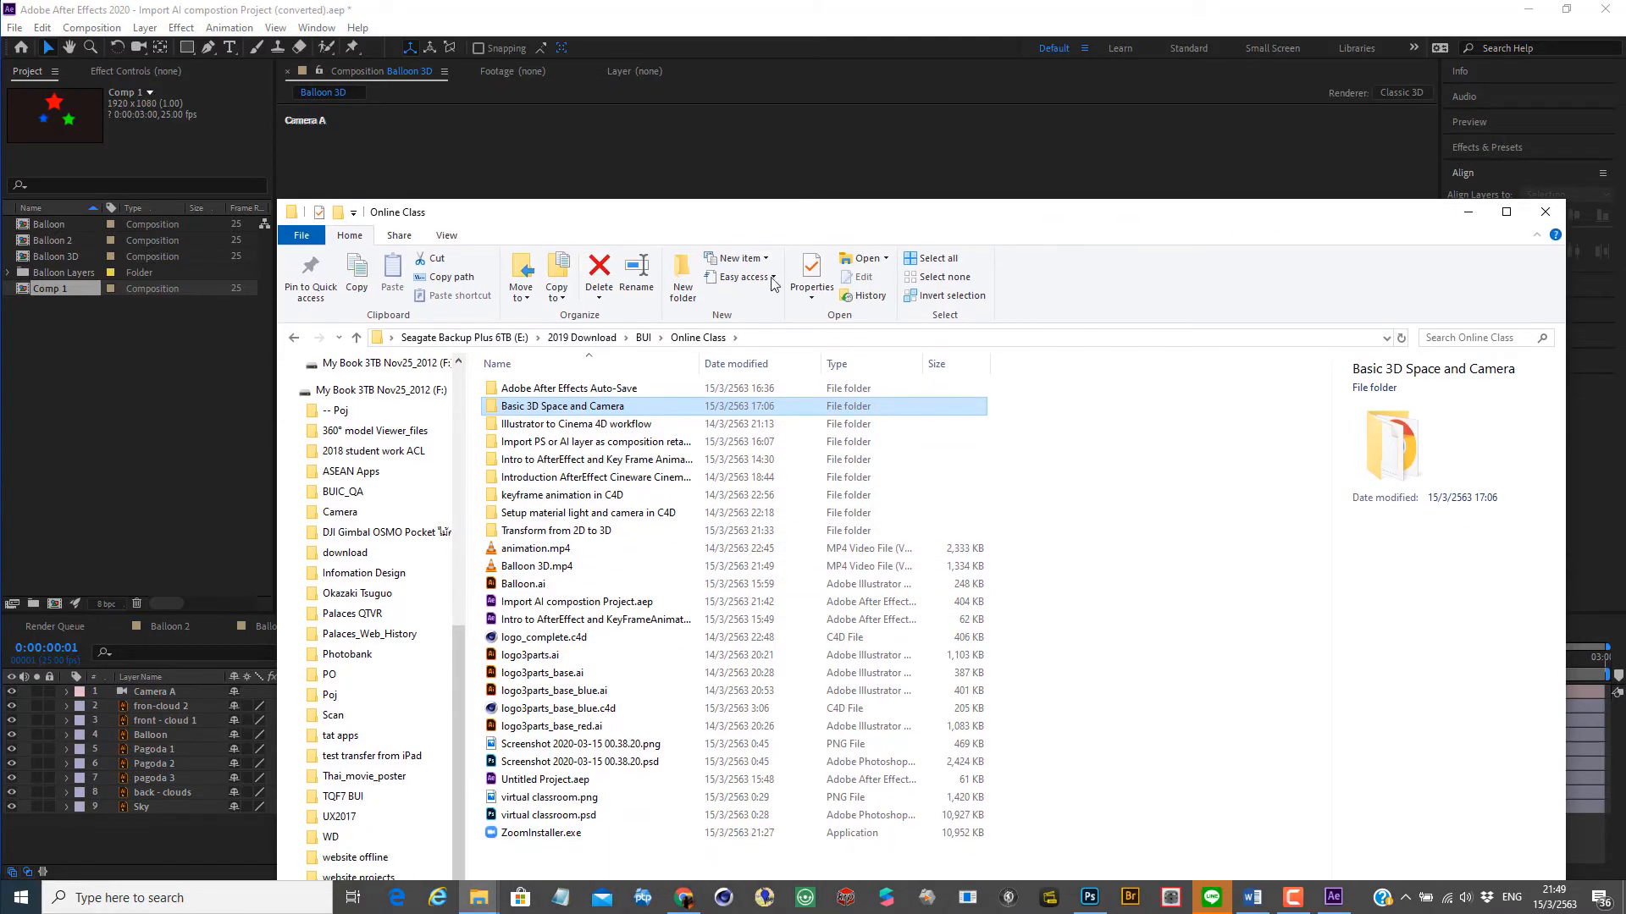